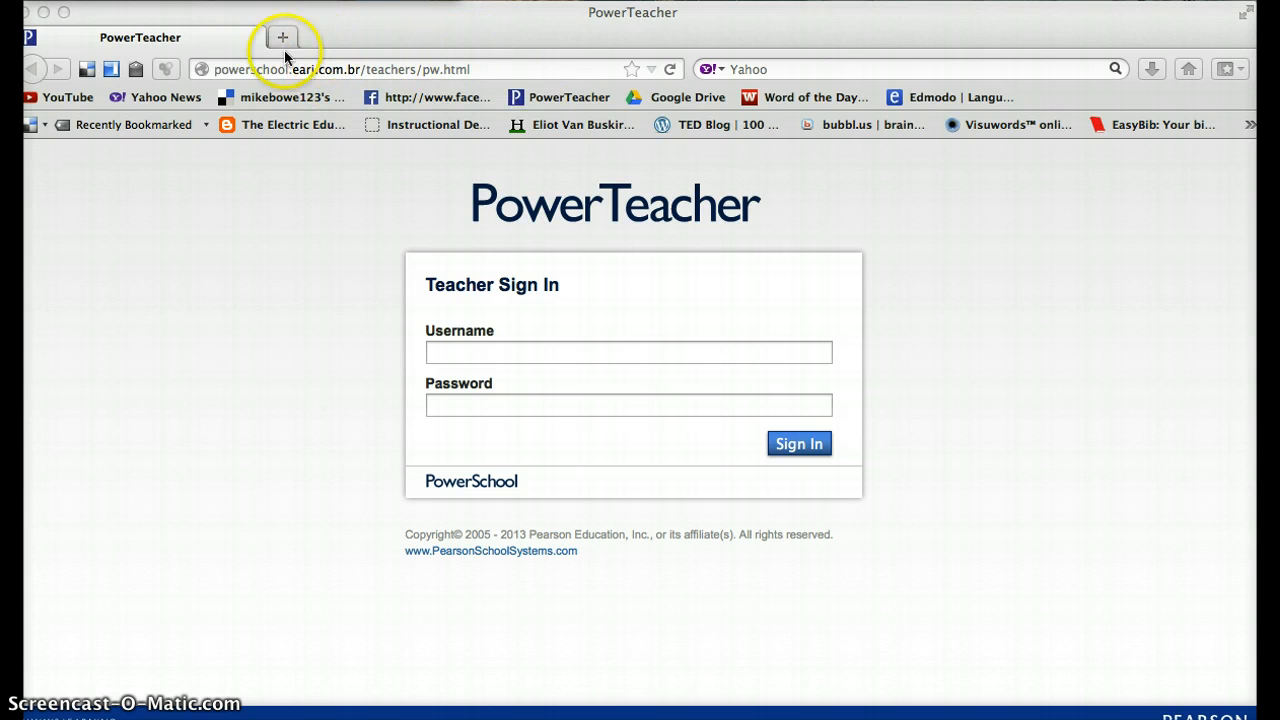
Go to drive.google.com and create a new form.
left_click(286, 68)
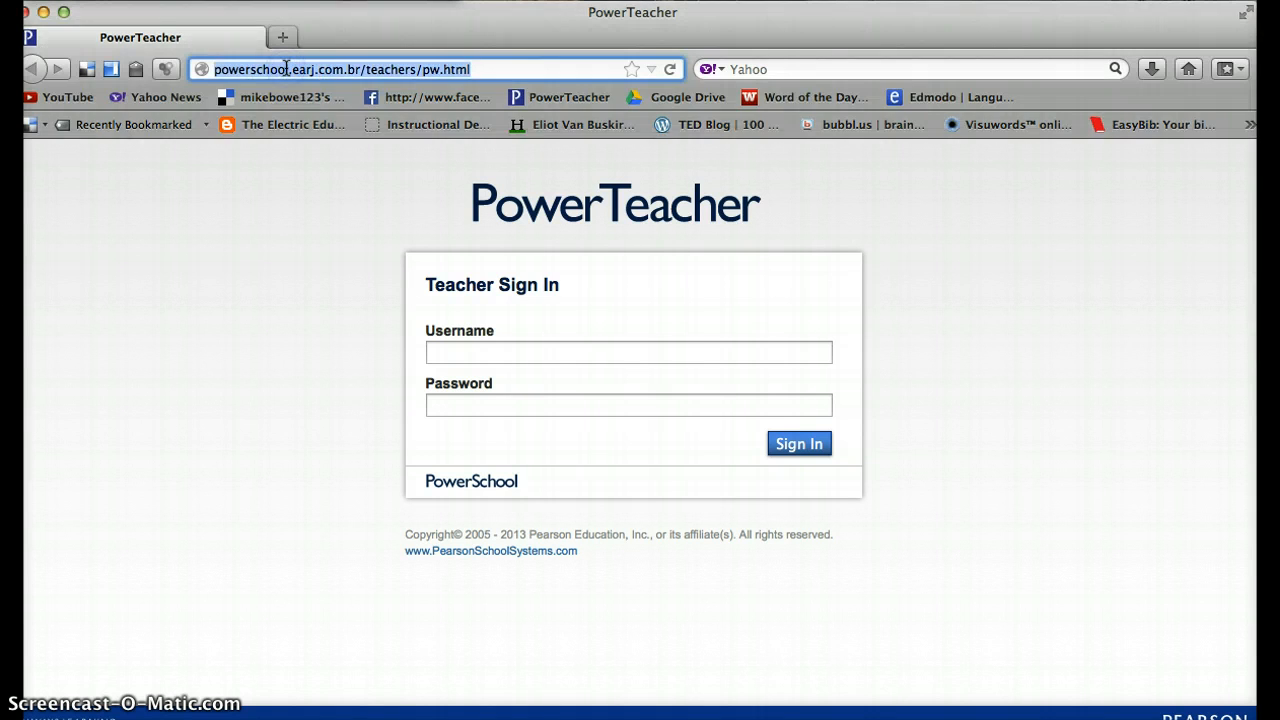
type("drive.google.com/")
key("Return")
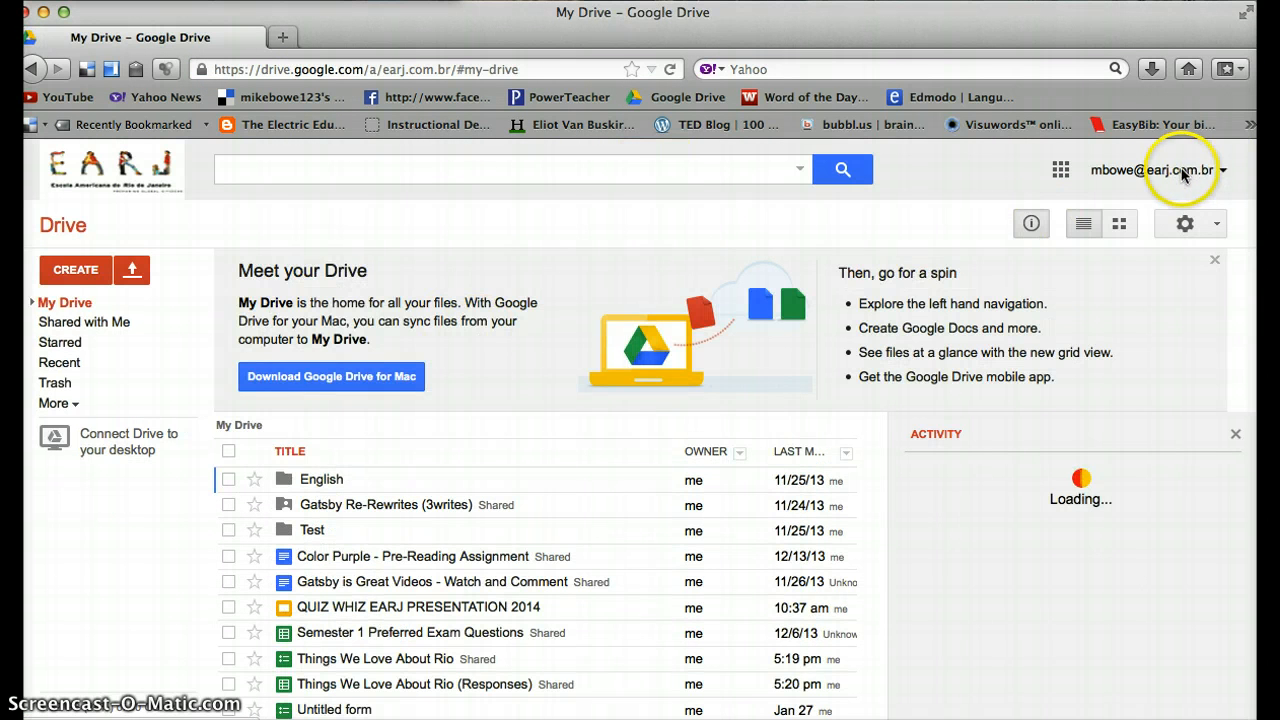
left_click(72, 272)
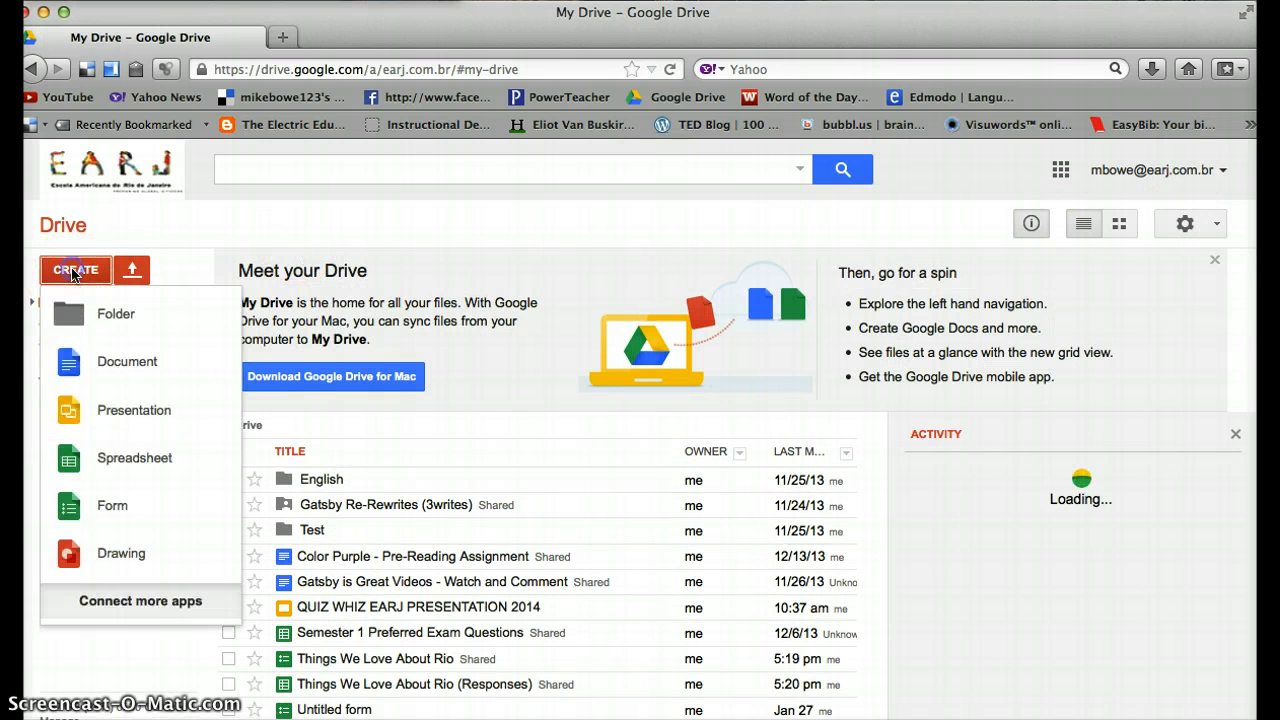
left_click(112, 508)
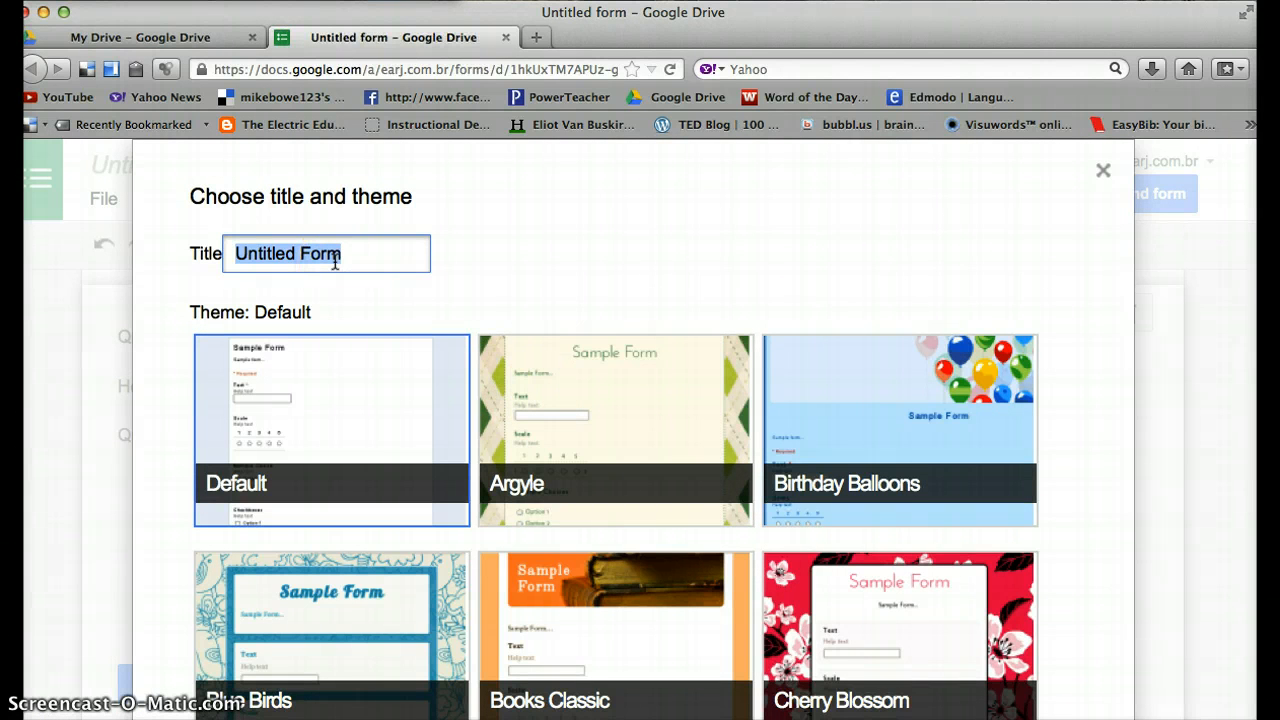
Try to title the new form "Why We Love Rio" and give it the Header (Rose) theme.
type("Why We Love Rio")
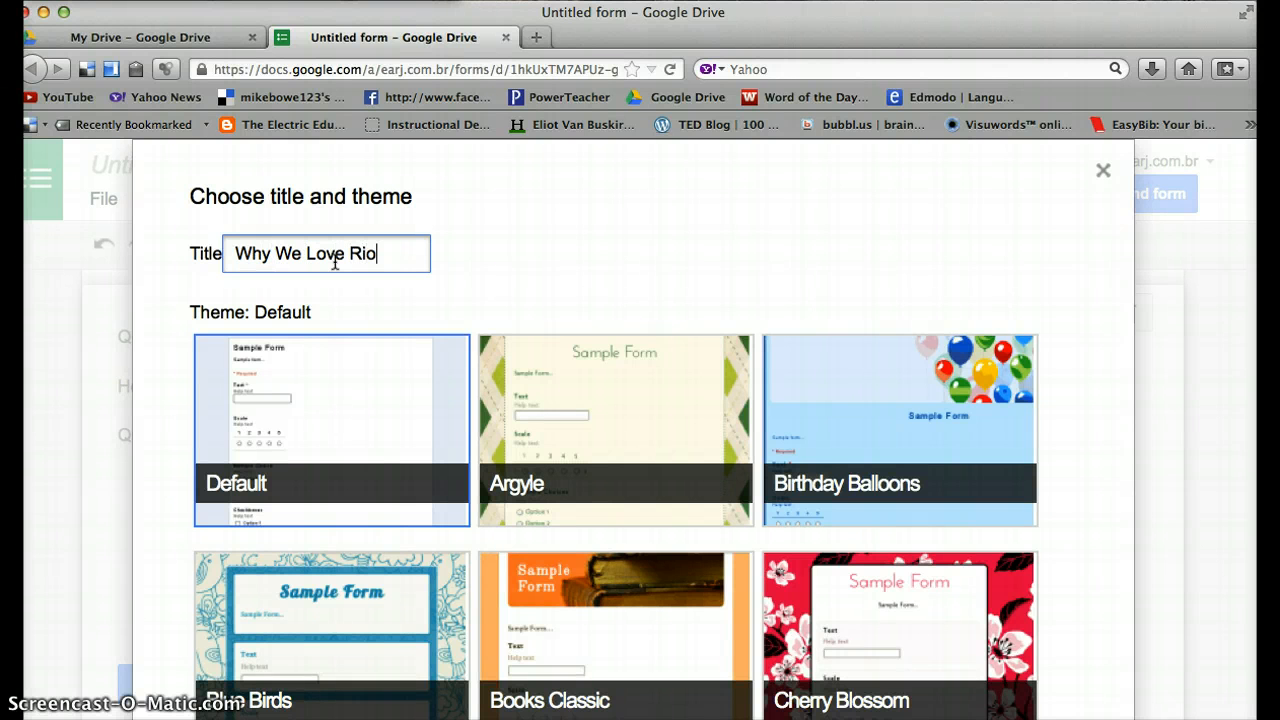
scroll(863, 572, "down", 3)
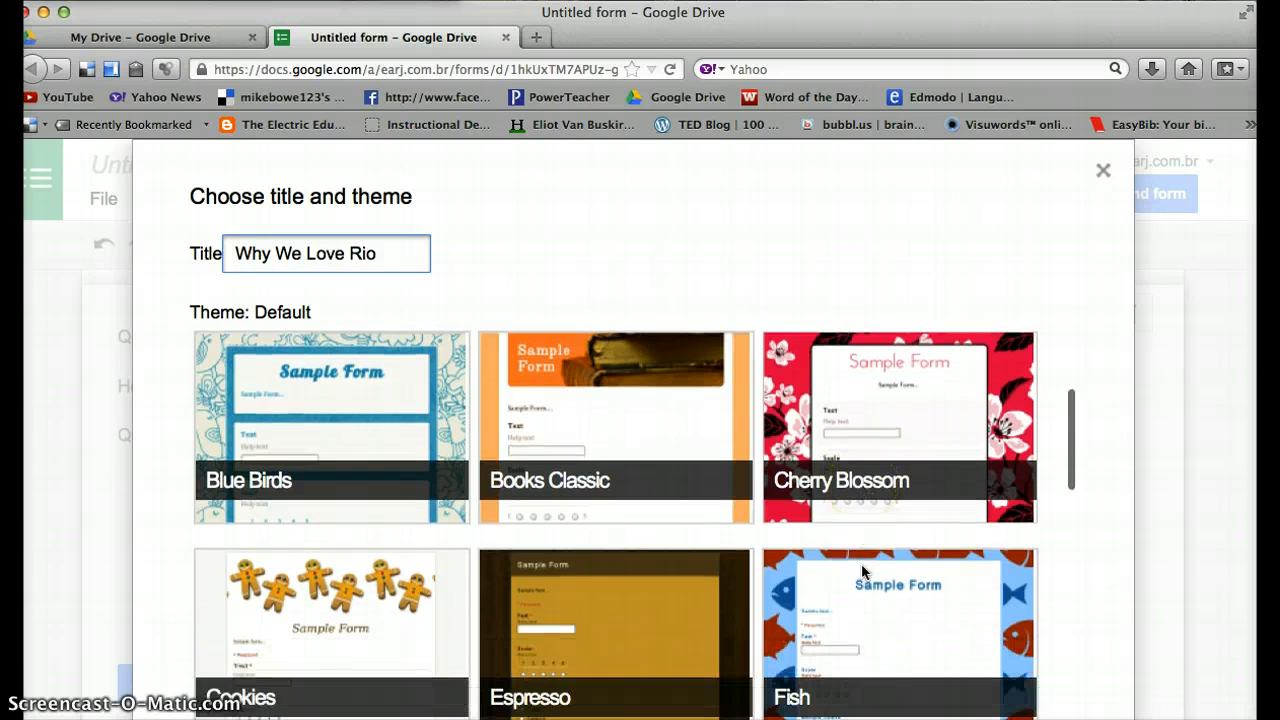
scroll(863, 572, "down", 2)
scroll(863, 572, "down", 2)
left_click(881, 556)
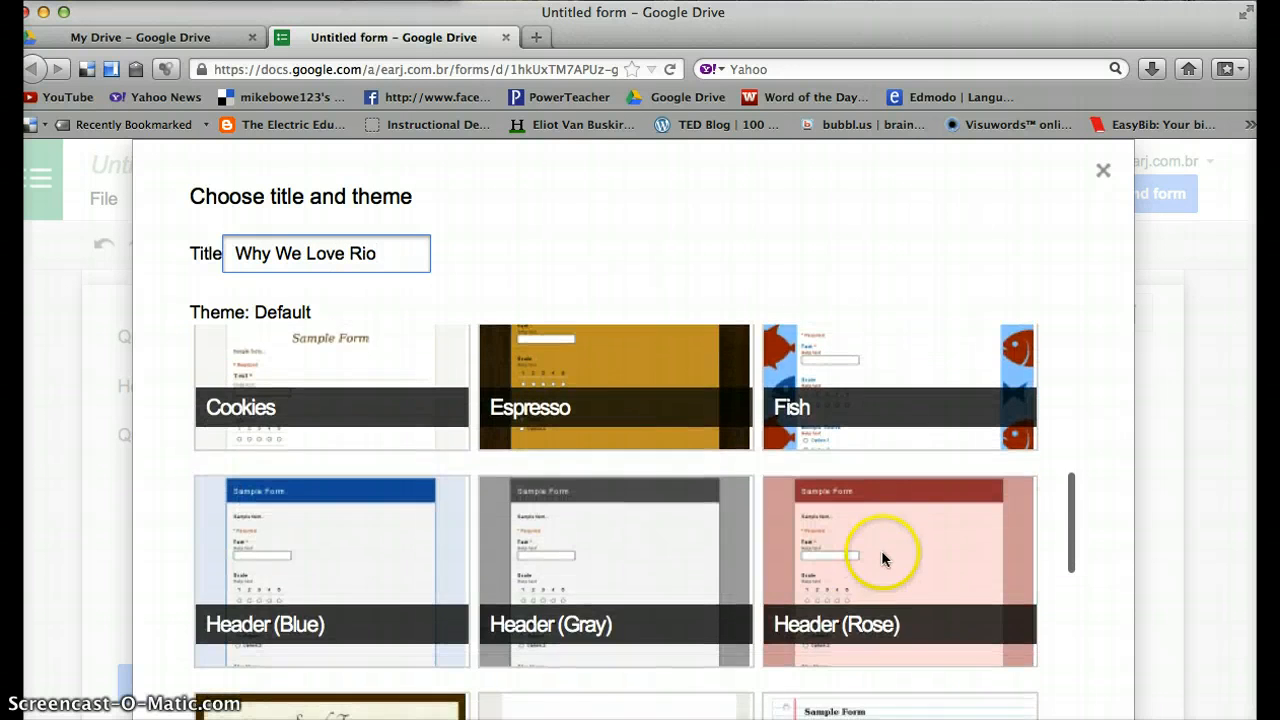
left_click(882, 558)
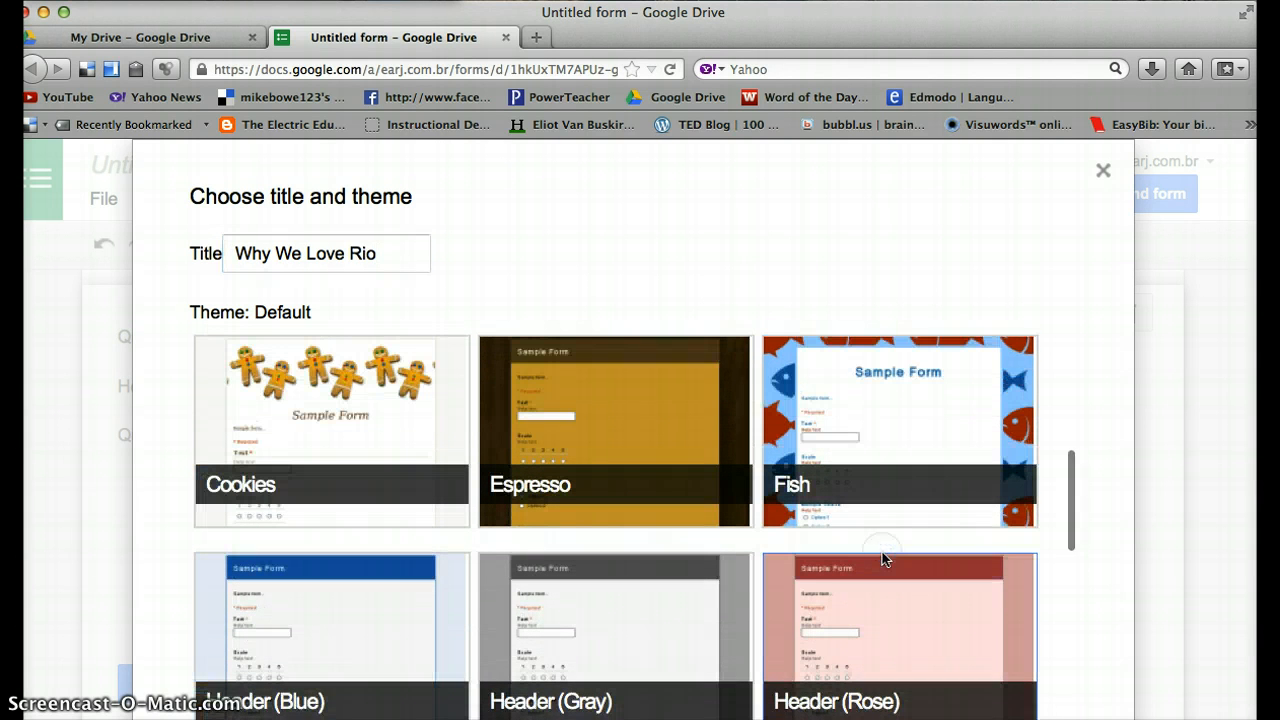
left_click(888, 606)
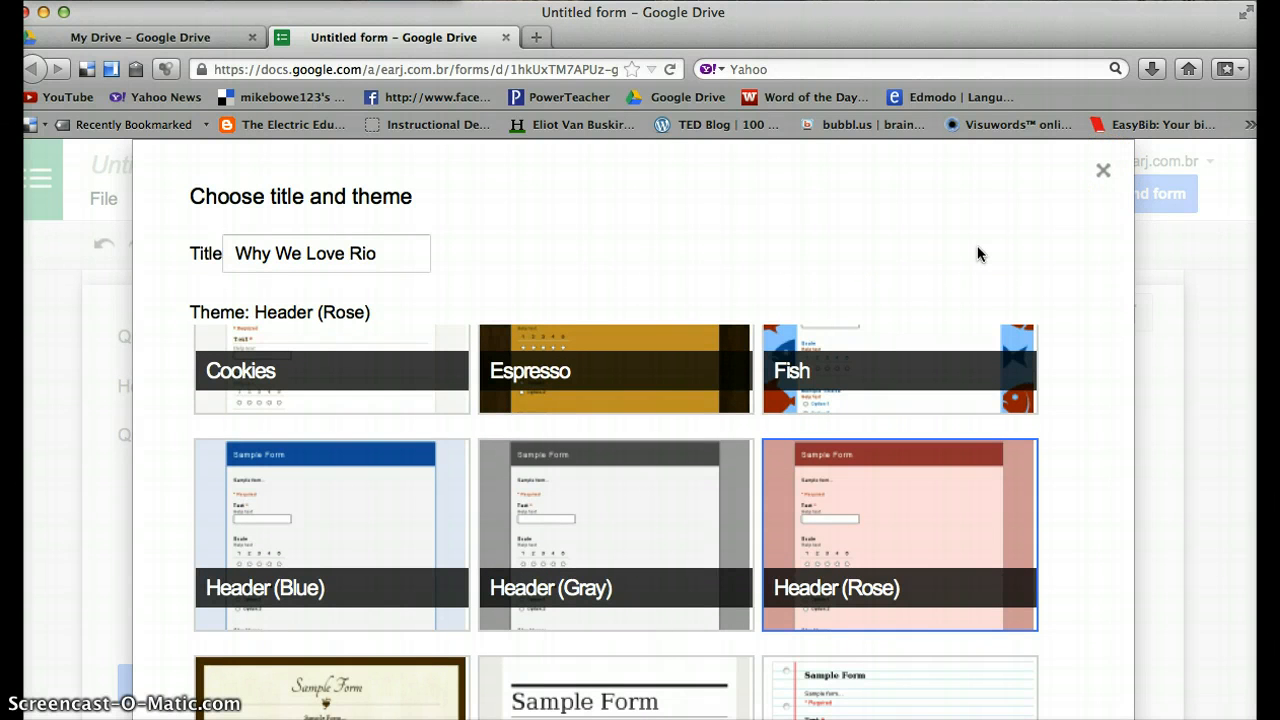
left_click(1103, 171)
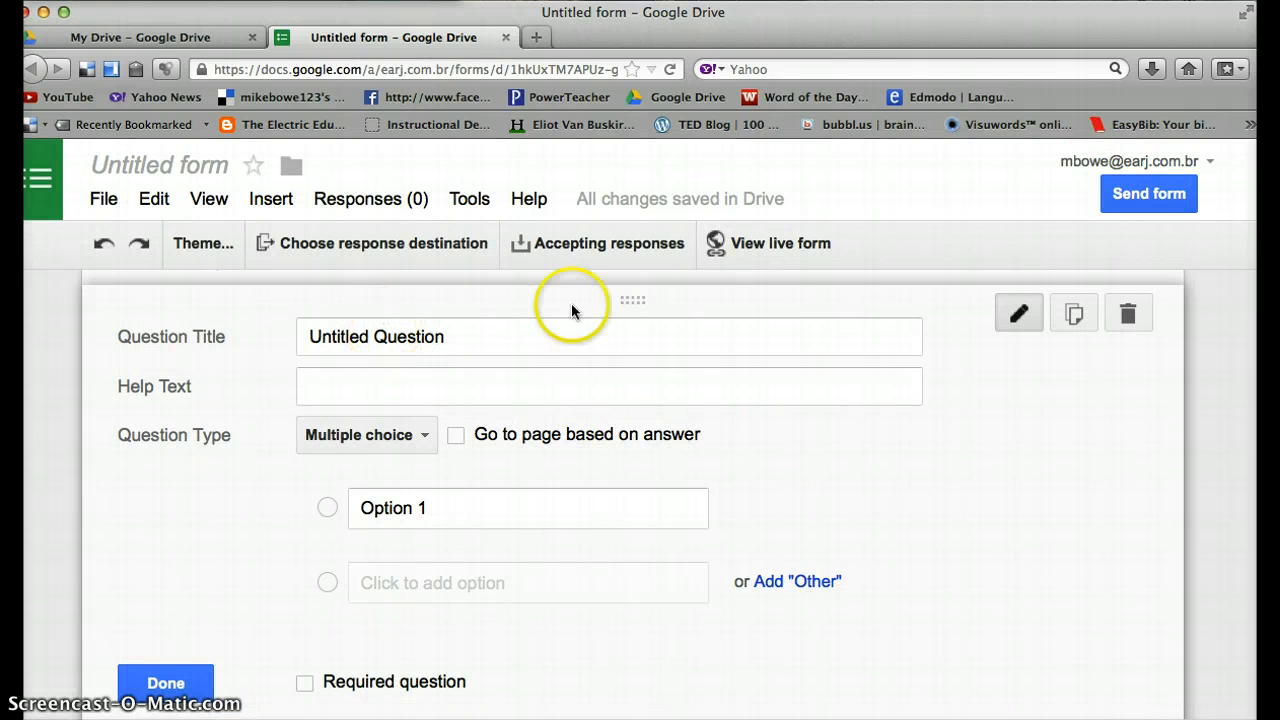
Rename the form document as "Why We Love Rio".
left_click(194, 170)
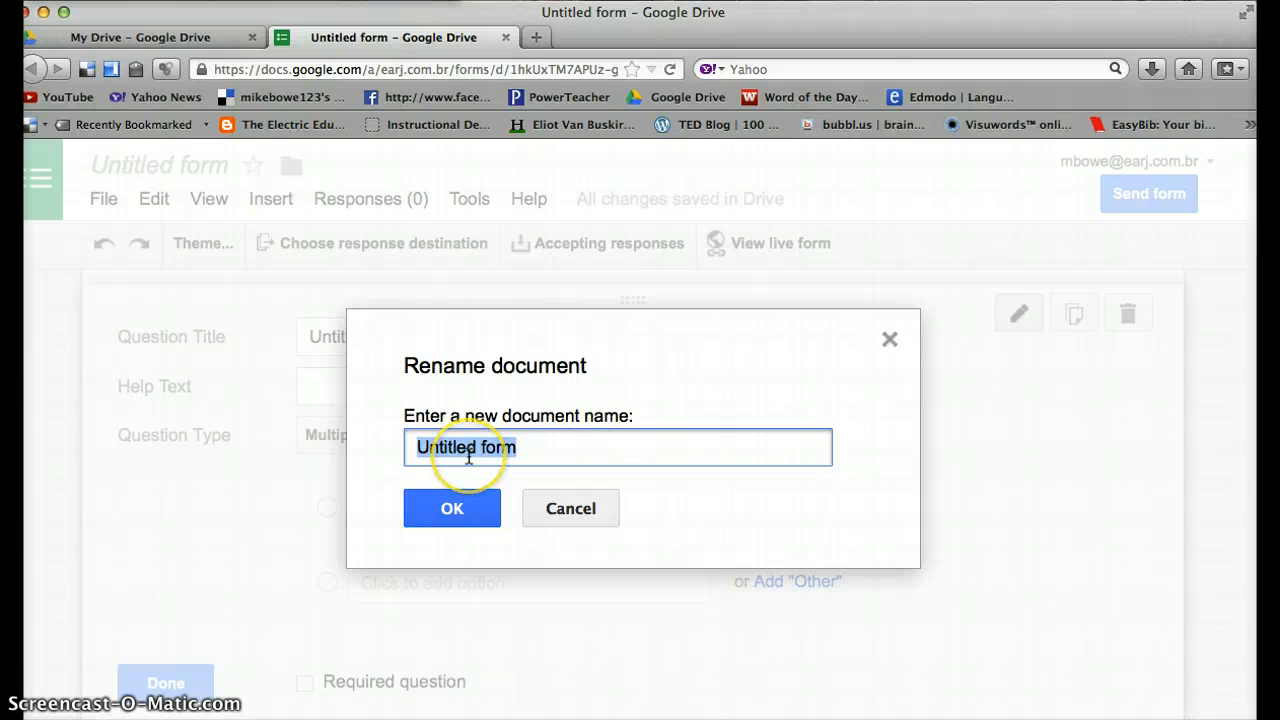
type("Why We Love Rio")
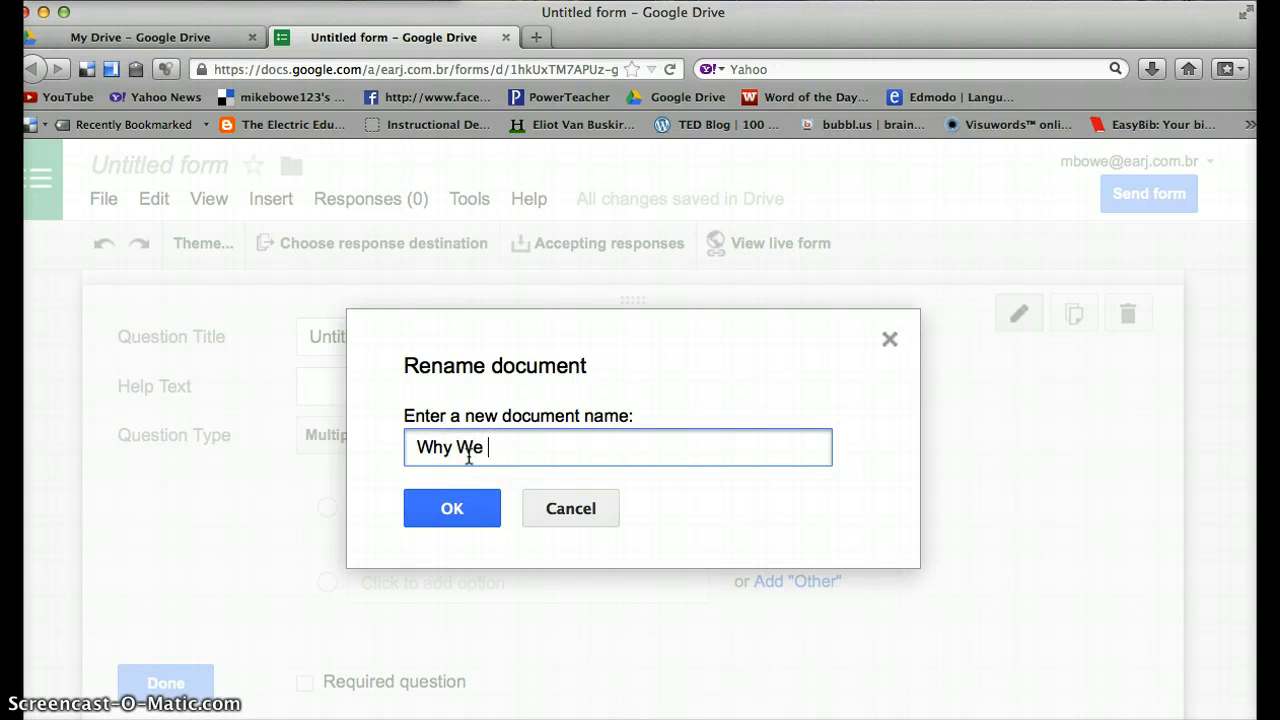
left_click(483, 508)
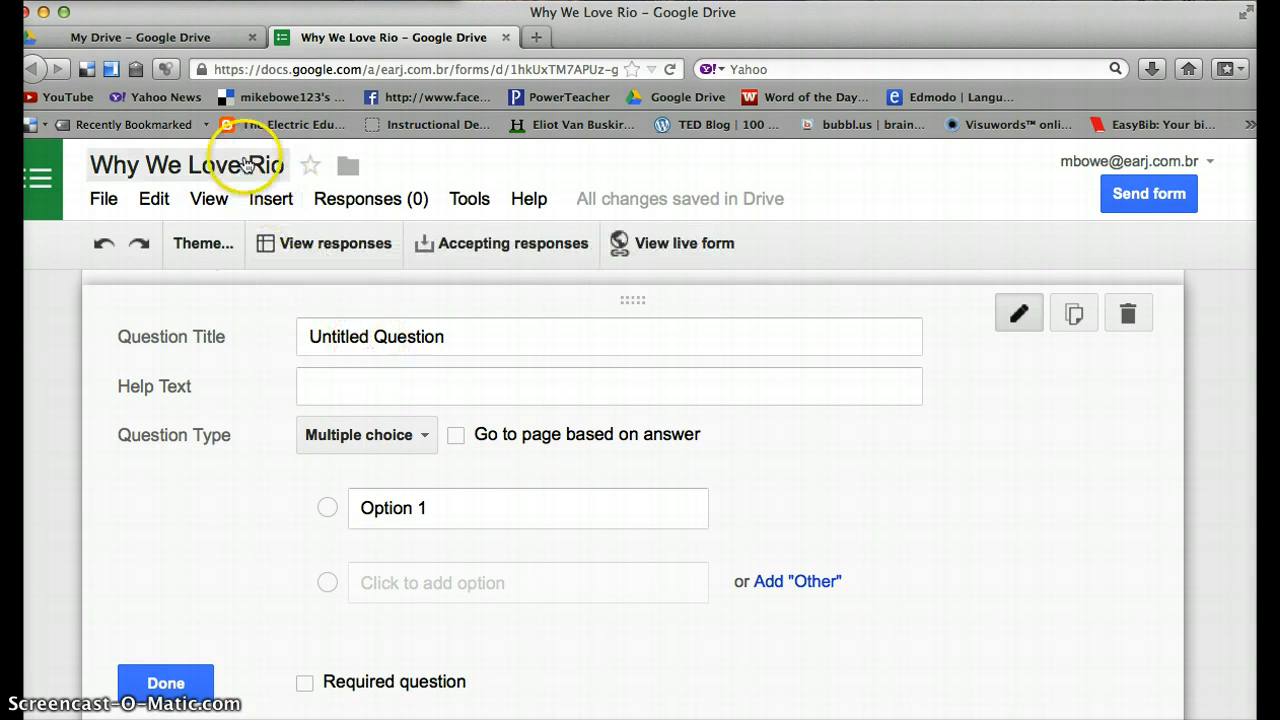
Title the first question "Words for Rio" with the help text "Put 5 words that describe why Rio is great in the box below".
left_click(379, 343)
left_click(374, 343)
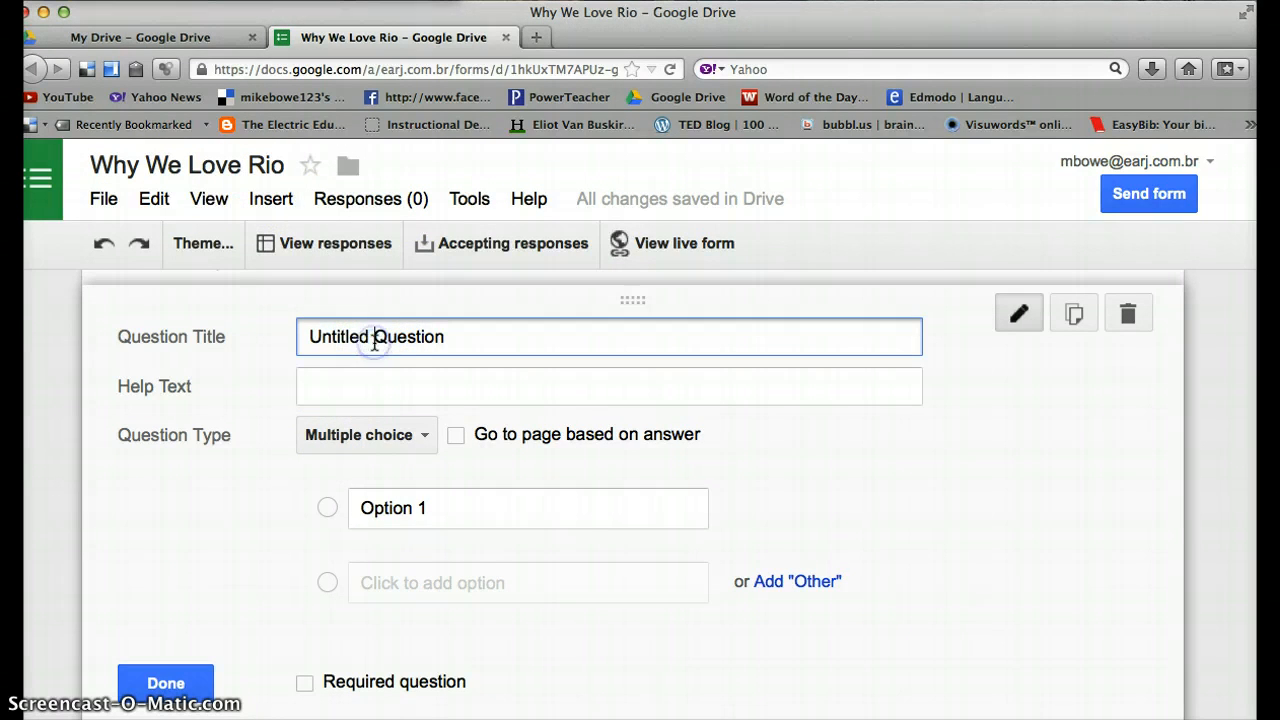
triple_click(374, 343)
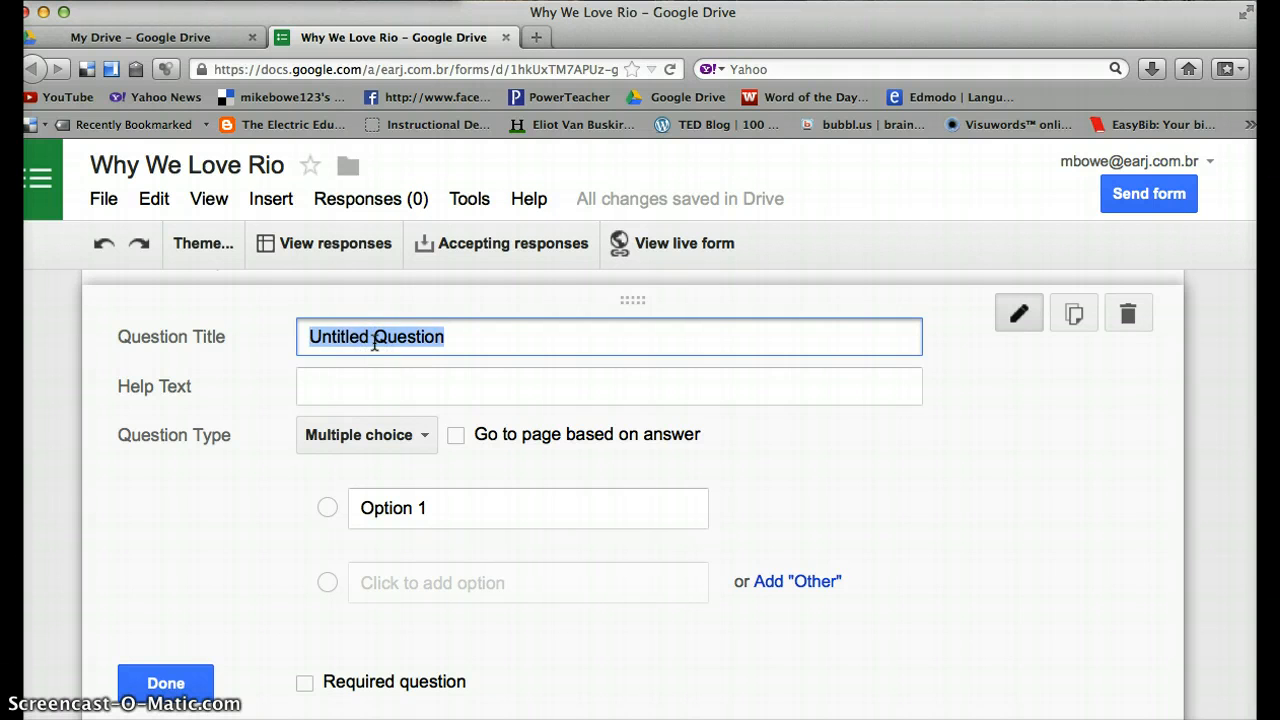
type("Words for Rio")
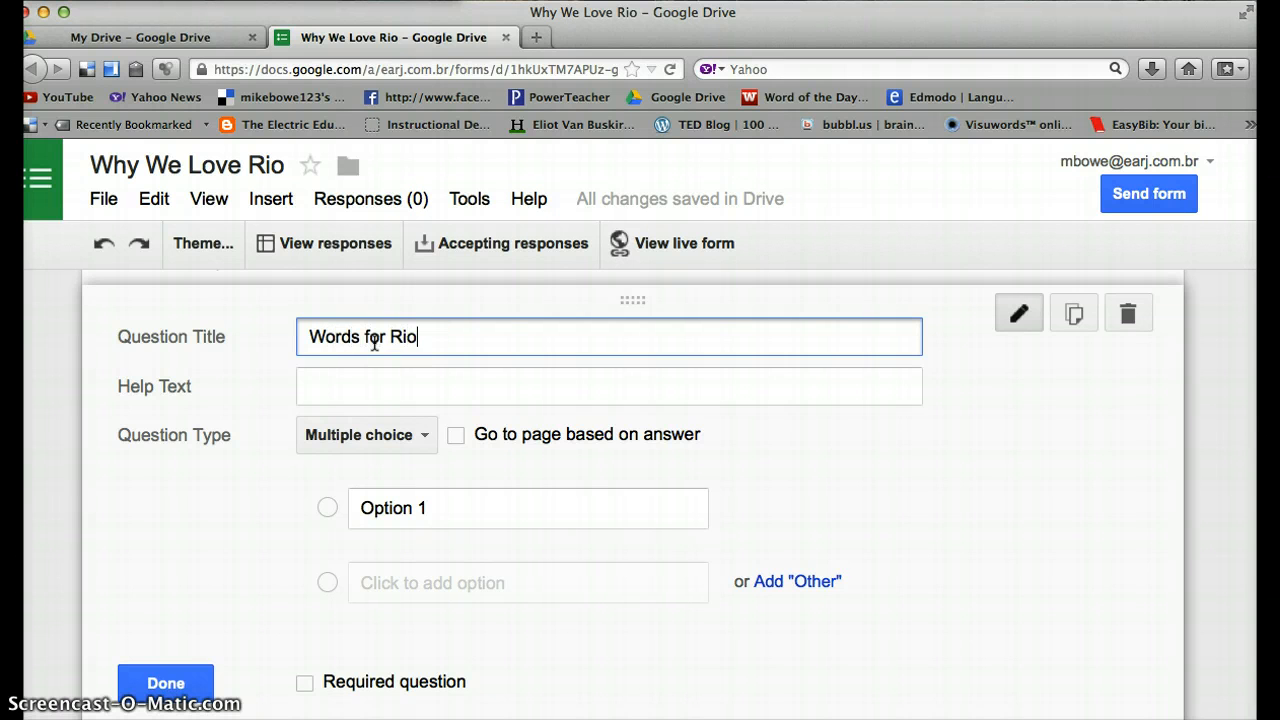
left_click(373, 386)
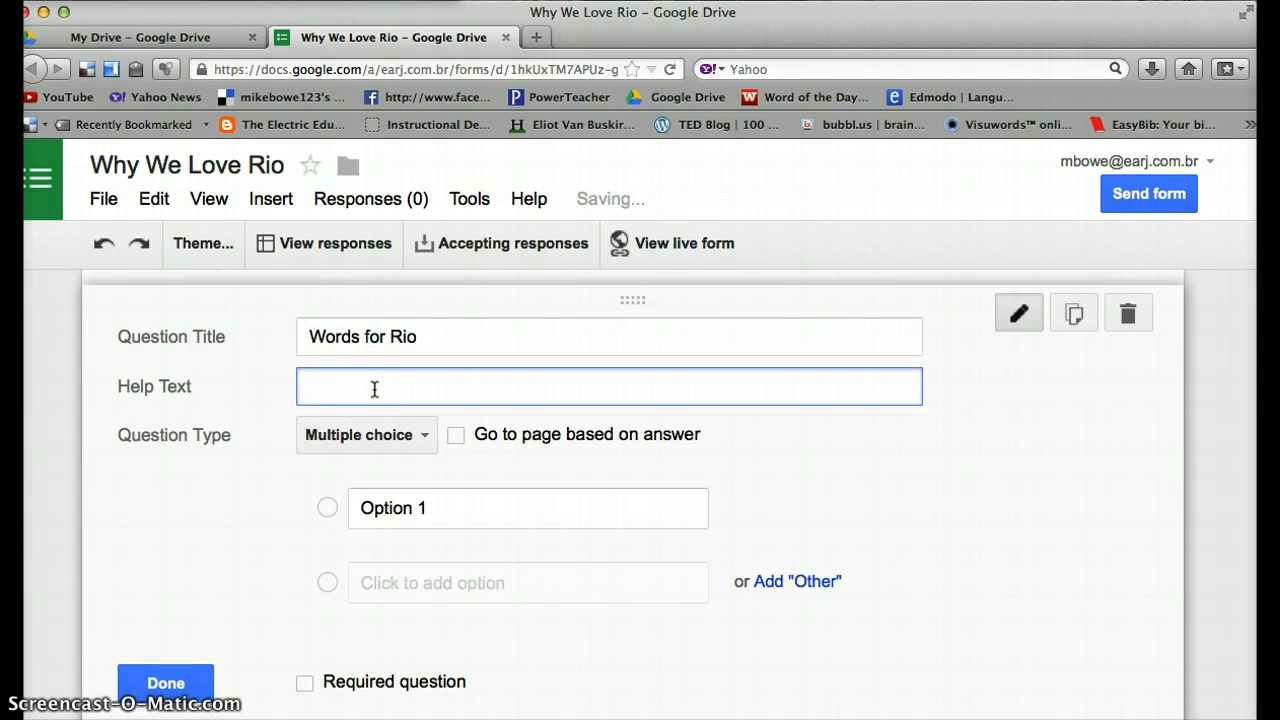
key("BackSpace")
key("BackSpace")
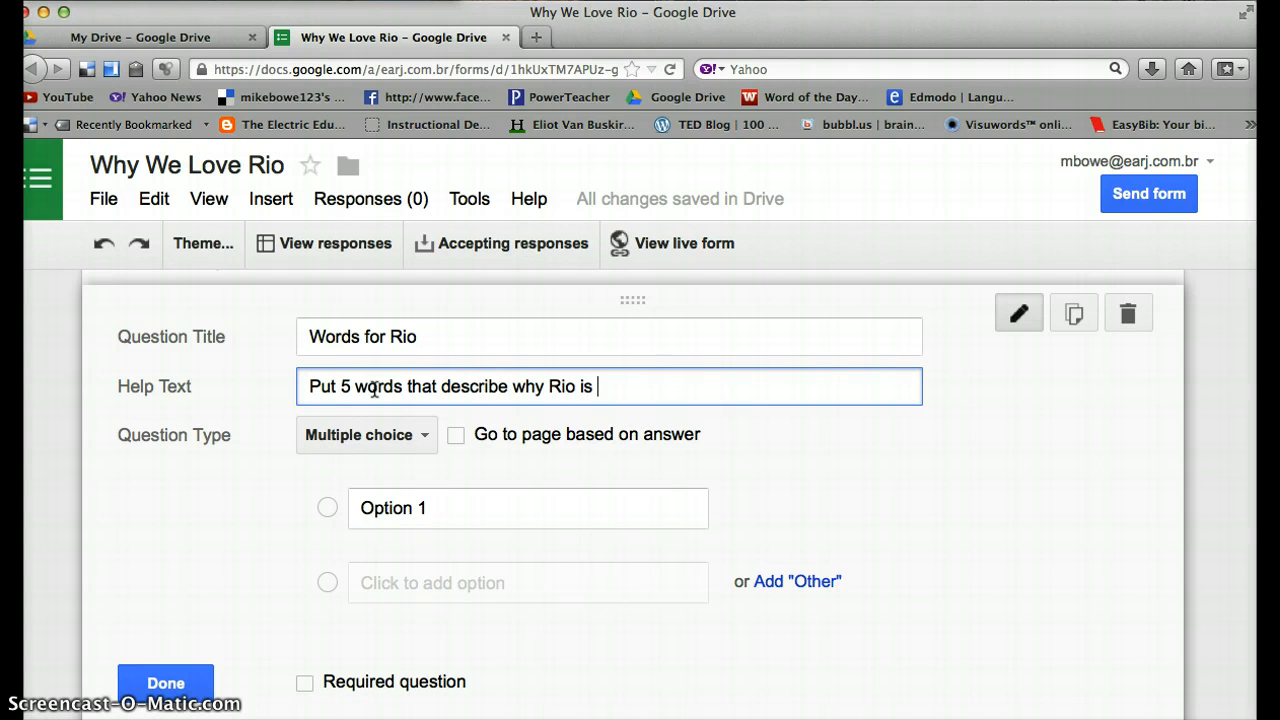
Set the "Words for Rio" question to the Text type and make it required.
left_click(420, 438)
left_click(362, 362)
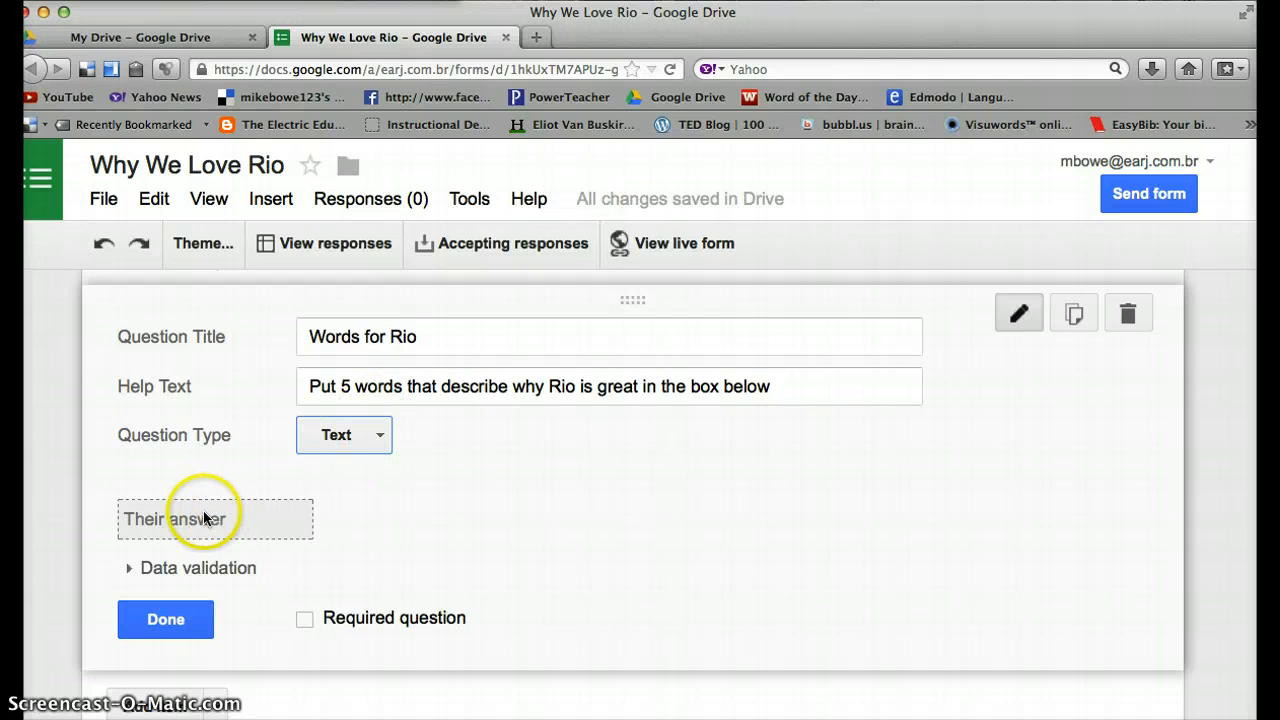
left_click(305, 619)
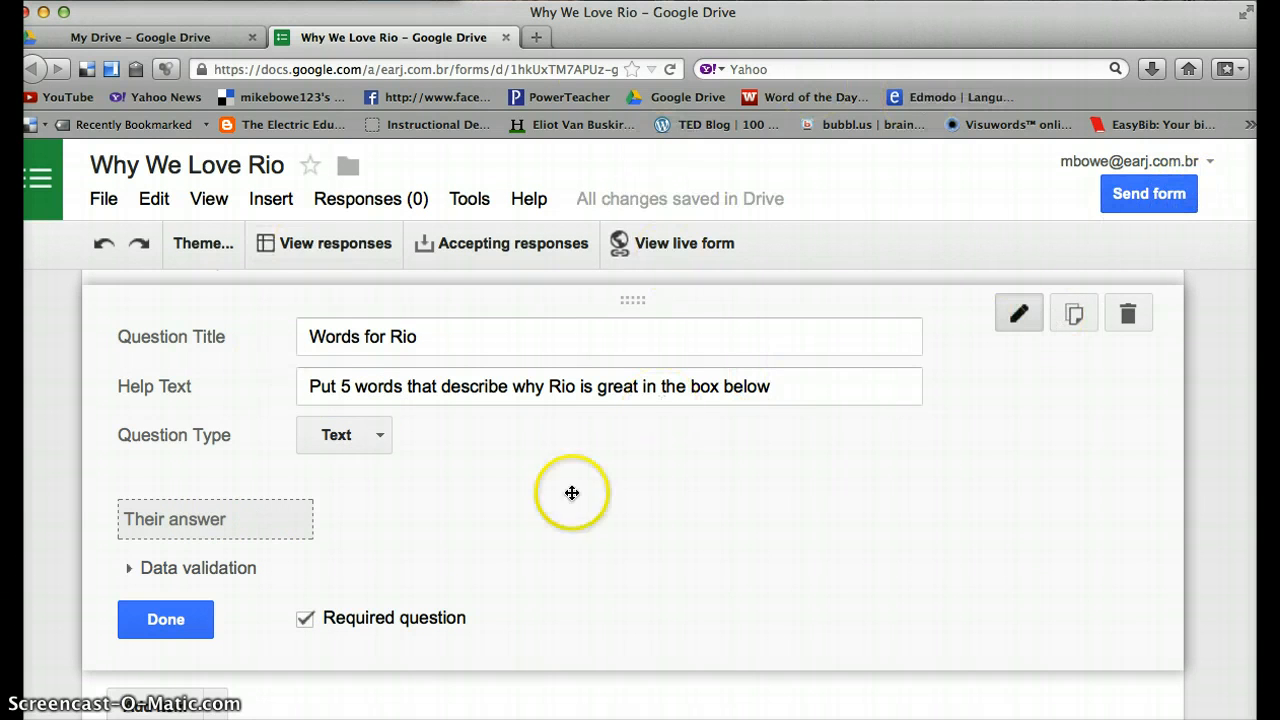
Copy the form's share link and open tinyurl.com in a new browser tab.
left_click(1148, 190)
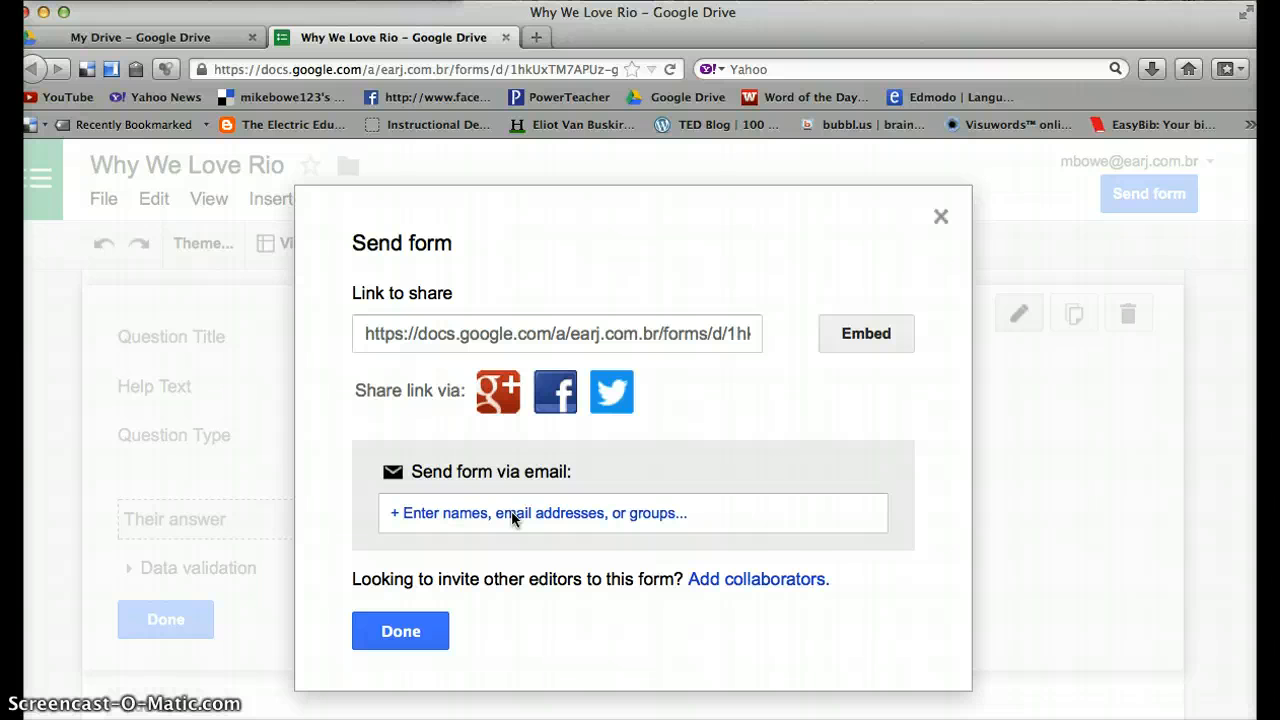
left_click(534, 336)
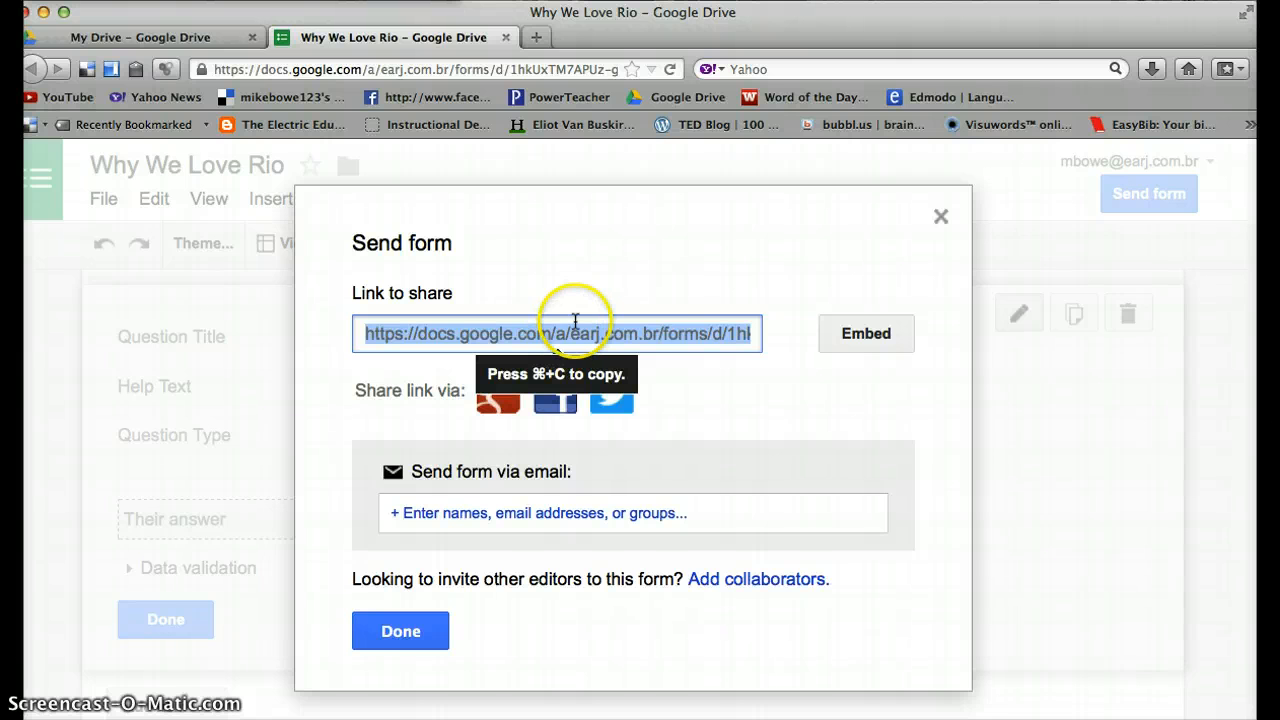
left_click(539, 40)
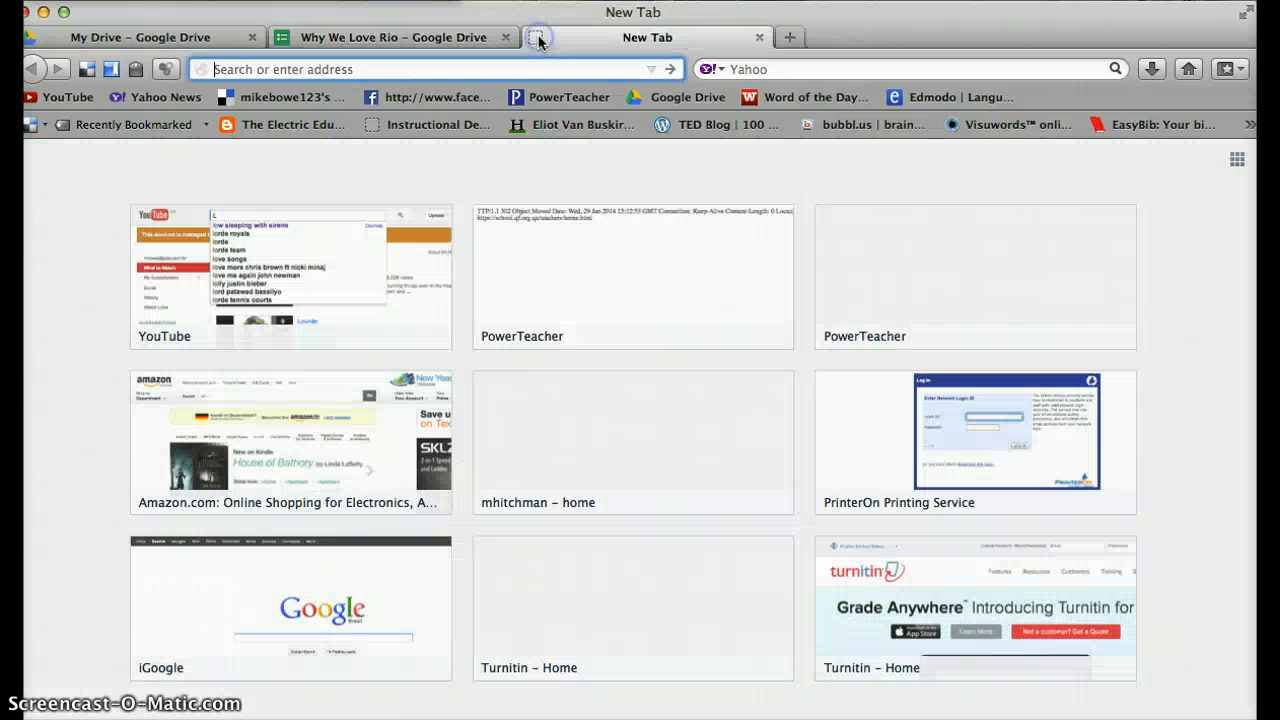
left_click(416, 64)
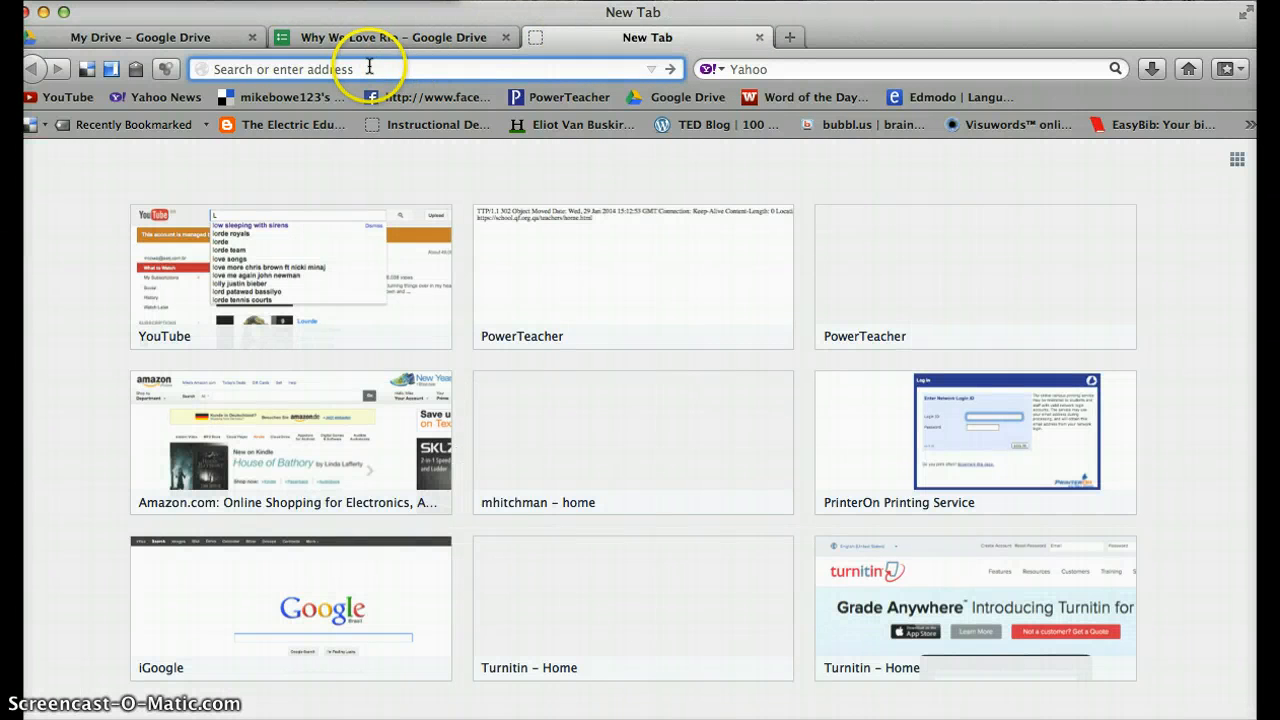
type("tinyurl.com/")
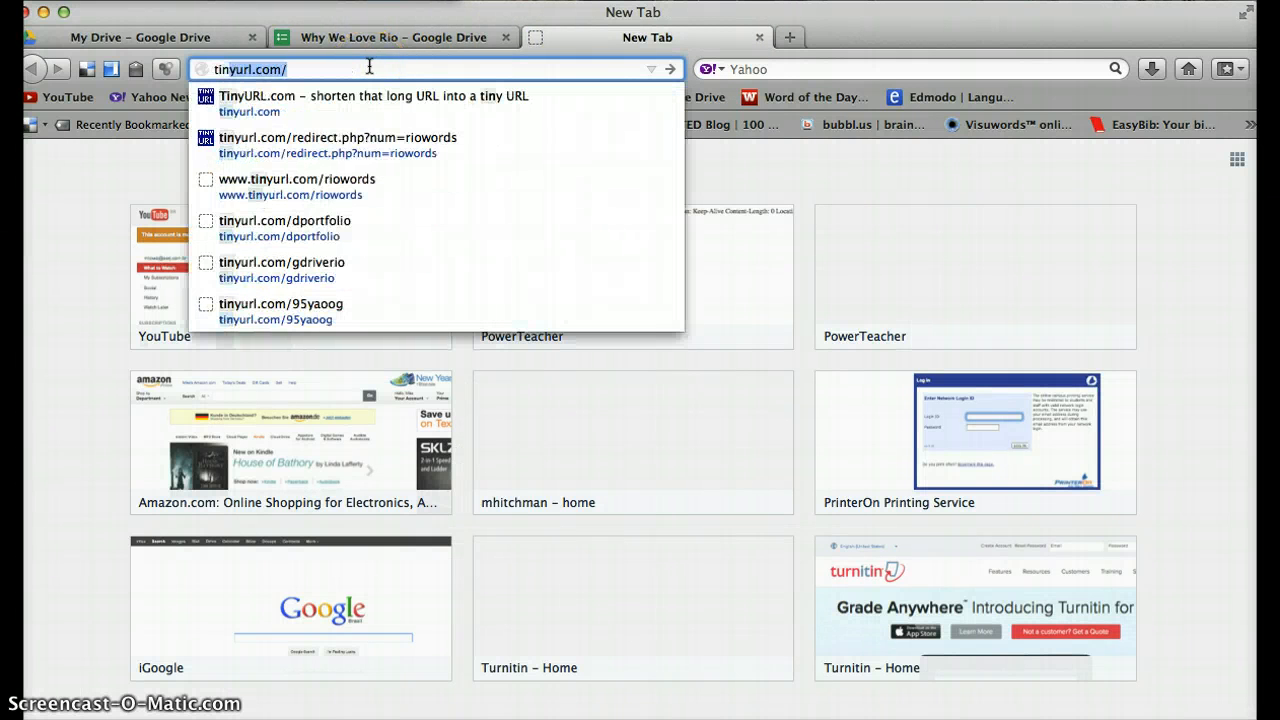
key("Return")
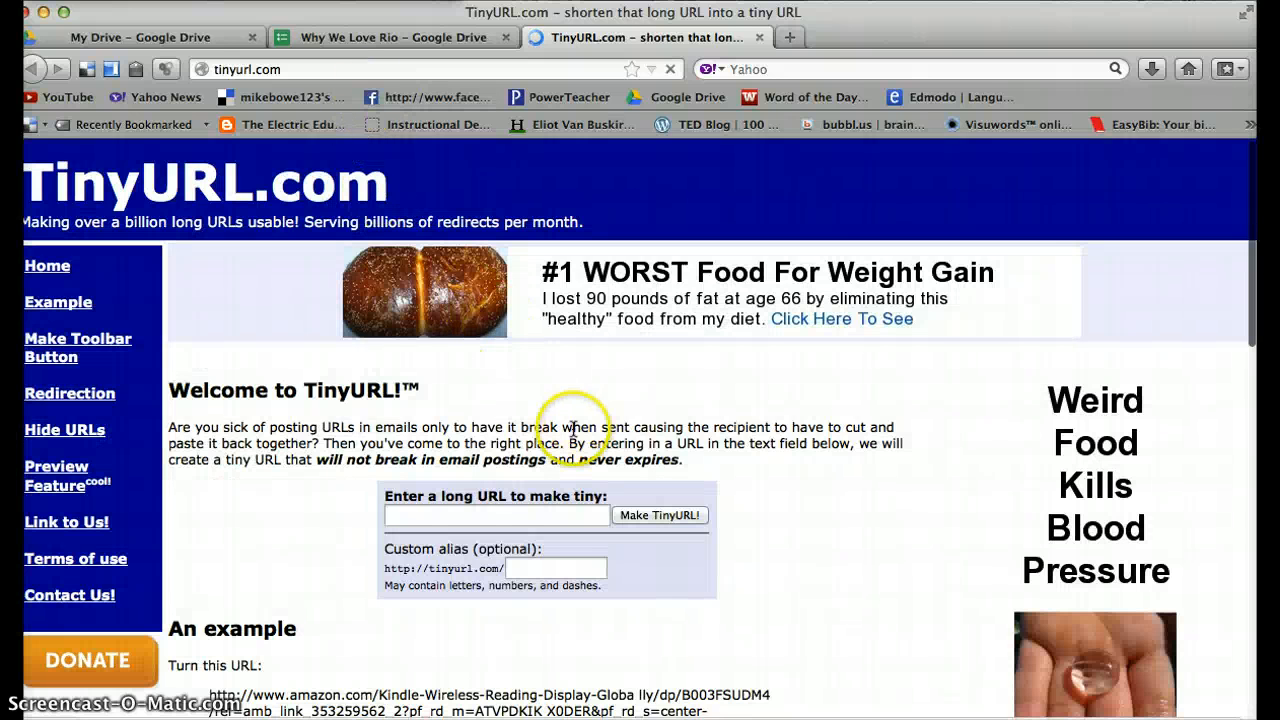
Paste the copied form link as the long URL to shorten and enter the custom alias "greatrio".
left_click(447, 515)
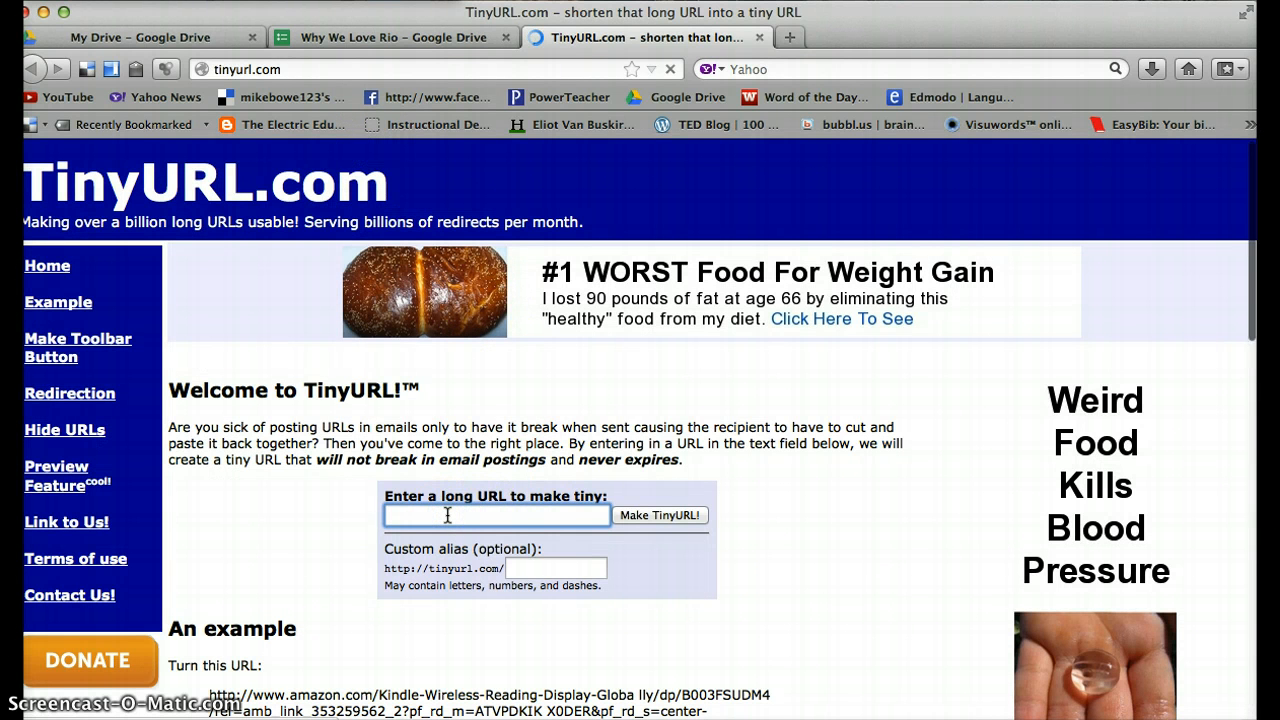
key("super+v")
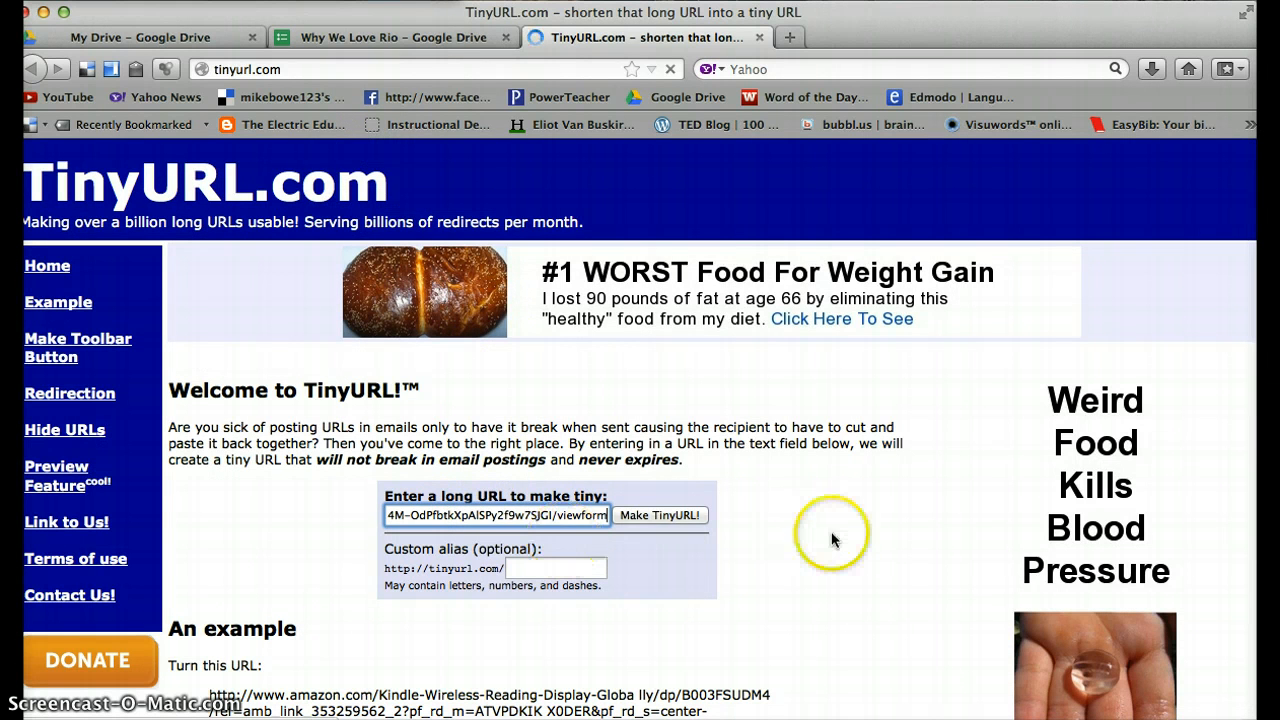
scroll(831, 538, "down", 2)
left_click(536, 486)
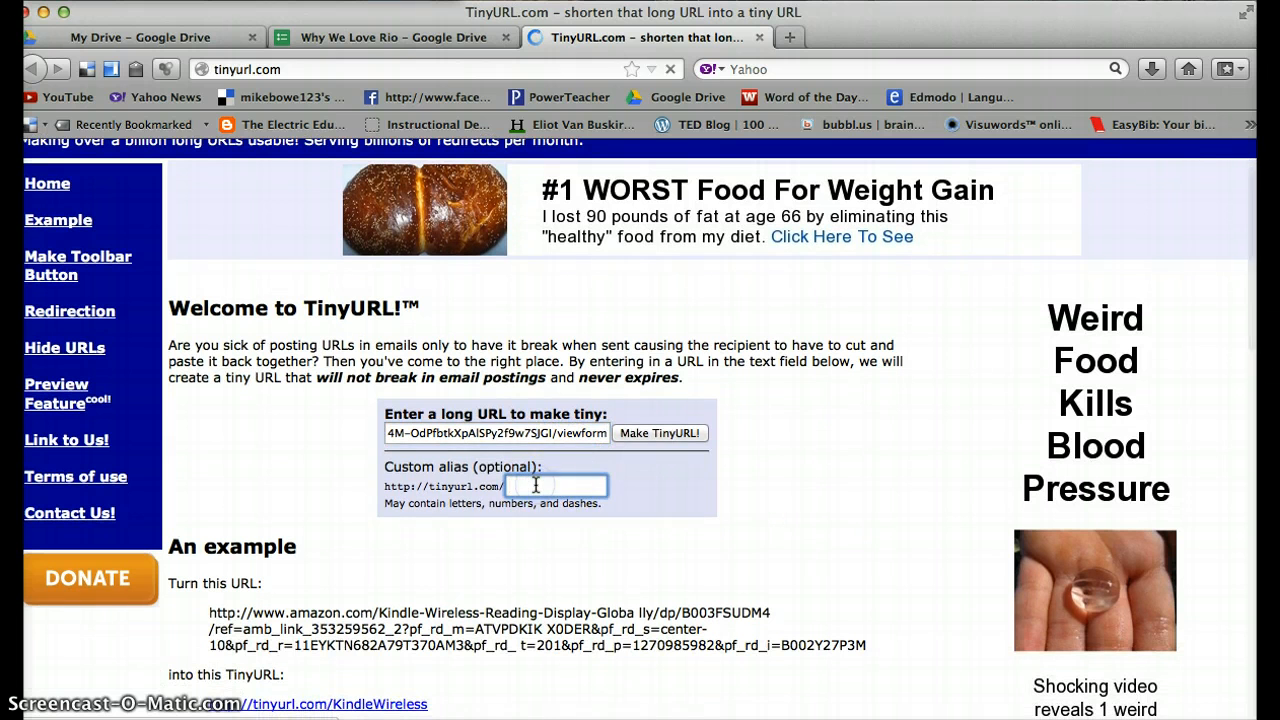
key("shift+Tab")
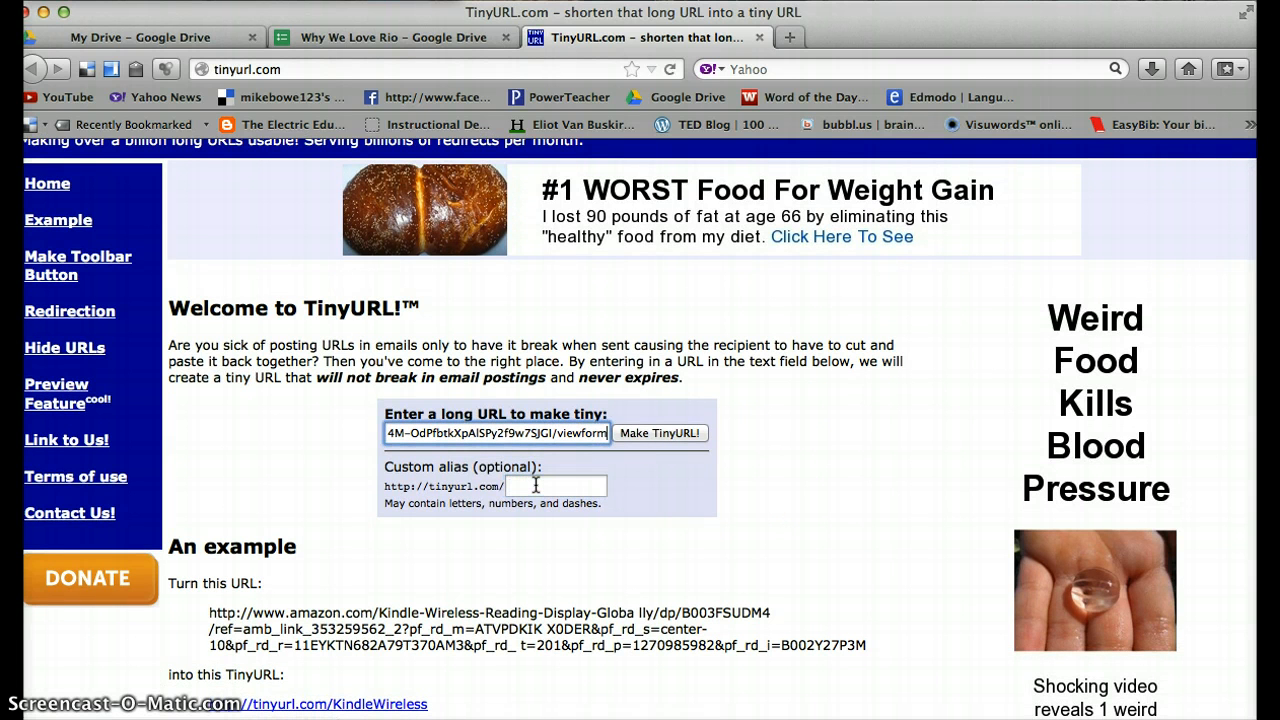
type("great")
key("BackSpace")
key("BackSpace")
key("BackSpace")
key("BackSpace")
key("BackSpace")
left_click(535, 484)
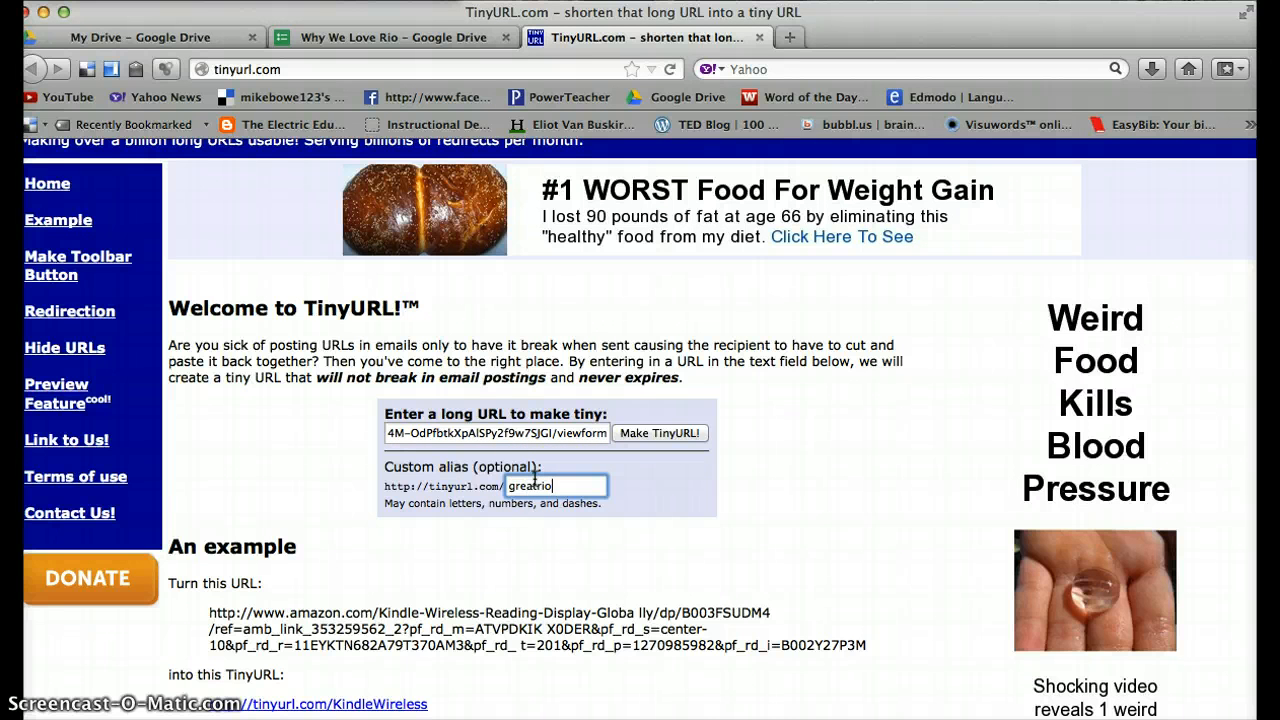
Create the shortened TinyURL for the form using the entered alias.
left_click(432, 486)
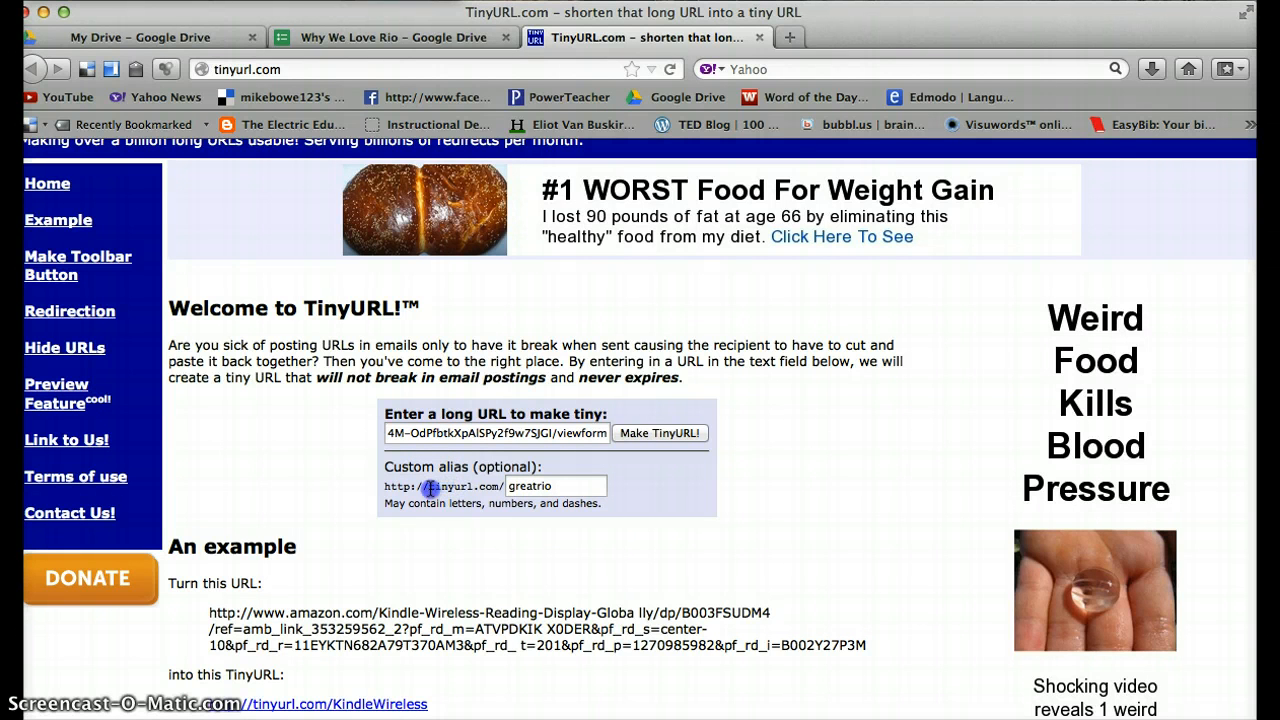
mouse_move(430, 488)
left_mouse_down()
mouse_move(573, 486)
mouse_move(428, 487)
left_mouse_up()
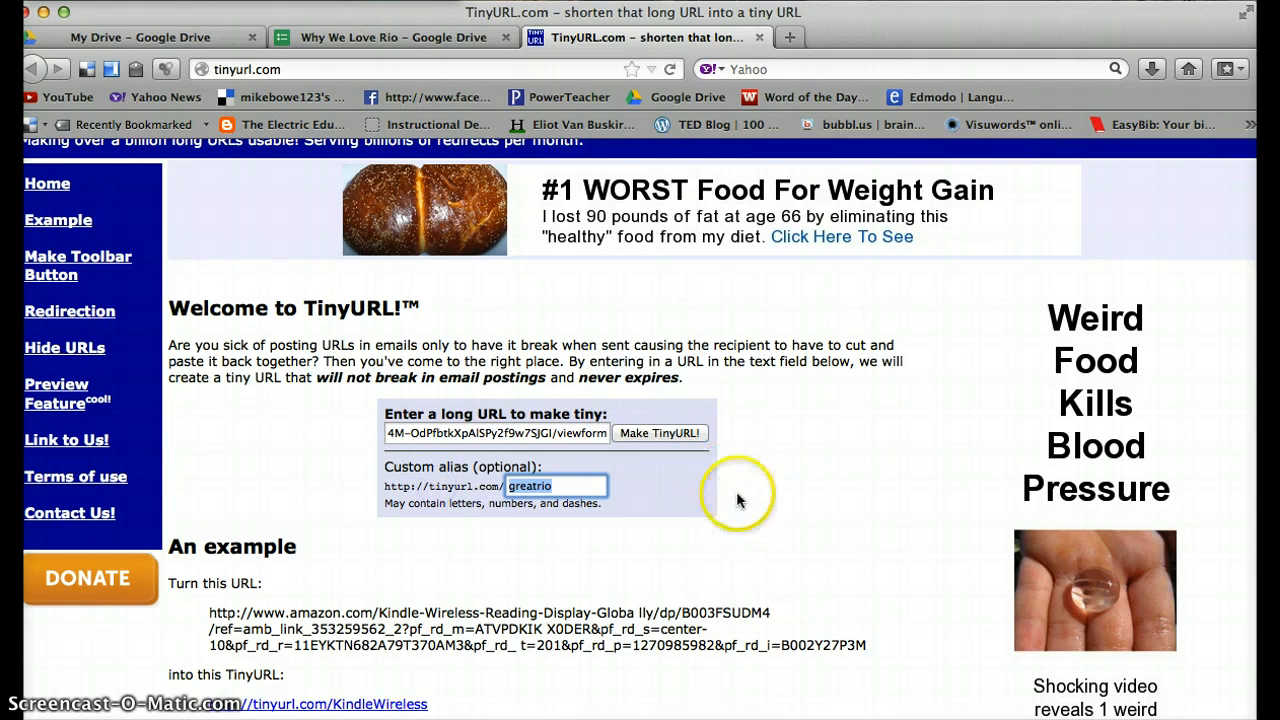
left_click(678, 434)
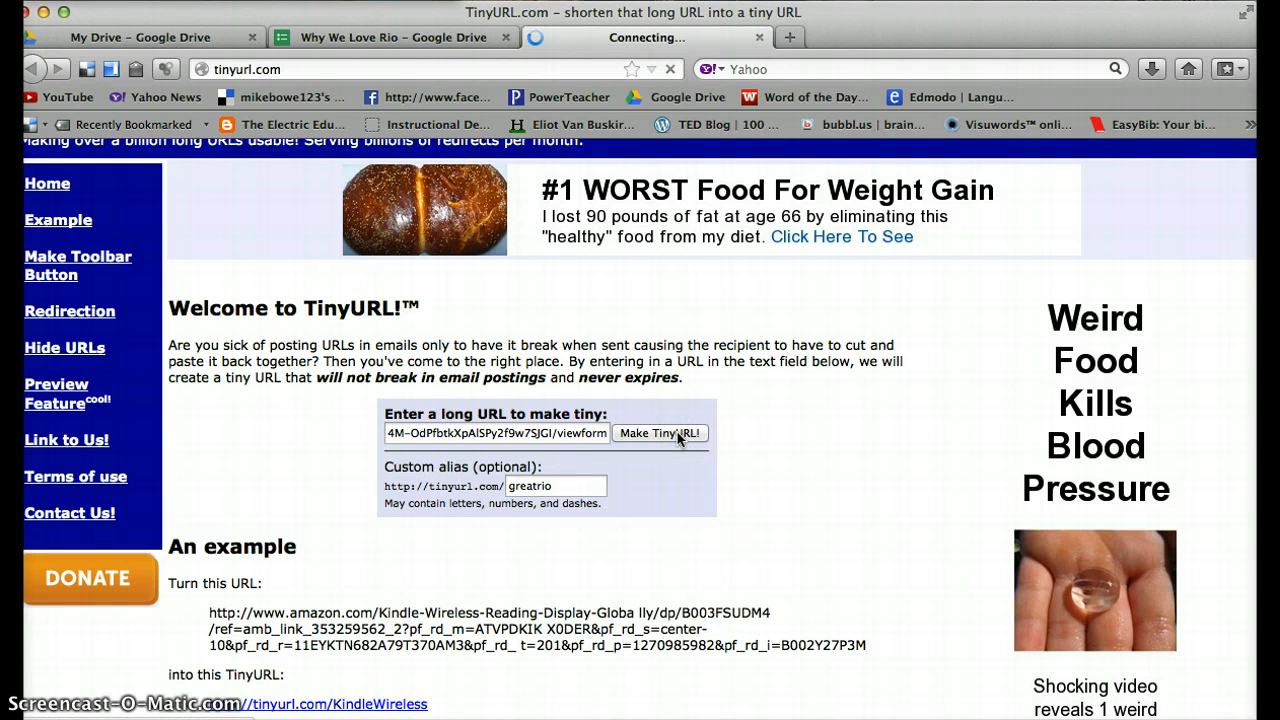
scroll(570, 540, "down", 3)
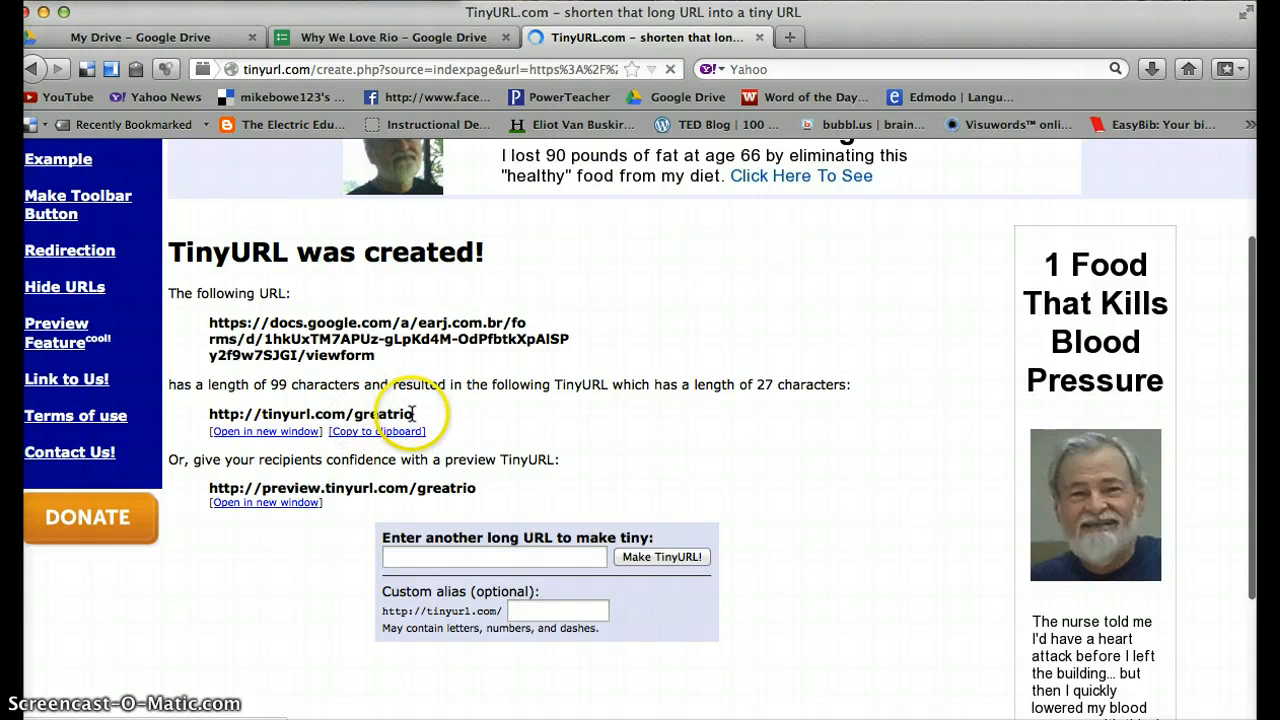
left_click_drag(413, 413, 200, 412)
key("cmd+c")
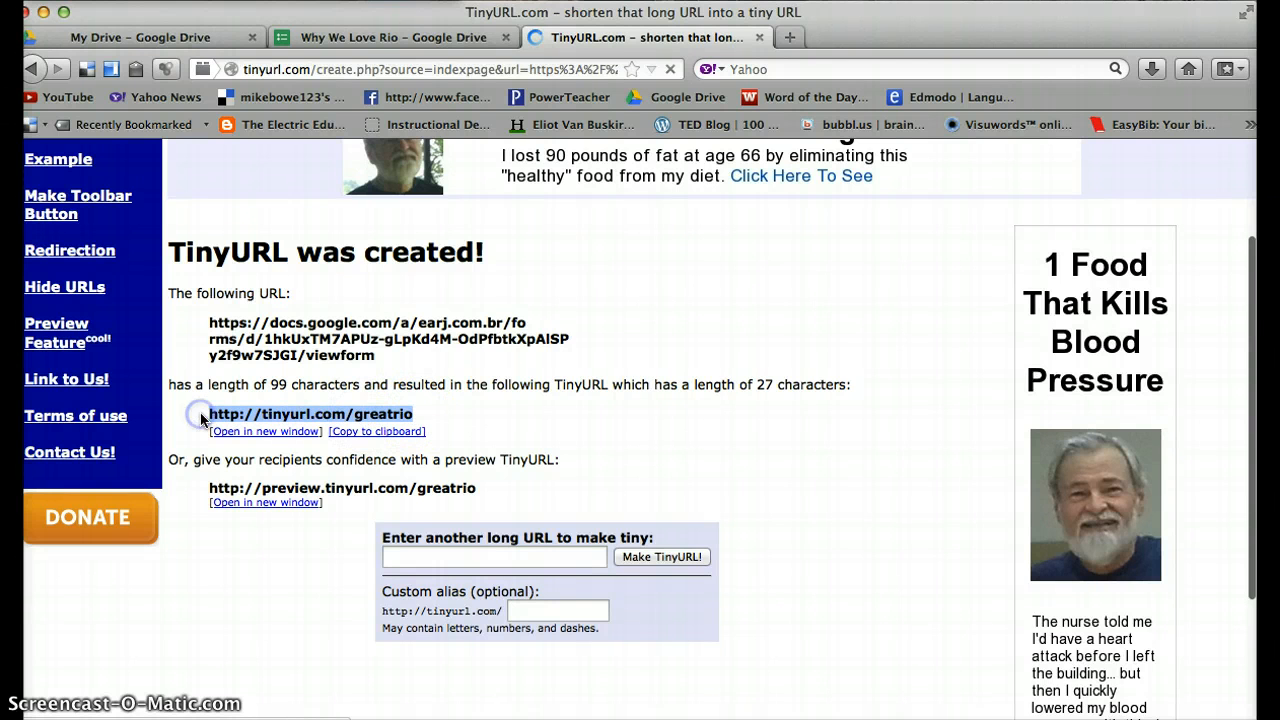
left_click(793, 33)
type("edmo")
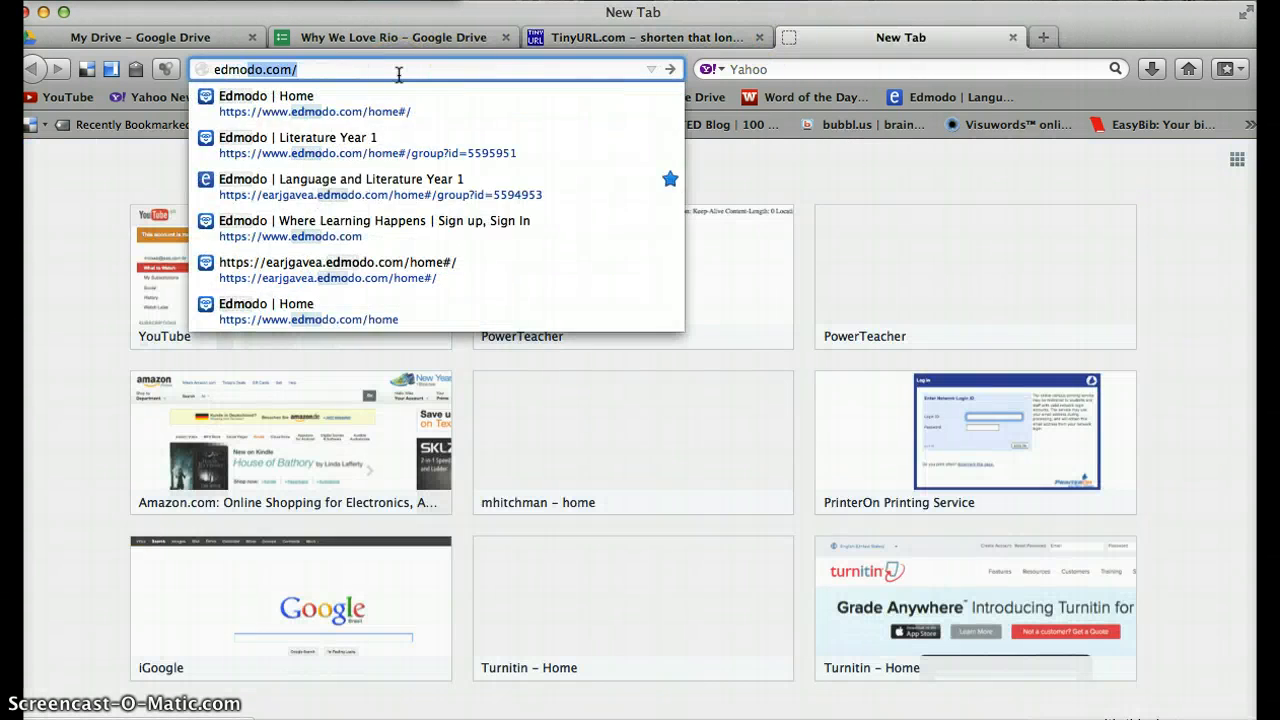
key("Return")
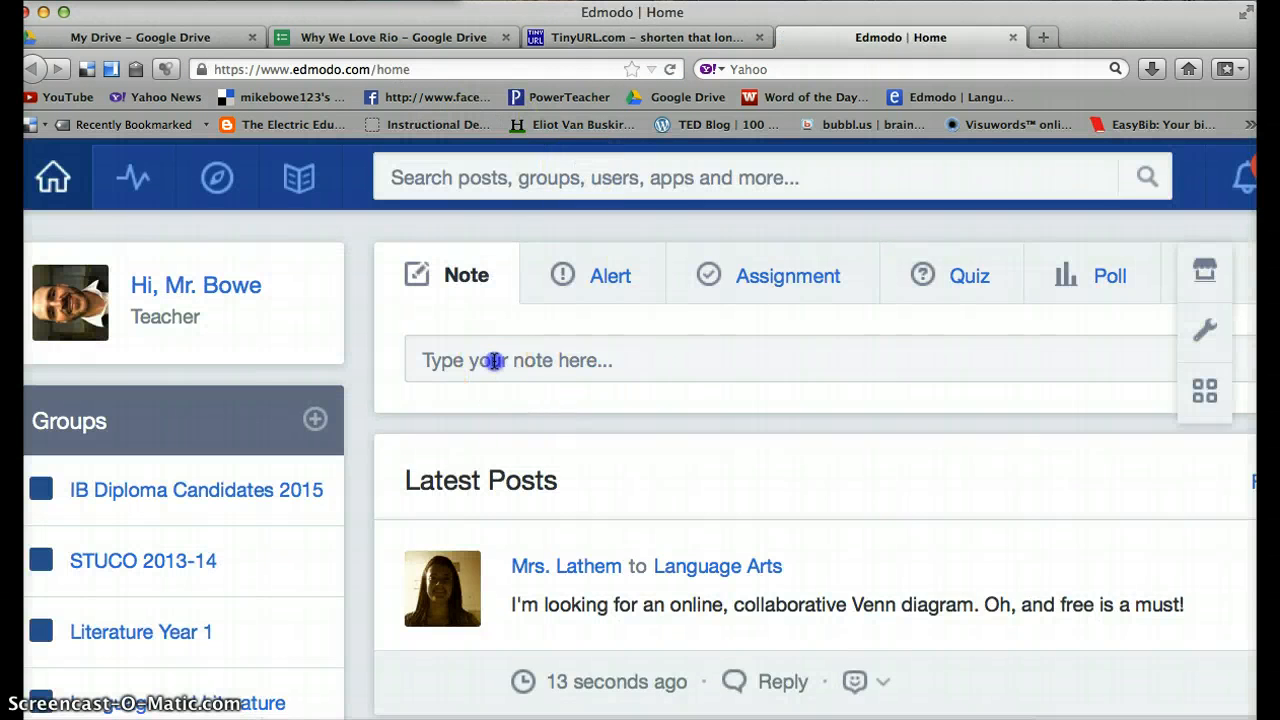
Open the Literature Year 1 group on Edmodo and start a new note addressed to it.
left_click(494, 360)
left_click(488, 390)
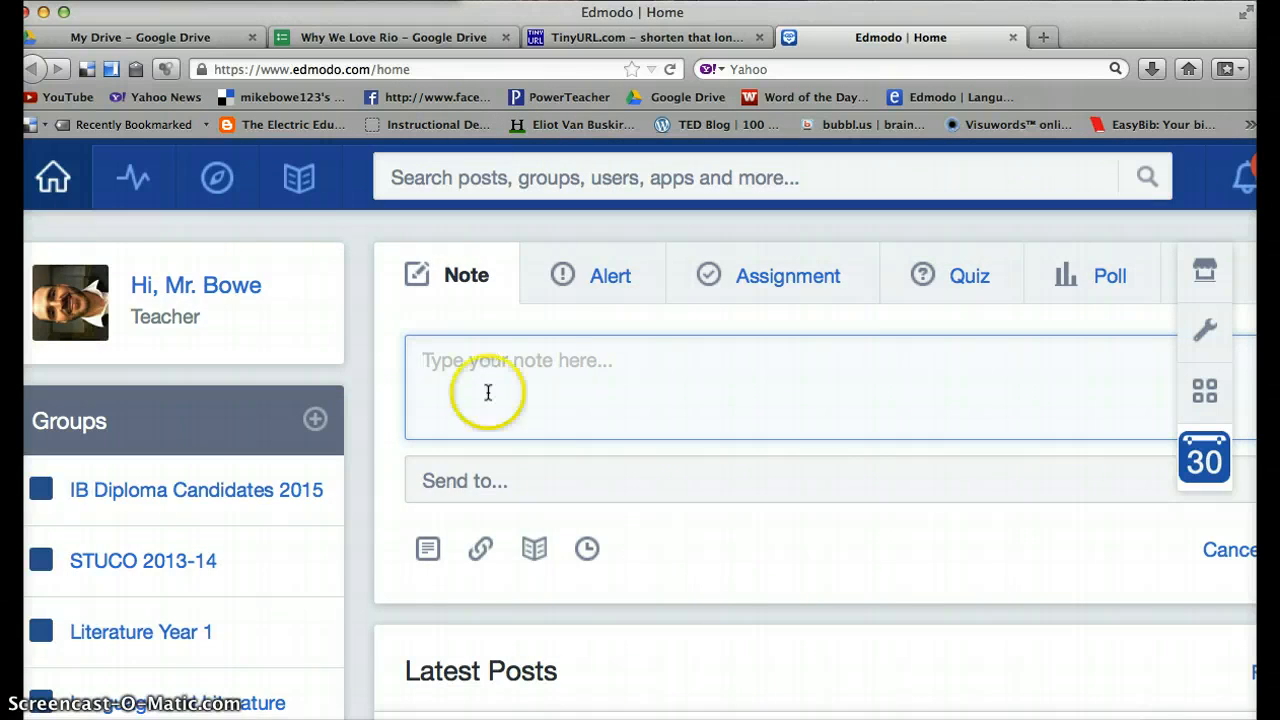
scroll(489, 389, "down", 2)
left_click(306, 435)
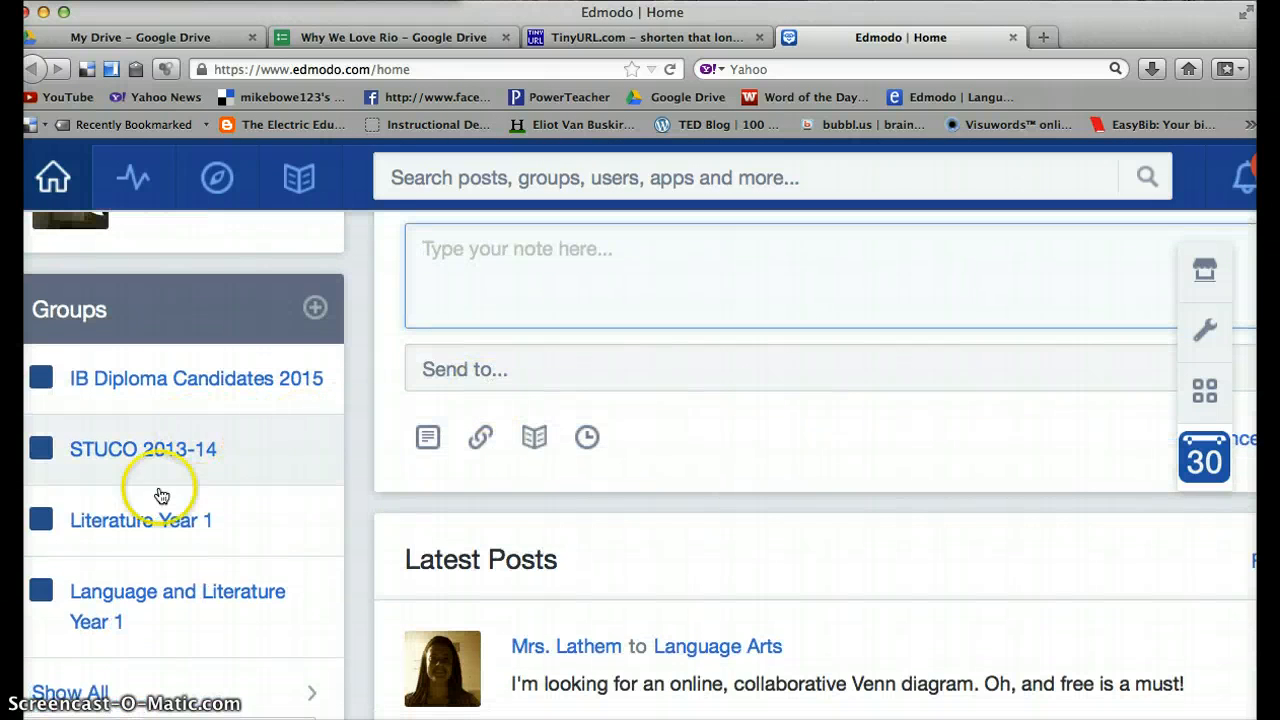
left_click(157, 530)
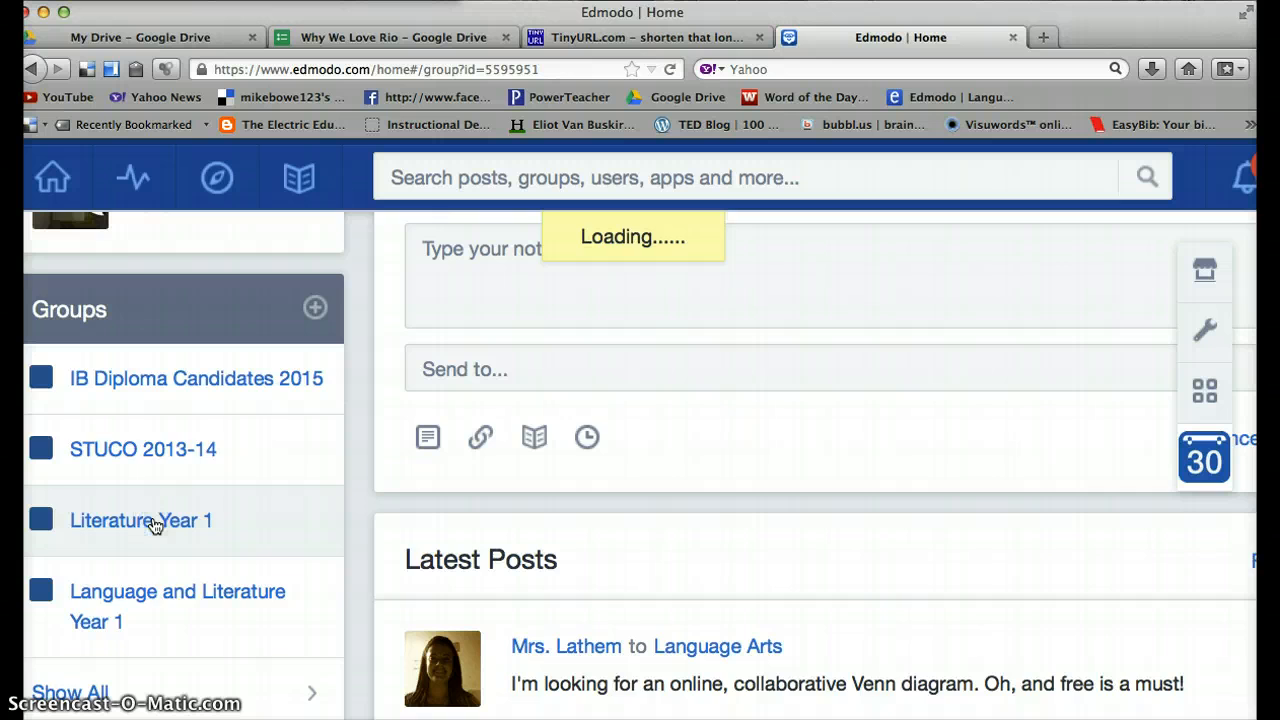
left_click(215, 497)
left_click(427, 360)
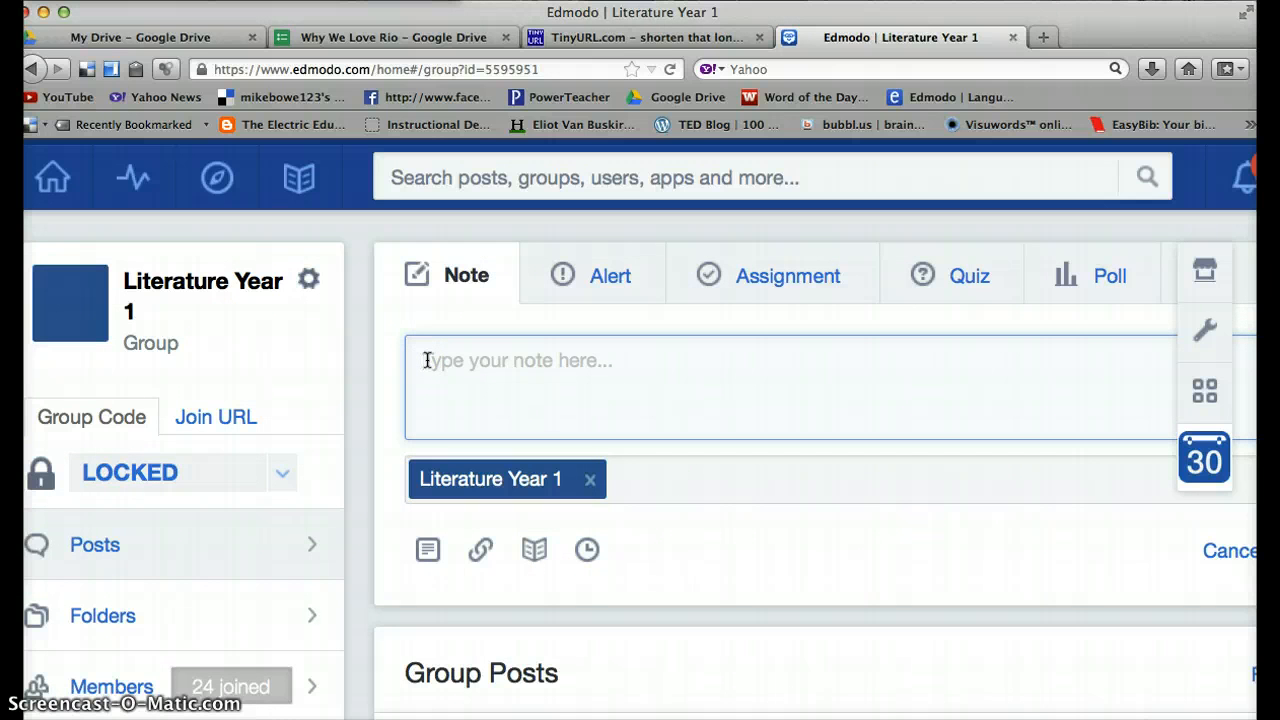
Write the note "Click on this link and write in 5 words that describe why Rio is great:" and paste the TinyURL on the line below.
left_click(427, 360)
type("Click ")
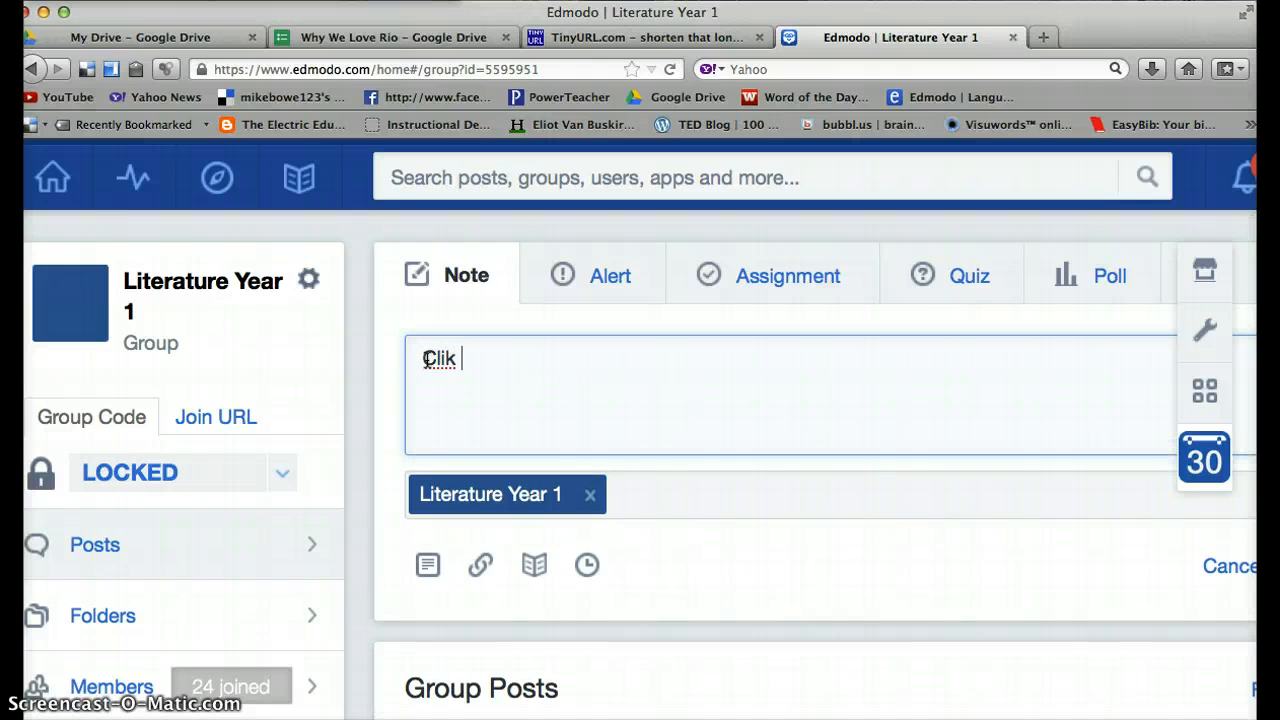
type("on this ")
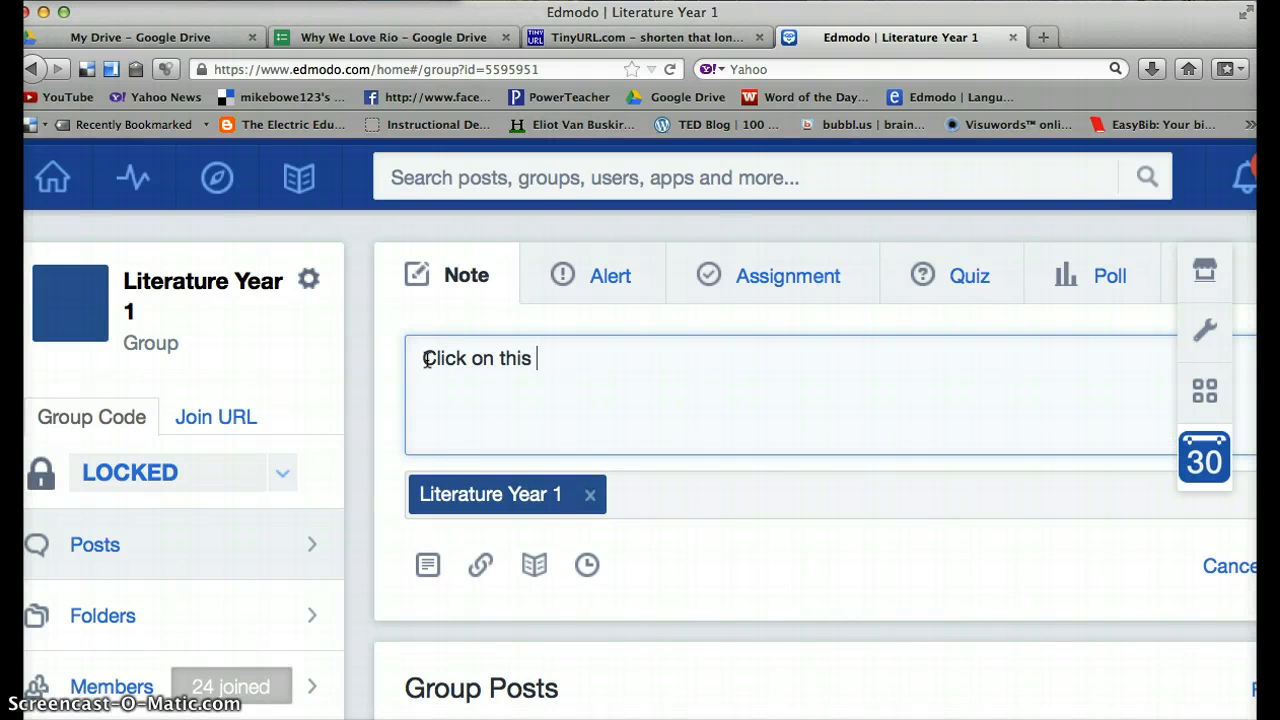
type("link and write in")
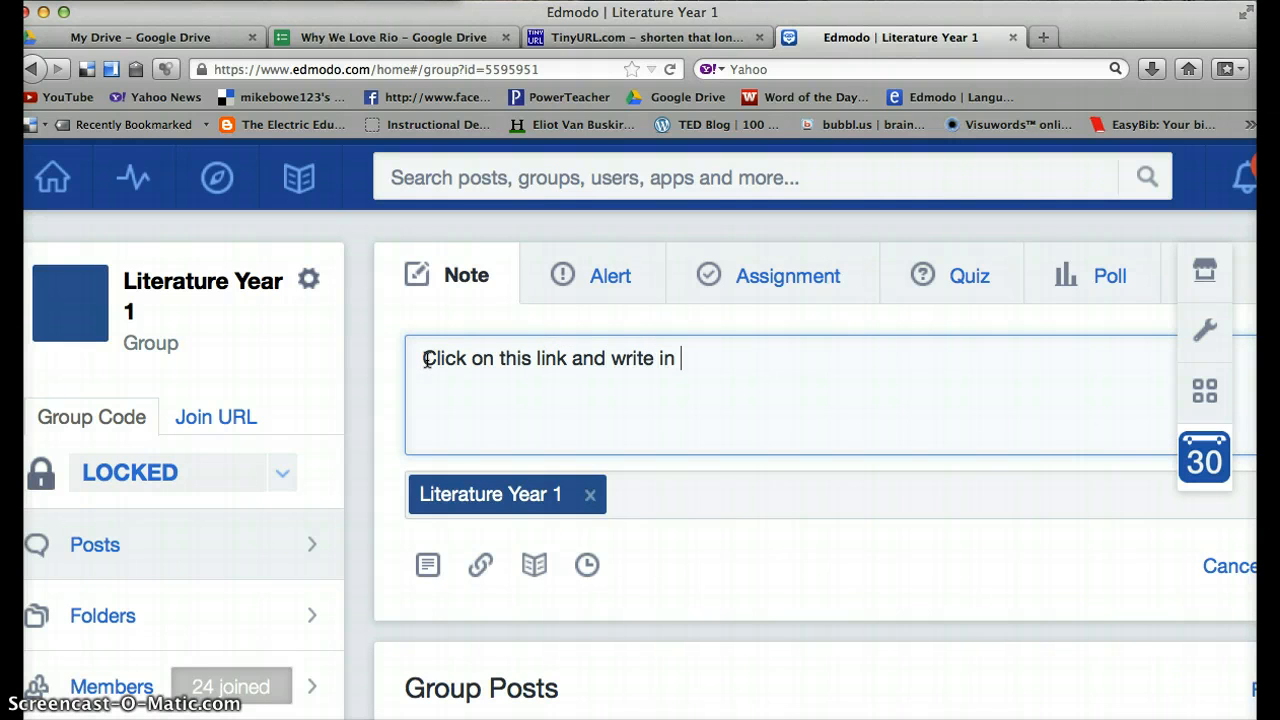
type(" 5 words that desribe")
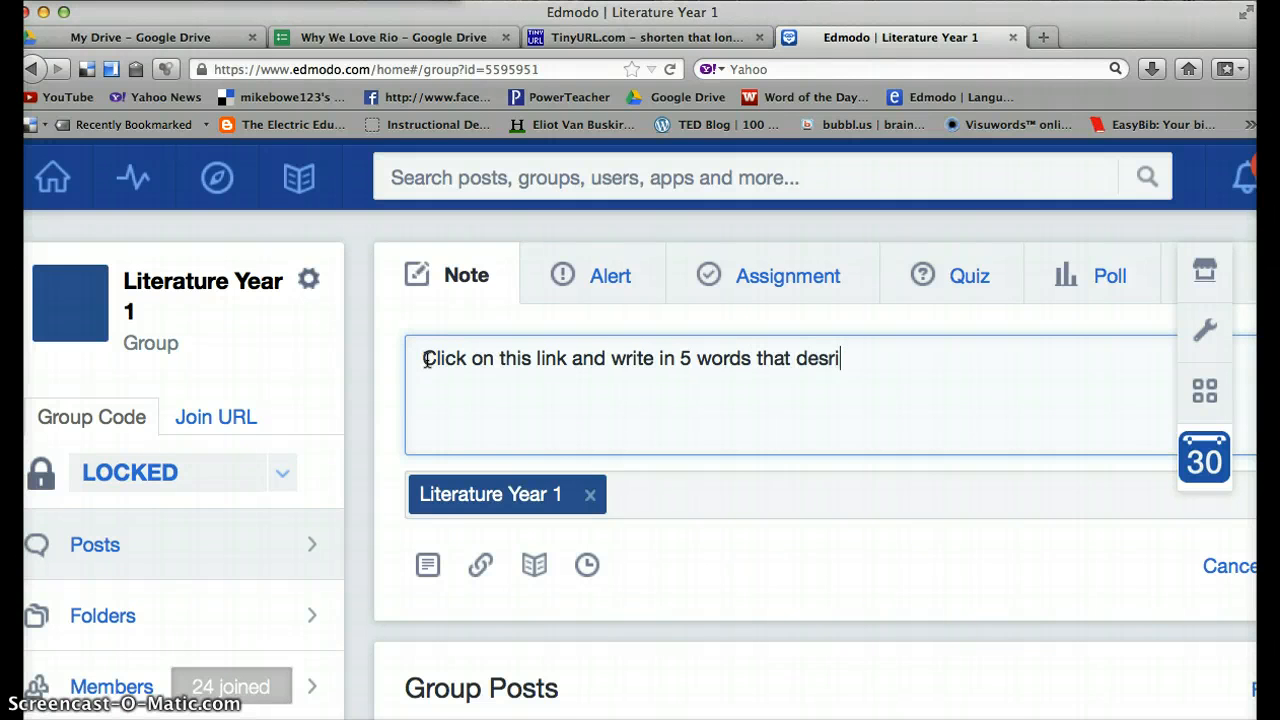
key("BackSpace")
key("BackSpace")
key("BackSpace")
type("ibe why Rio is g")
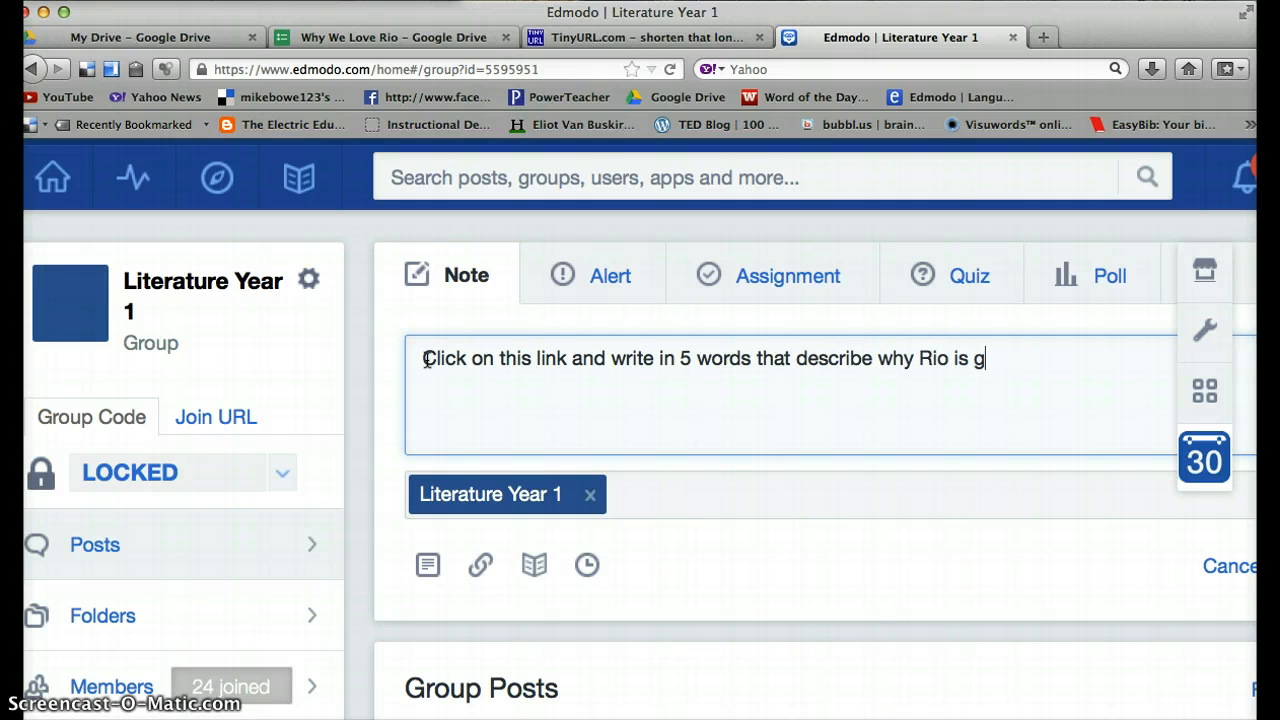
type("reat:")
key("Return")
key("cmd+v")
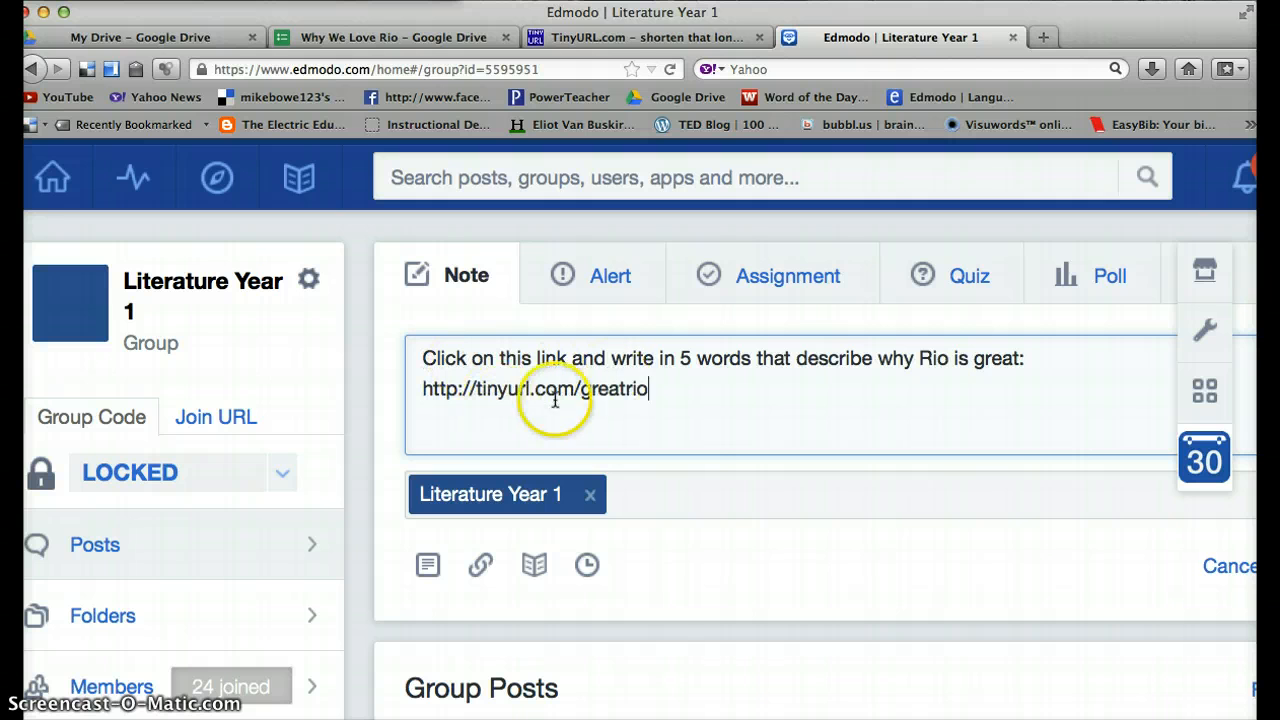
Send the note with the TinyURL to the Literature Year 1 group.
left_click(650, 388)
left_click_drag(650, 388, 415, 390)
left_click(751, 397)
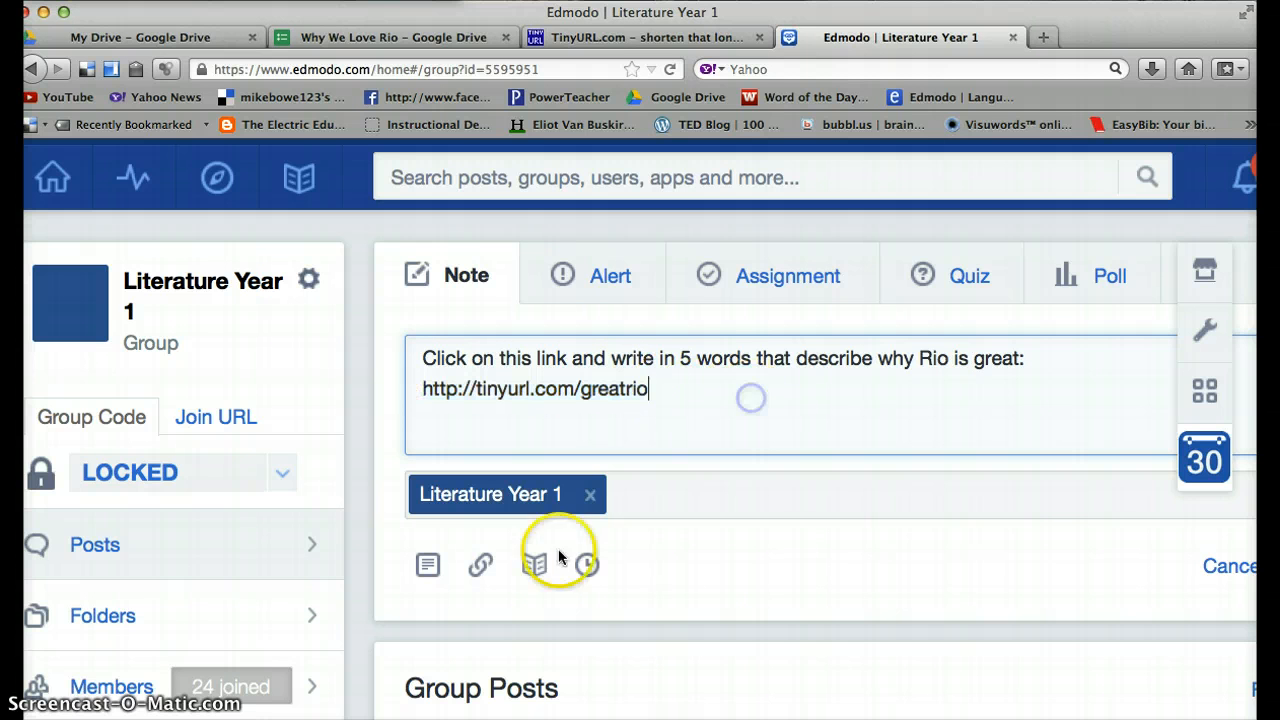
scroll(762, 535, "down", 3)
scroll(762, 535, "up", 1)
scroll(762, 535, "right", 3)
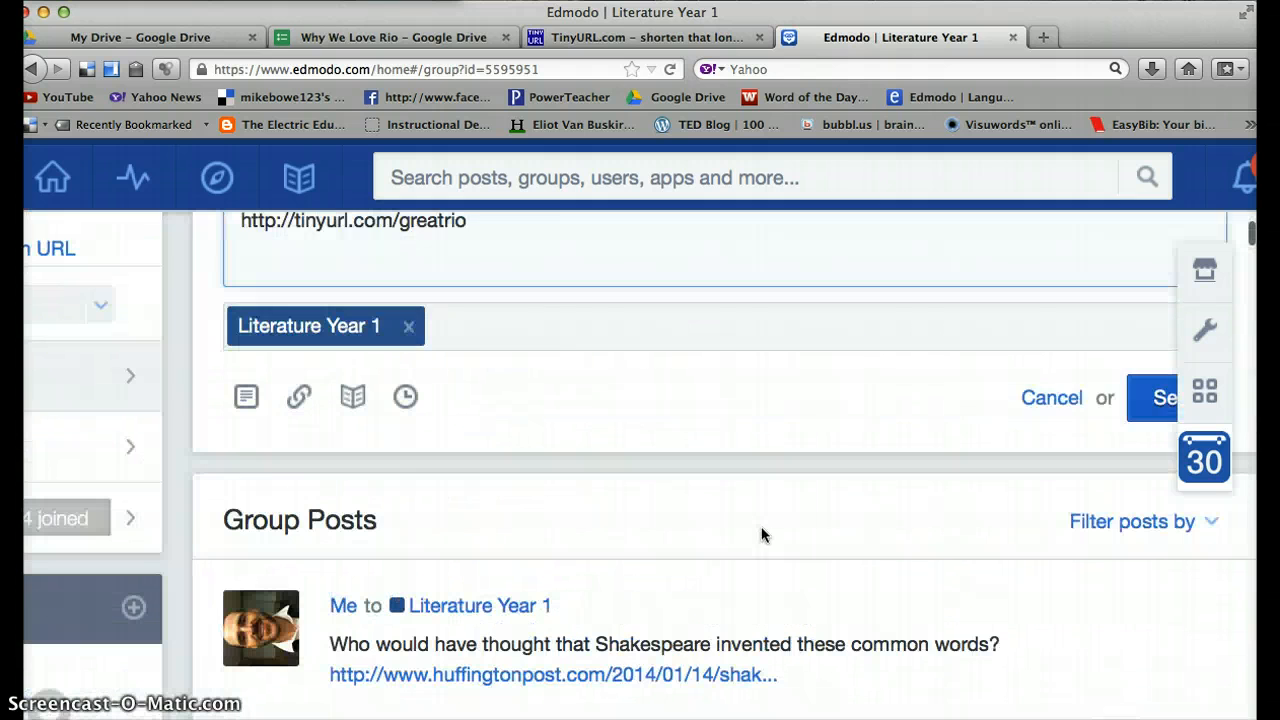
left_click(1145, 392)
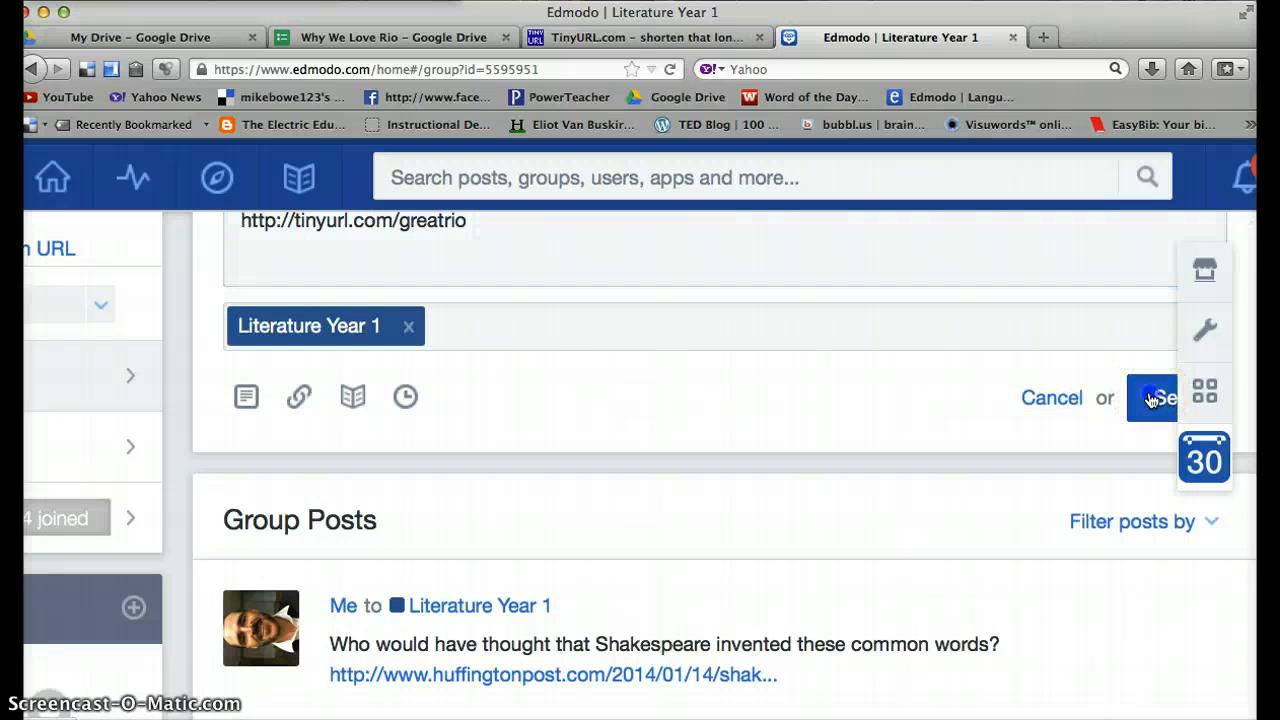
Find the new note among the group posts and open its greatrio TinyURL link.
scroll(665, 420, "up", 3)
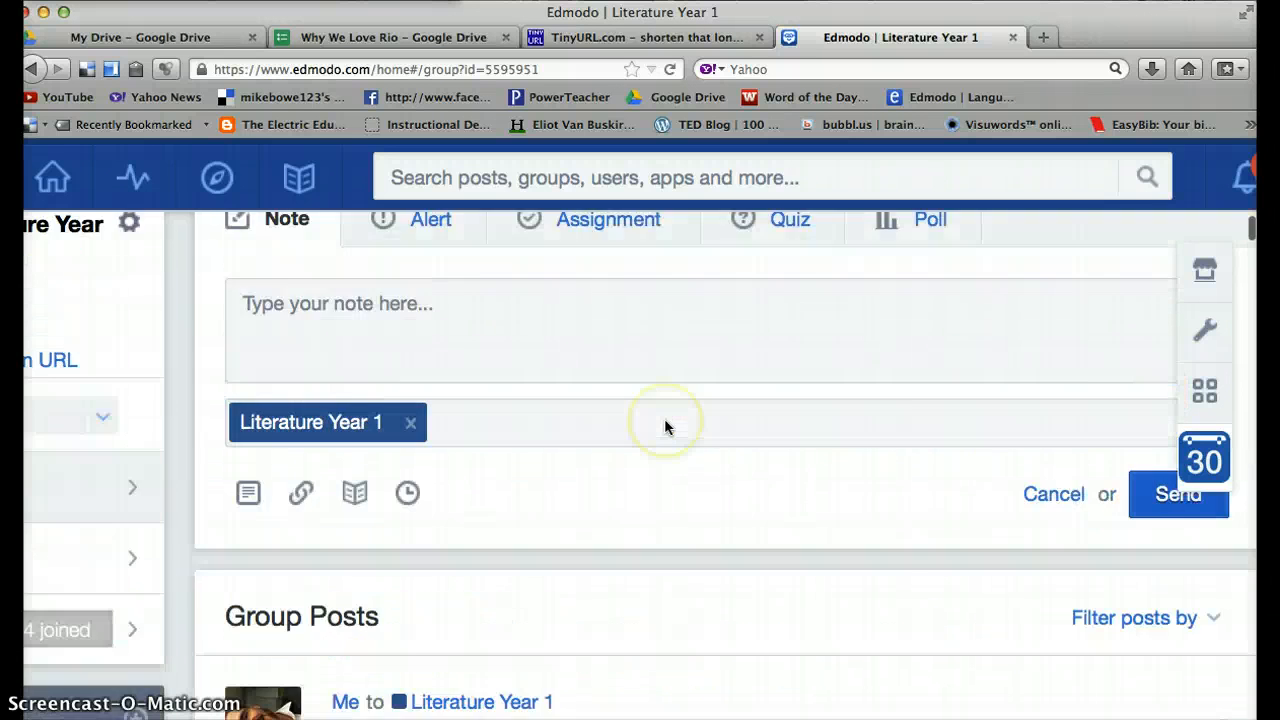
scroll(665, 420, "down", 4)
scroll(664, 428, "down", 3)
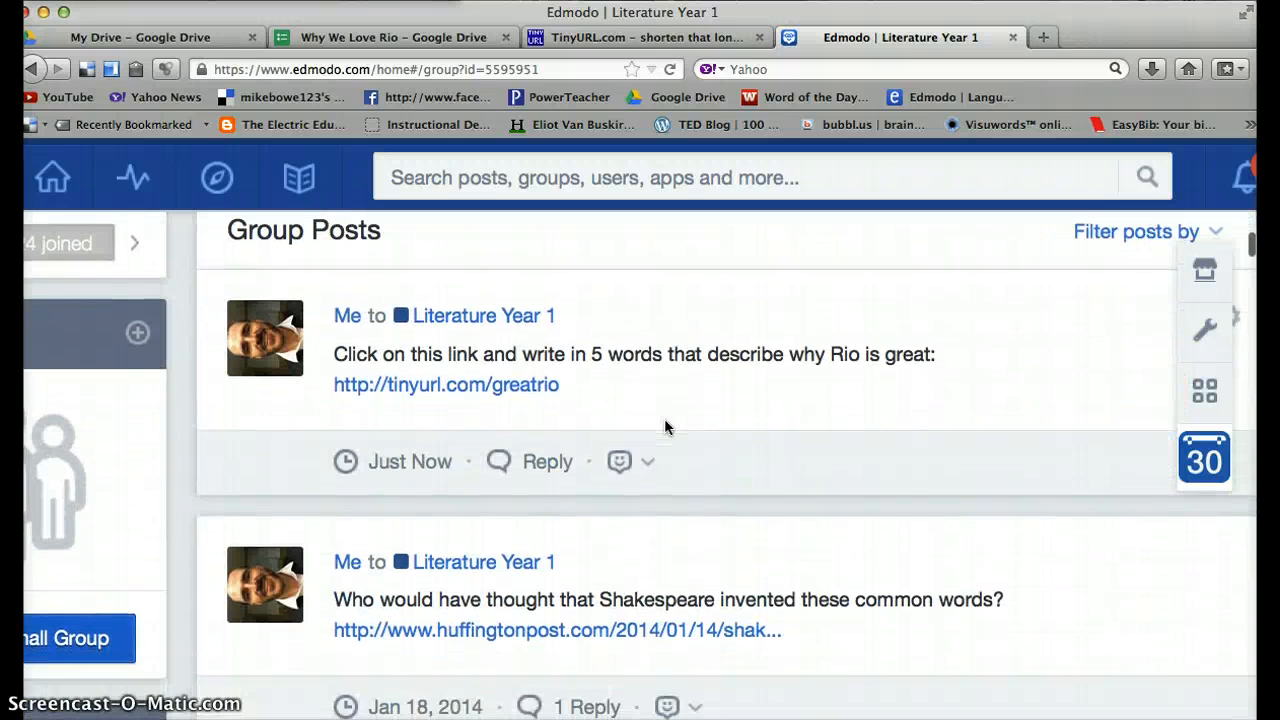
left_click(521, 386)
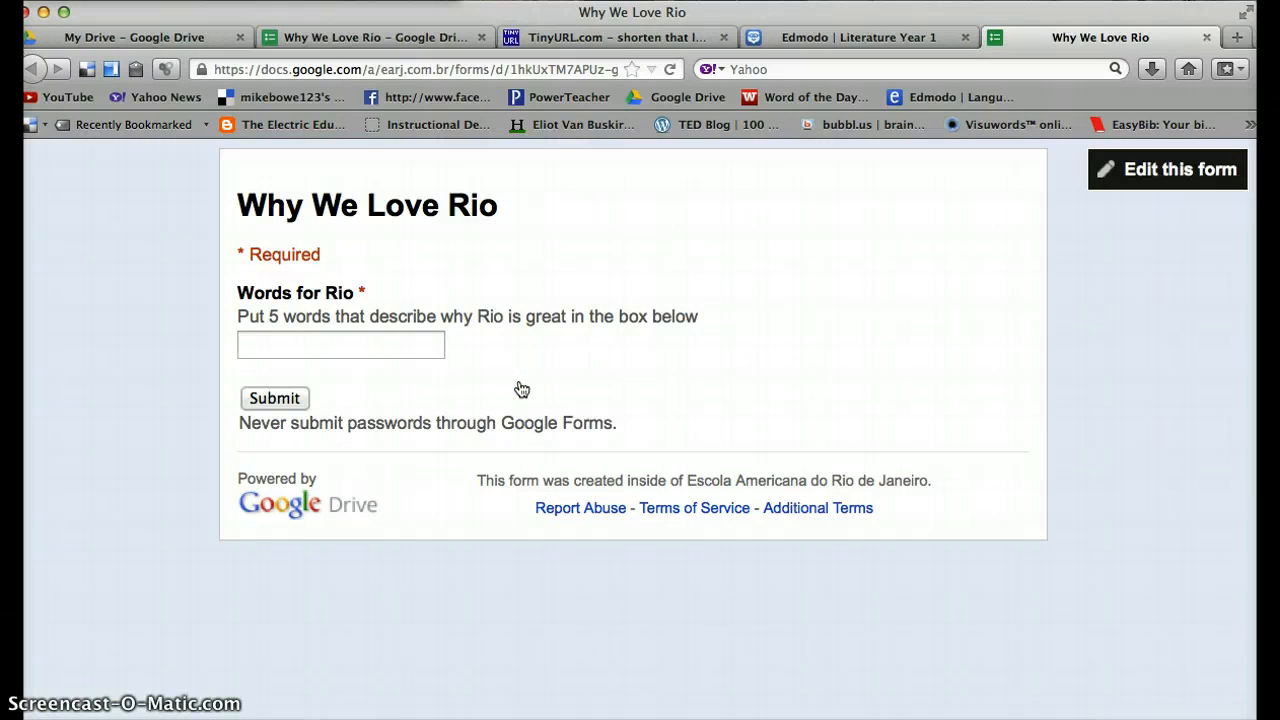
Answer the "Words for Rio" question with "beach sun jungle green juice" and submit the response.
left_click(347, 350)
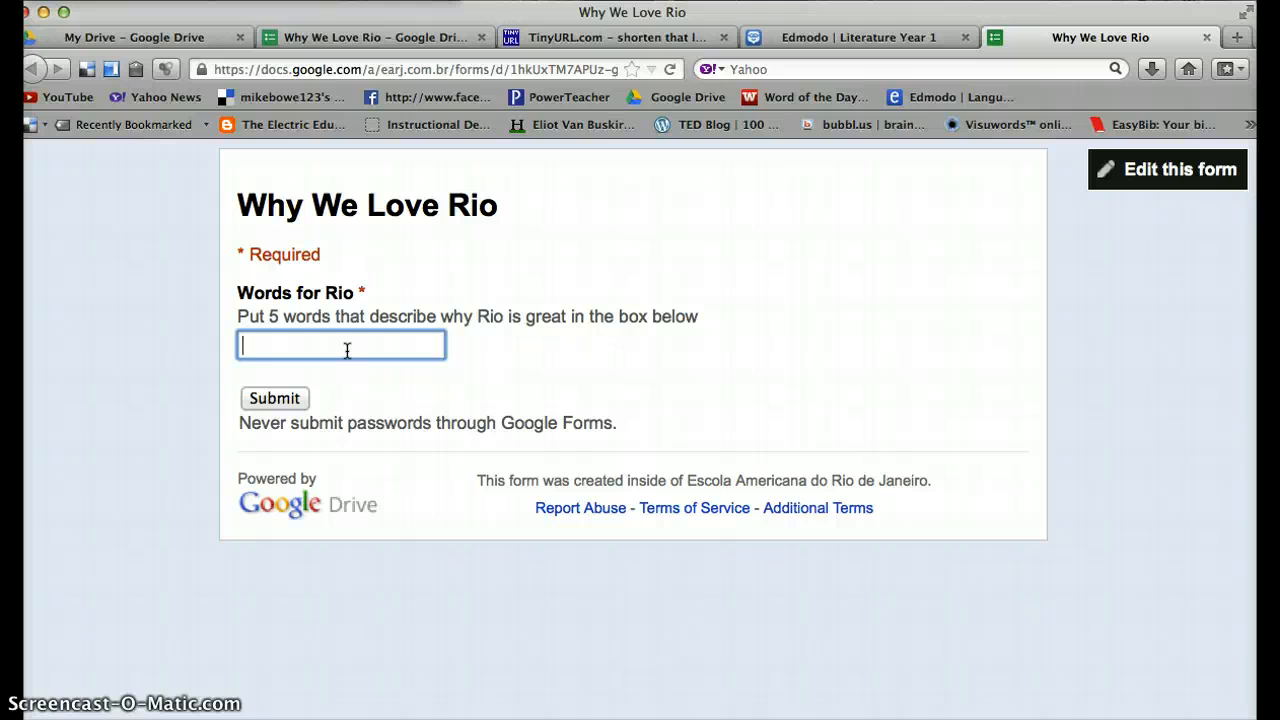
type("beach sun jungle green")
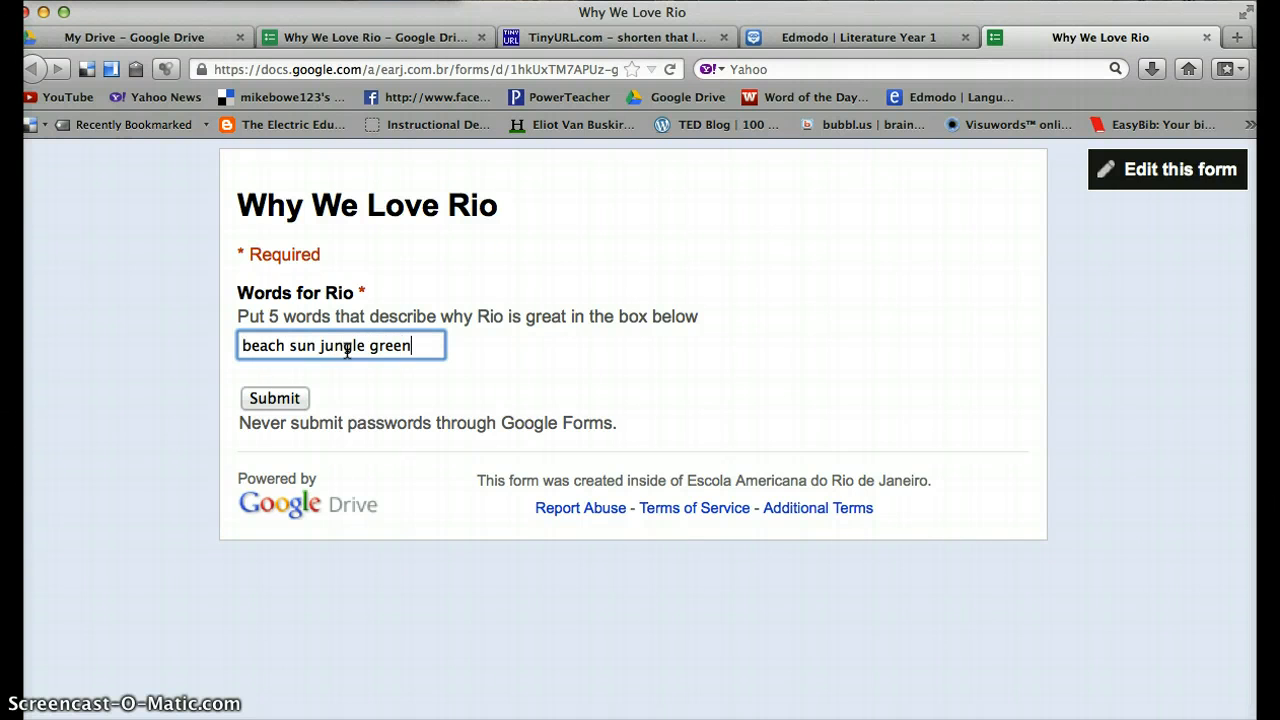
type(" juice")
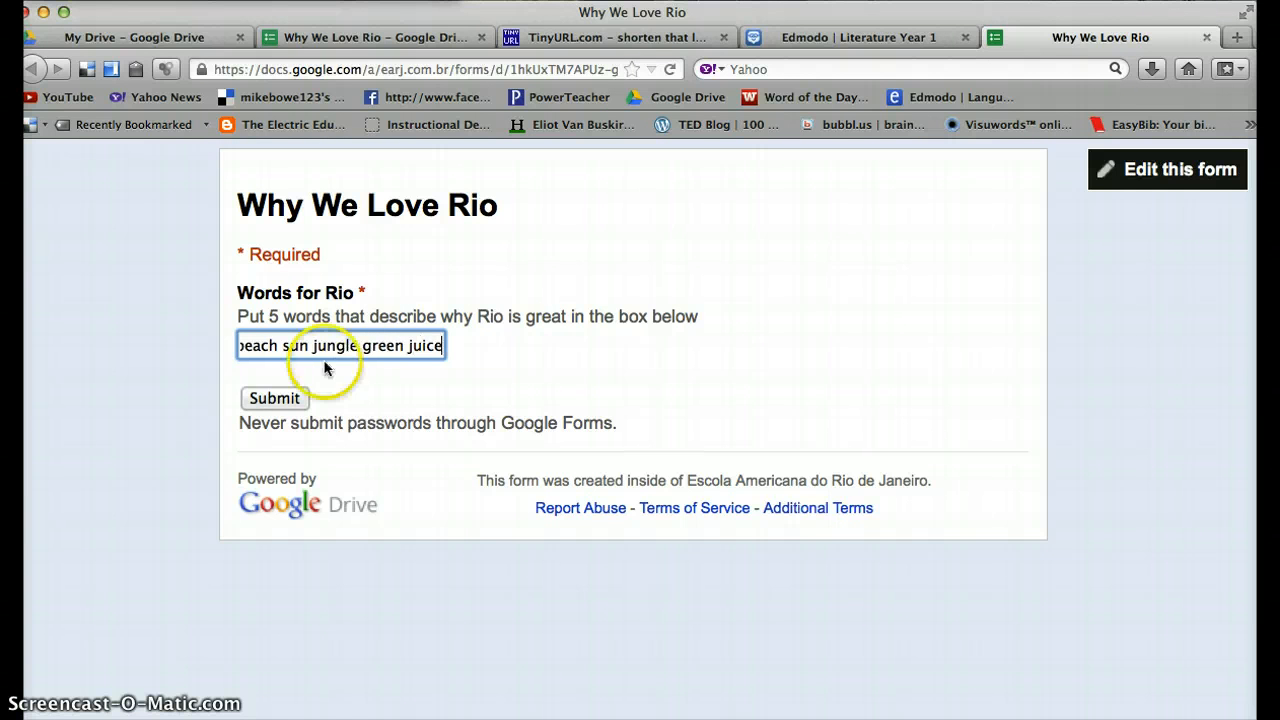
left_click(280, 399)
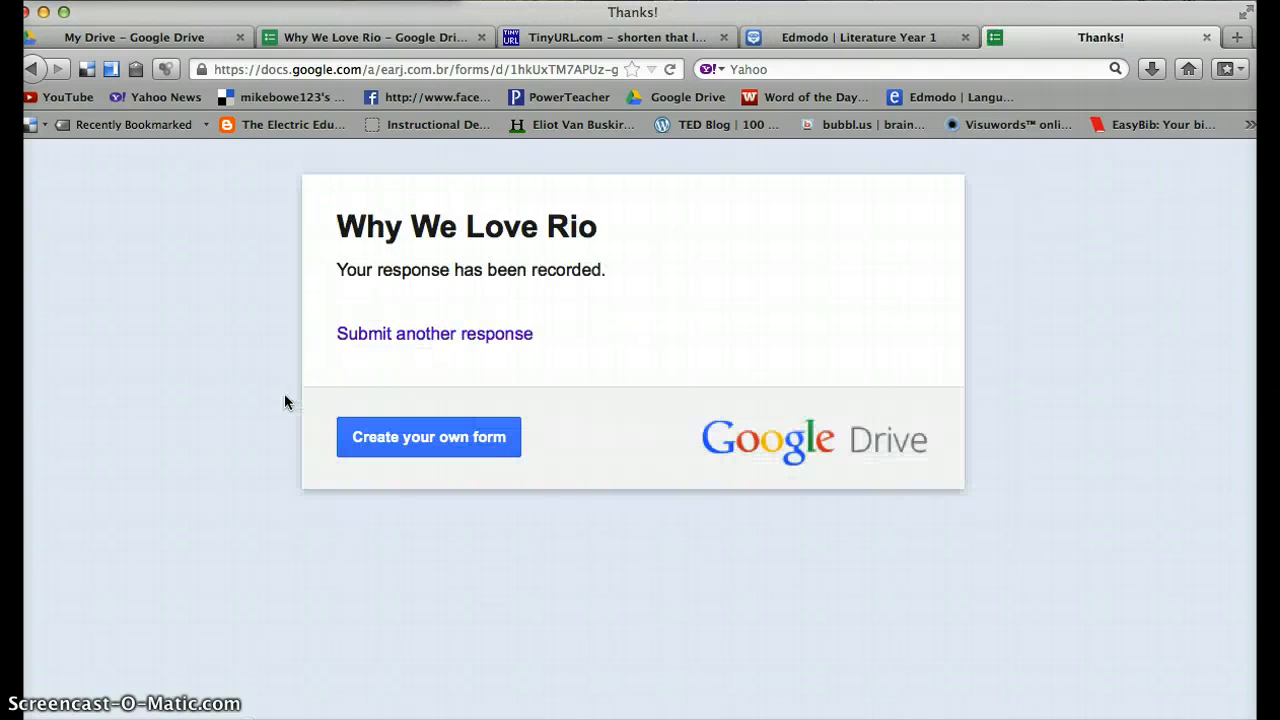
Submit another response to the form with the words "beach people friendly funny sand".
left_click(406, 333)
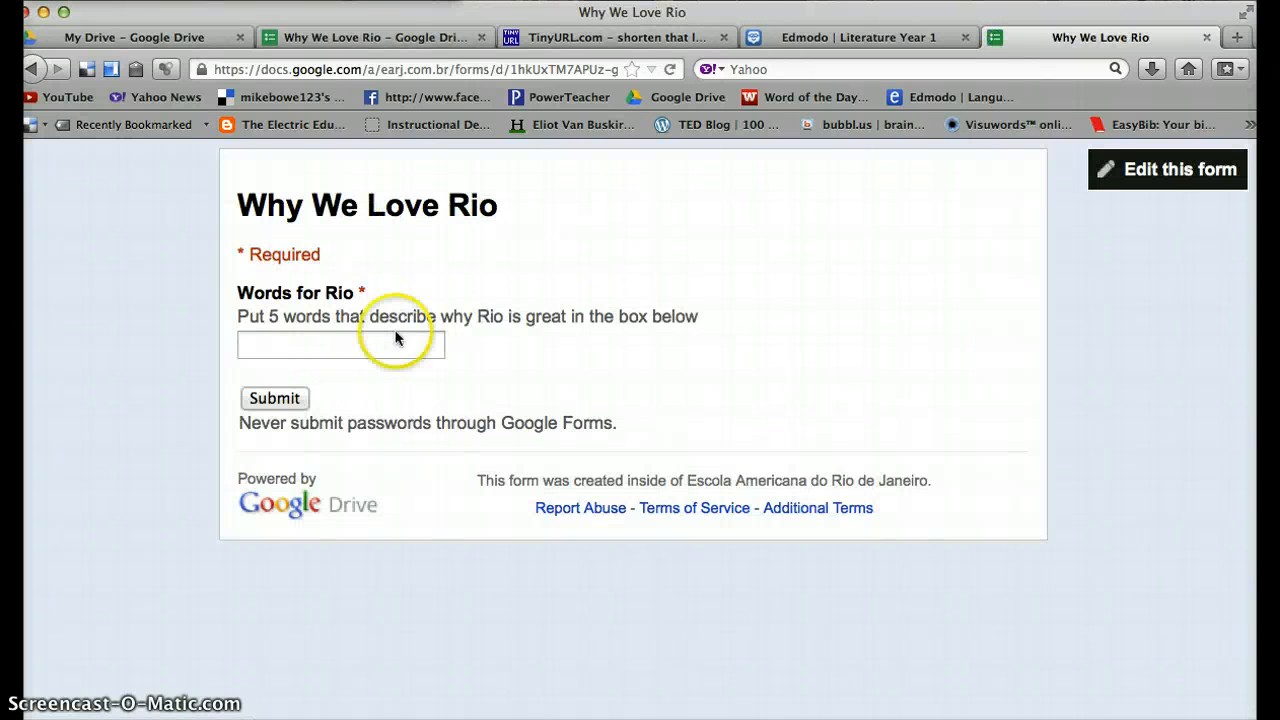
left_click(364, 340)
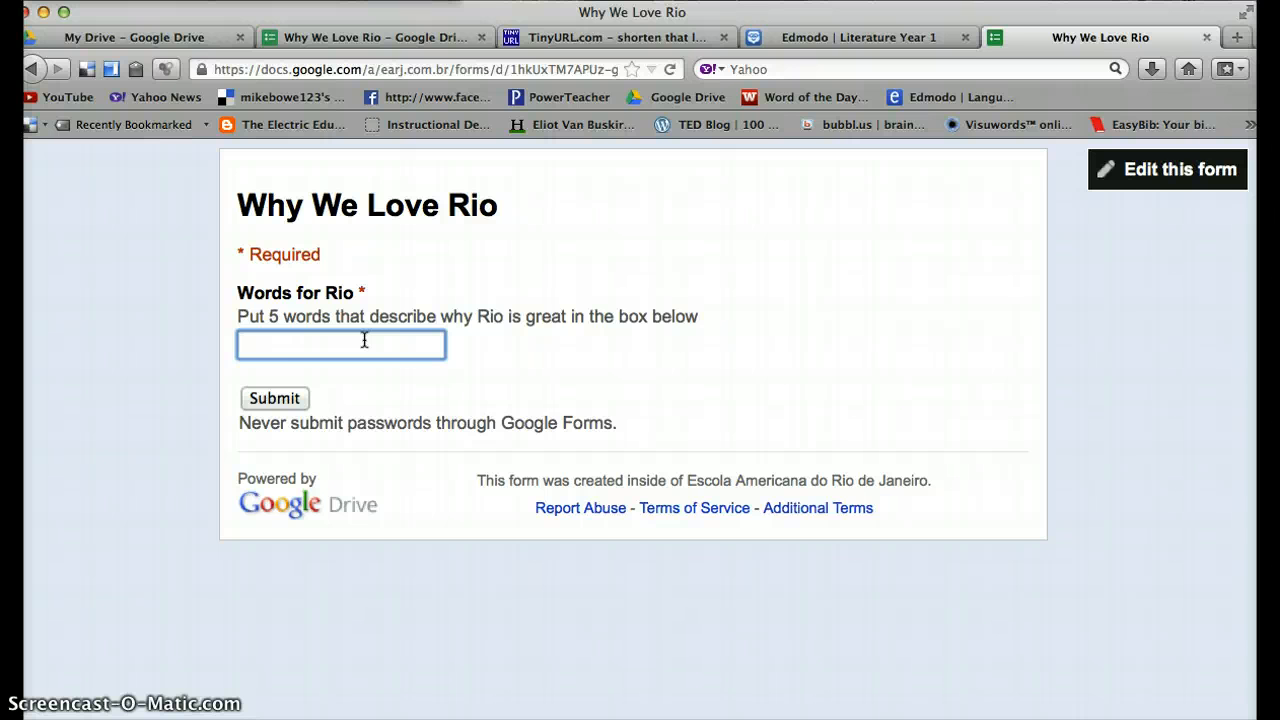
type("beach")
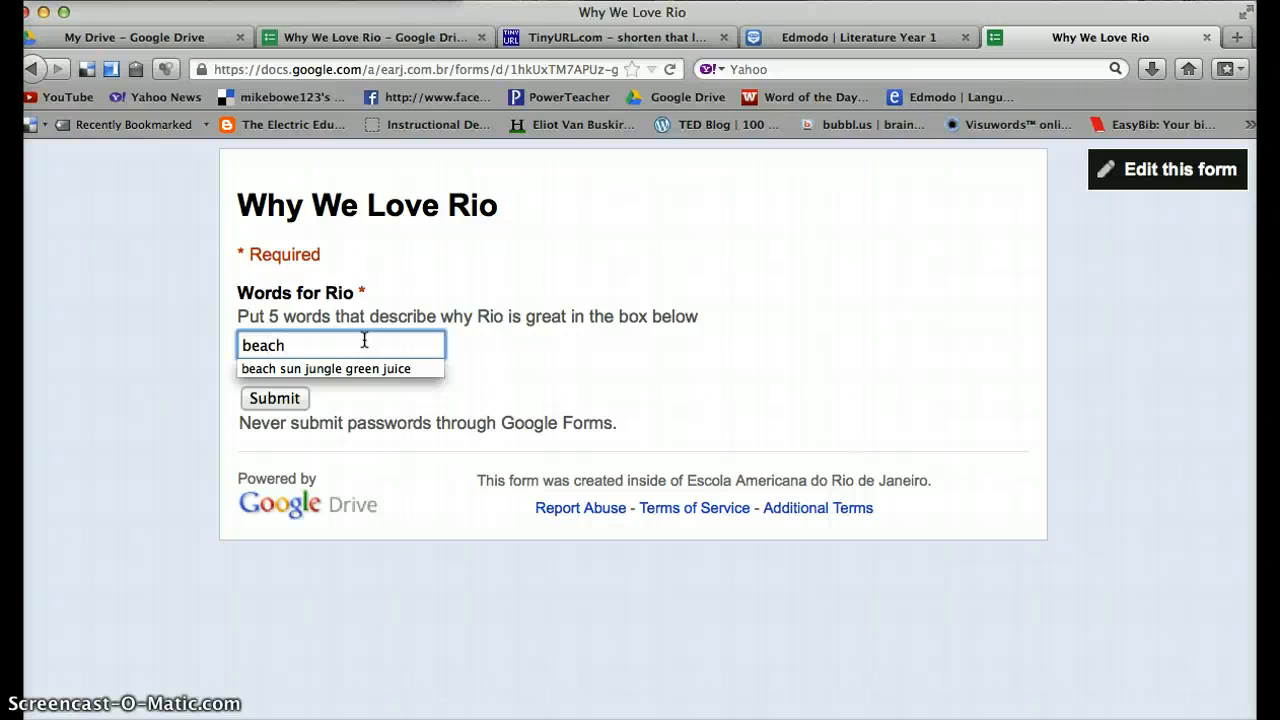
type(" people friendly")
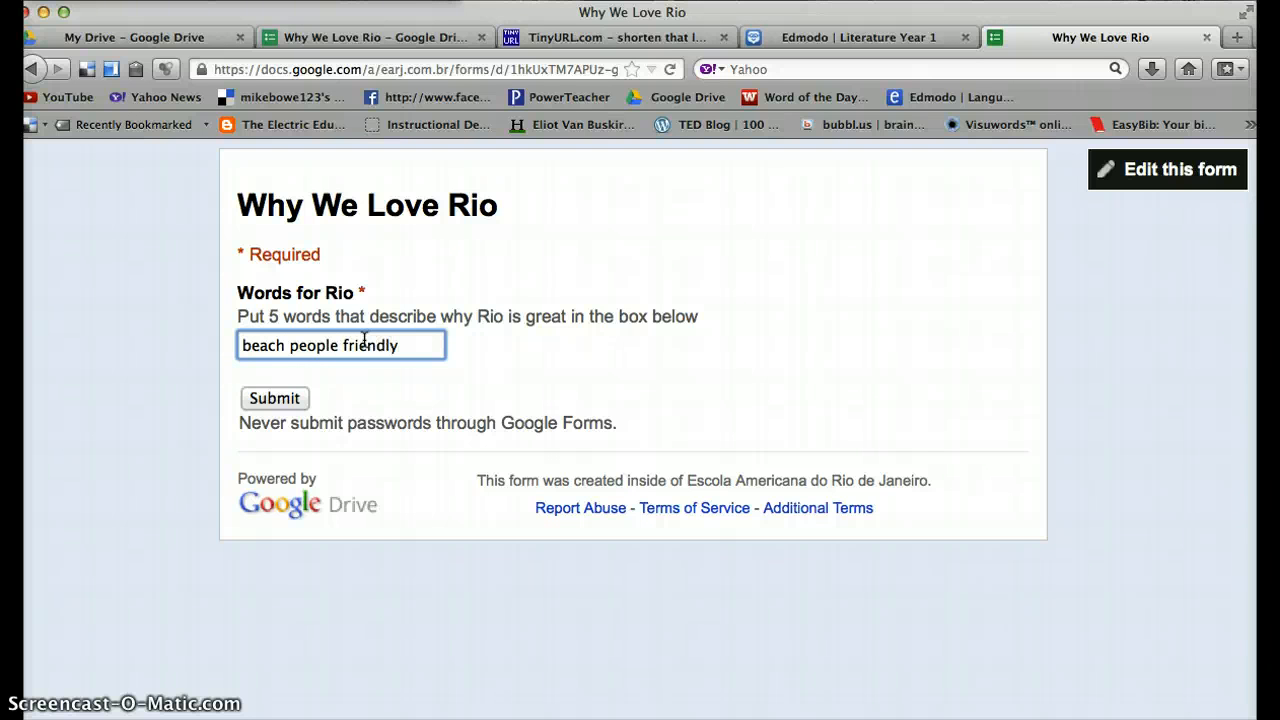
type(" funny")
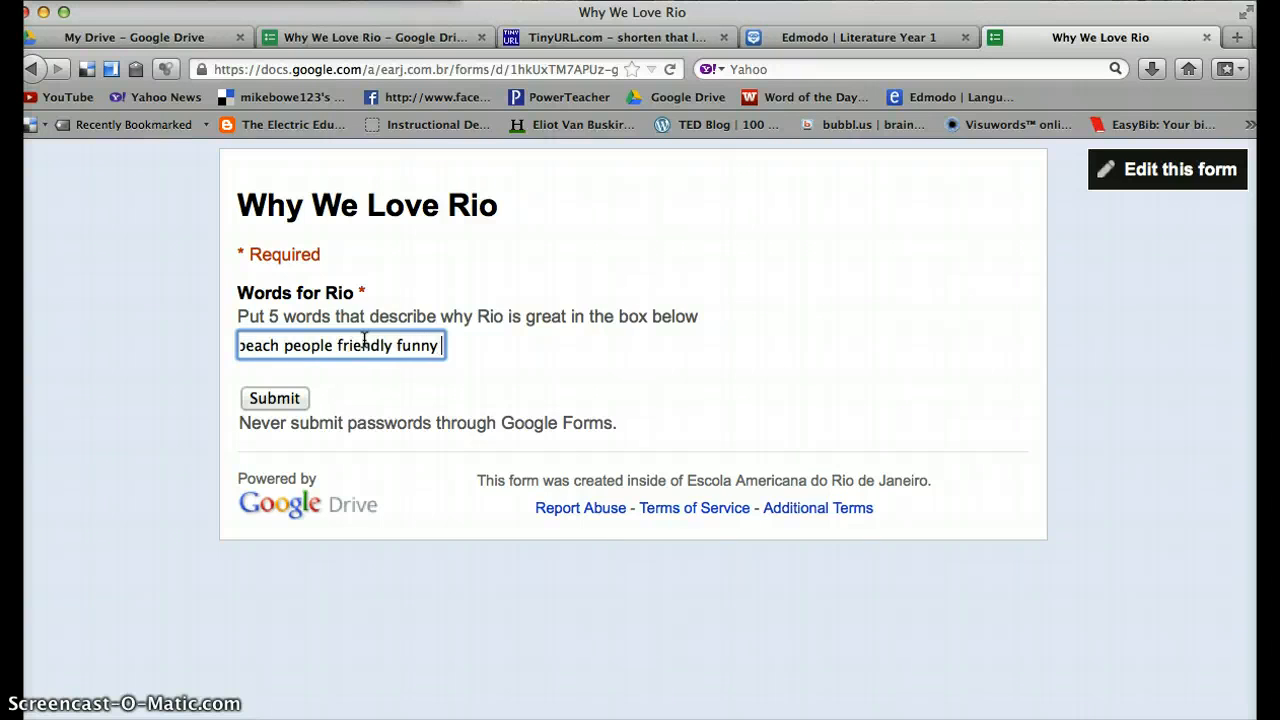
type(" sand")
left_click(285, 399)
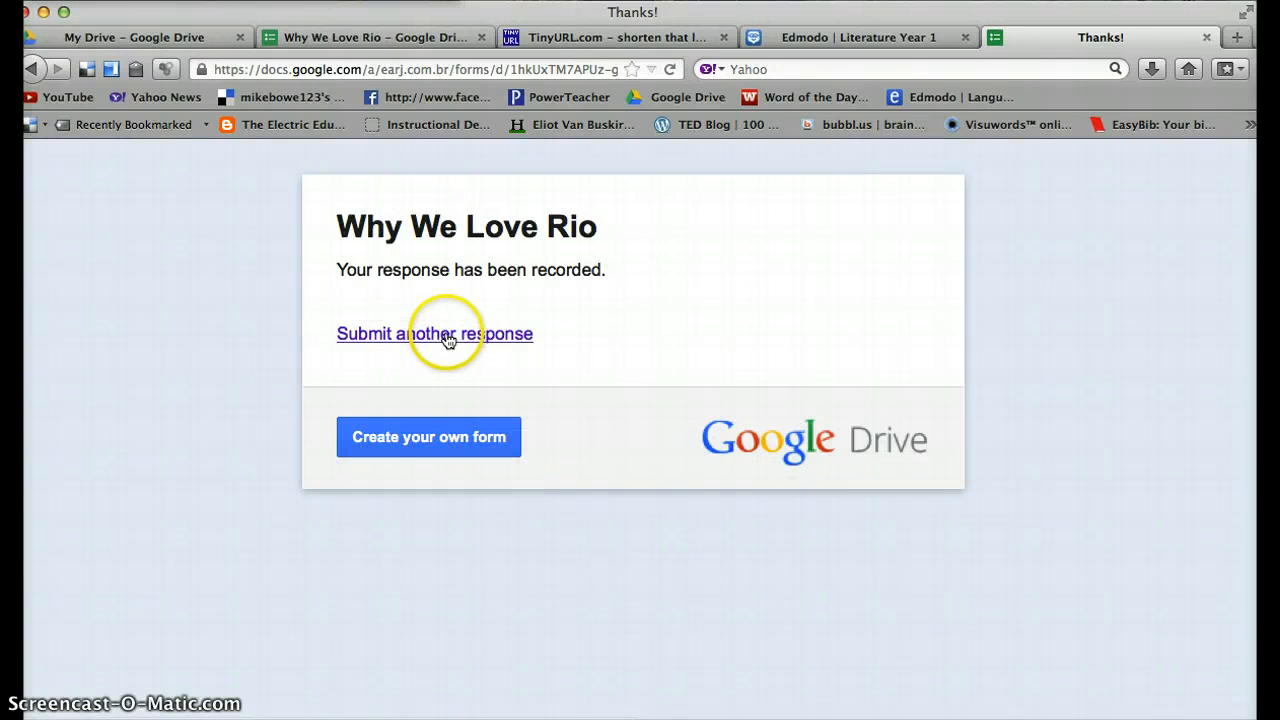
Submit a third response to the form with the words "mountains surfing beach sand sun".
left_click(334, 350)
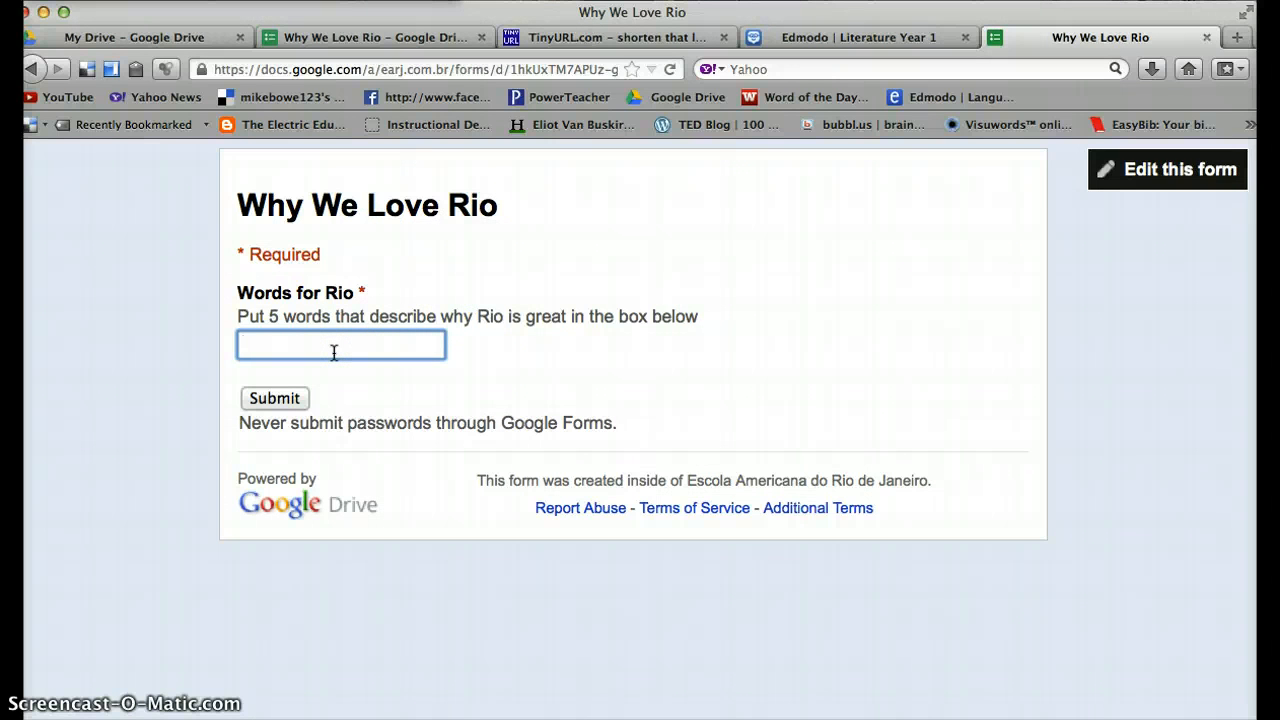
type("mountains surfing beach s")
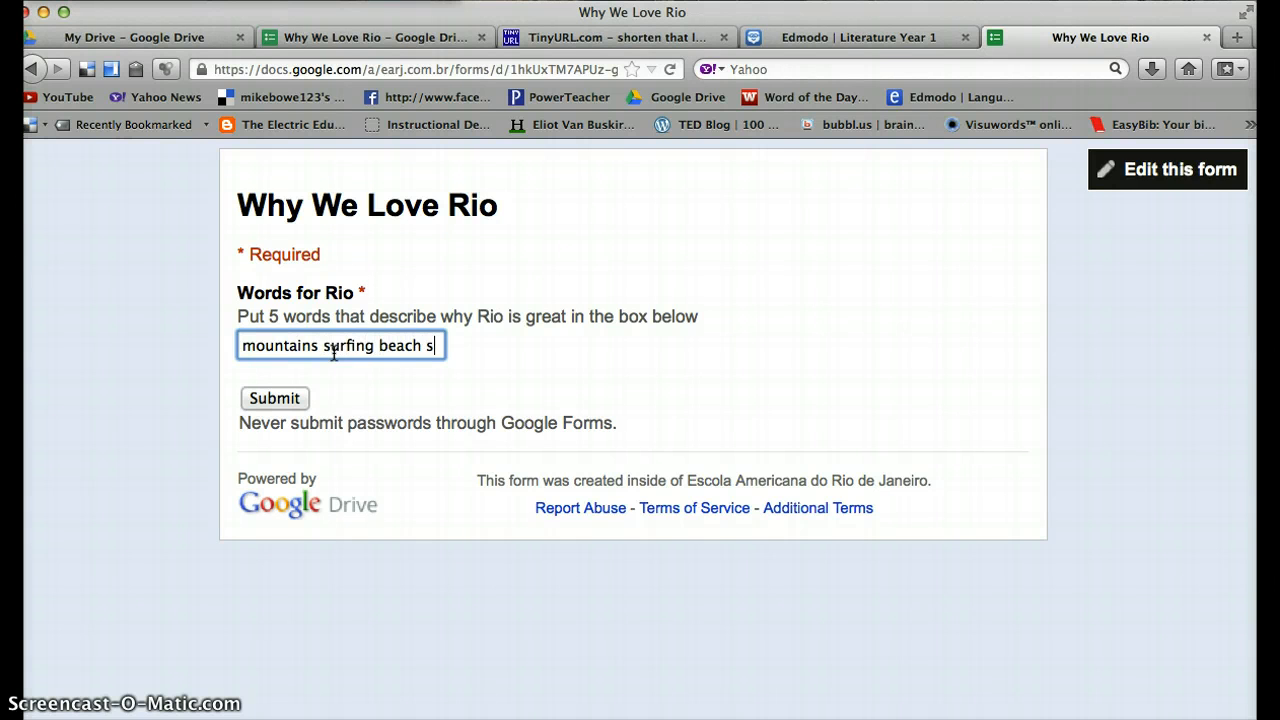
type("and sun")
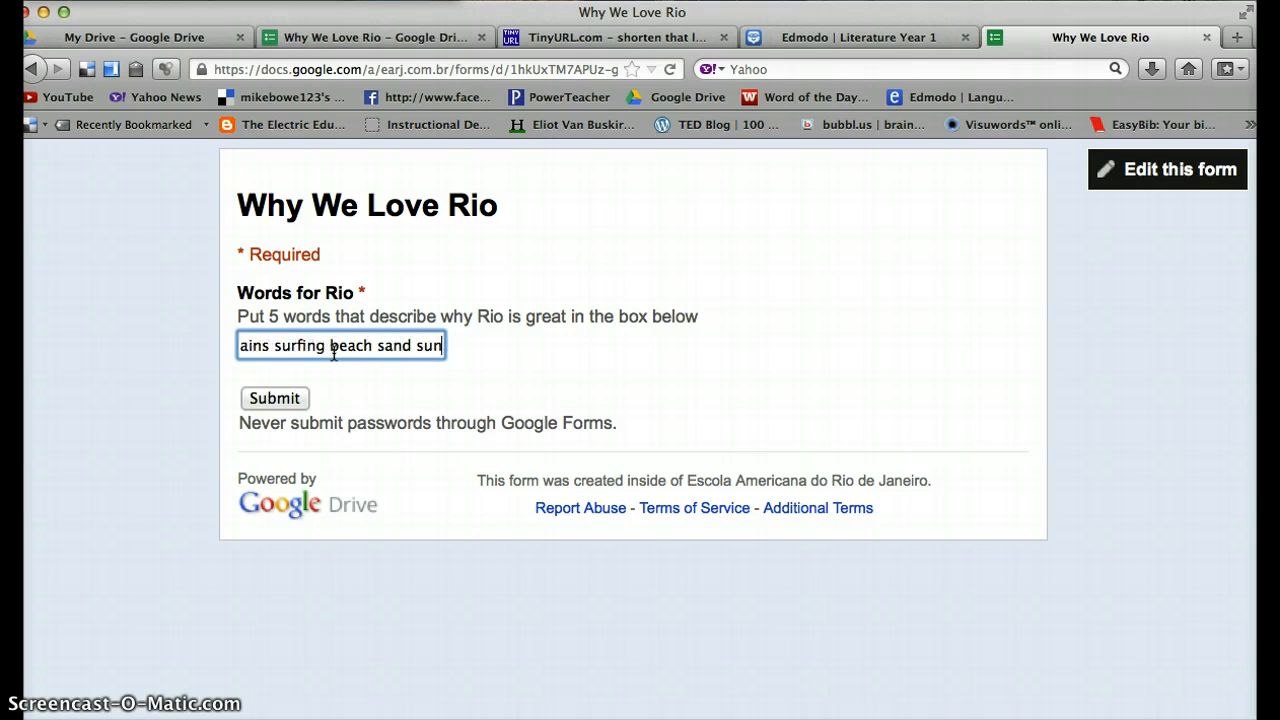
left_click(274, 398)
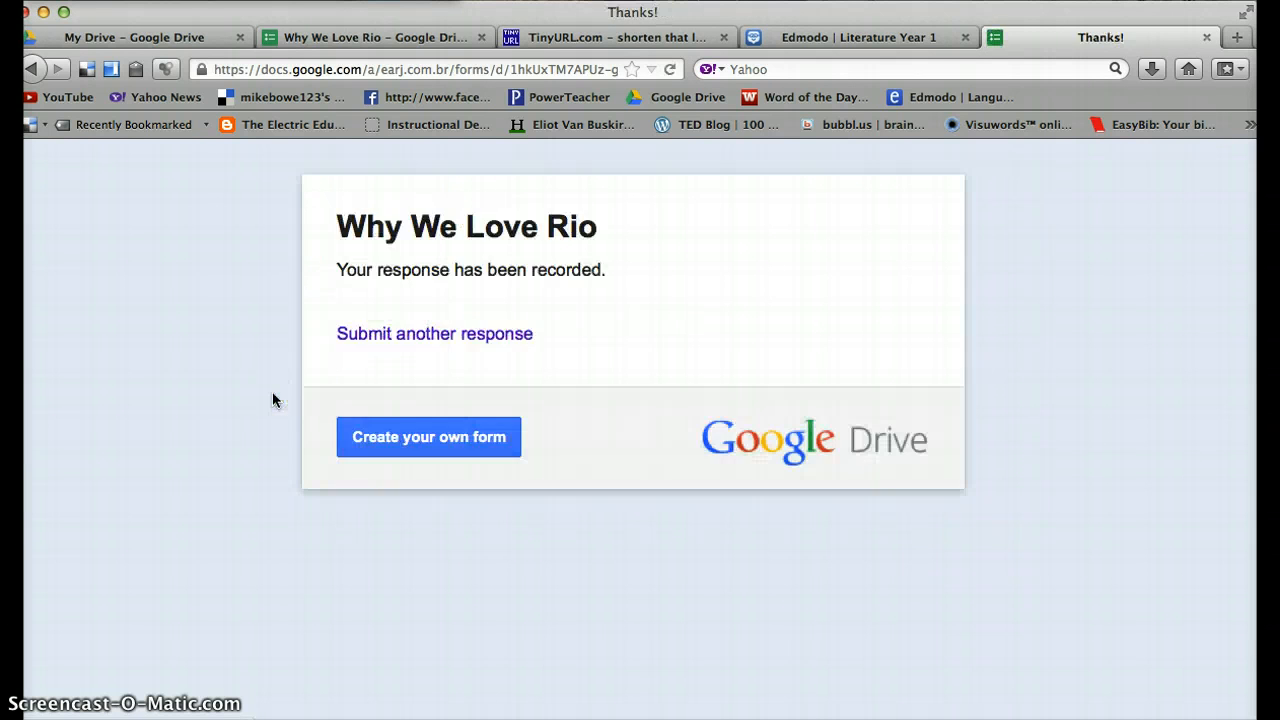
Submit a fourth response to the form with the words "happy coffee sun beach people".
left_click(400, 336)
left_click(328, 336)
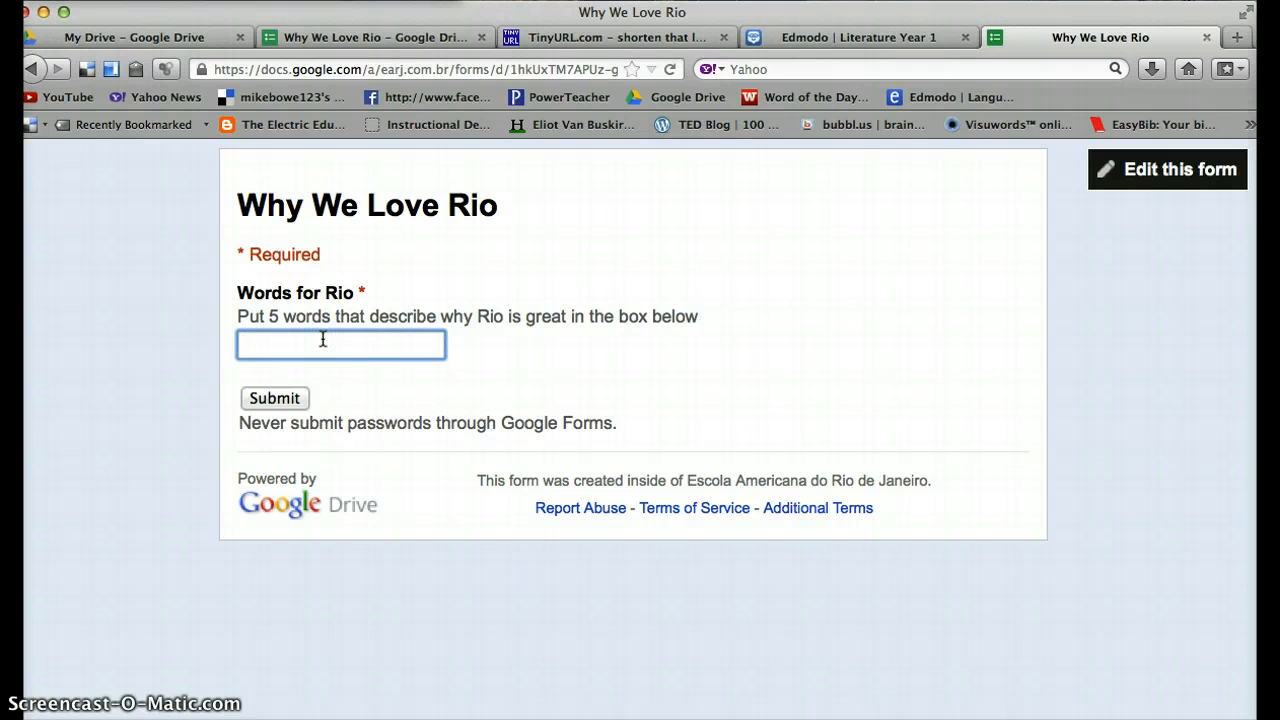
type("Ha")
key("BackSpace")
type("happy coffee sun beach")
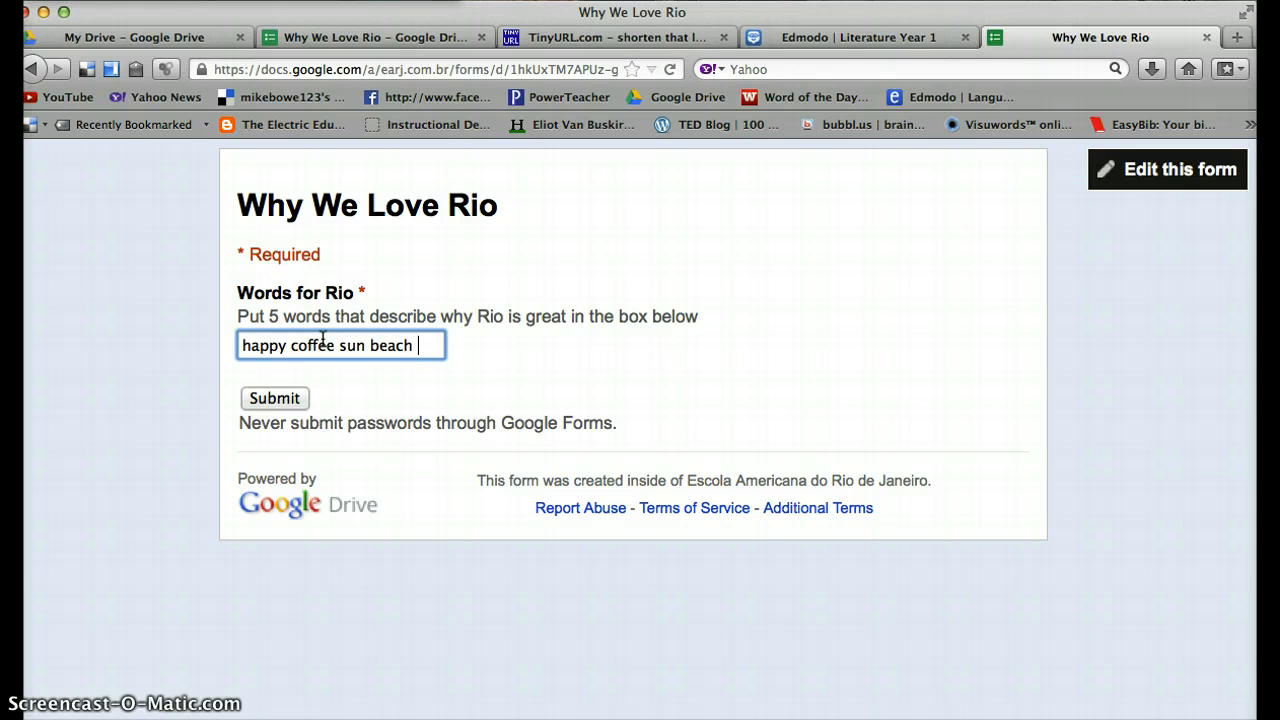
type(" people")
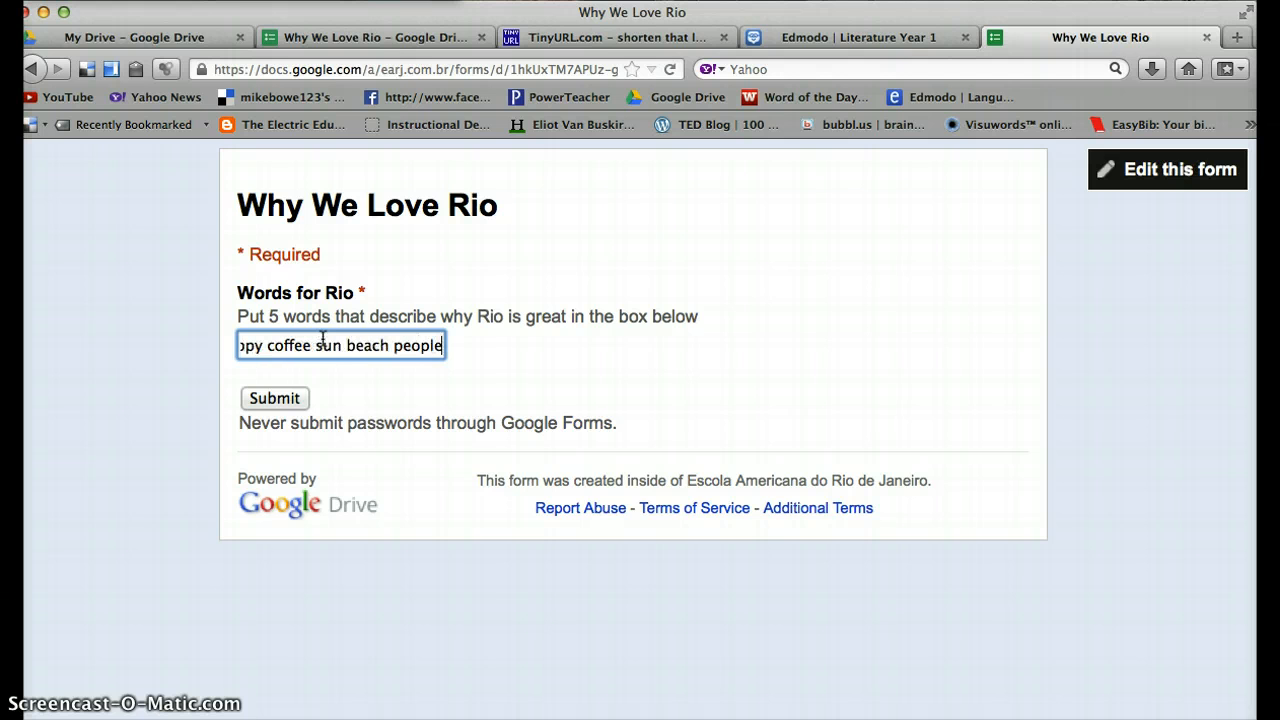
left_click(270, 397)
left_click(278, 397)
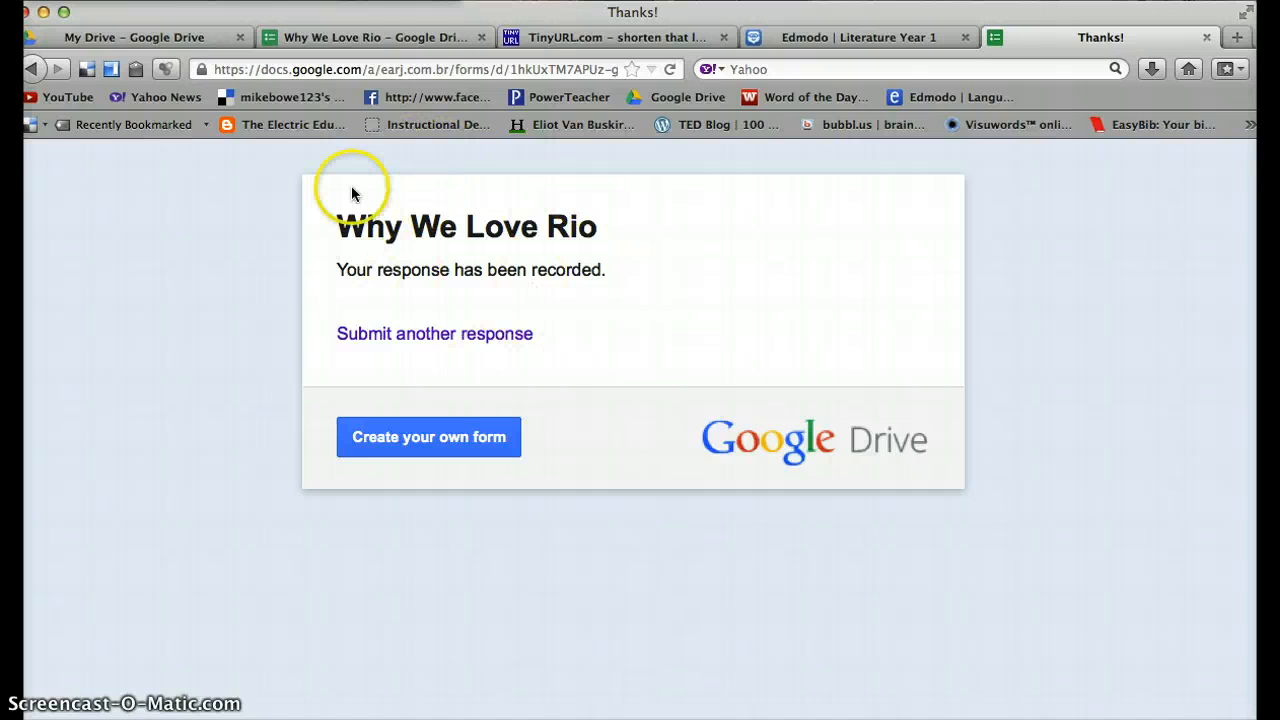
Close the form's sharing dialog, open its responses spreadsheet, and copy all the answers under "Words for Rio" (B2:B5).
left_click(416, 39)
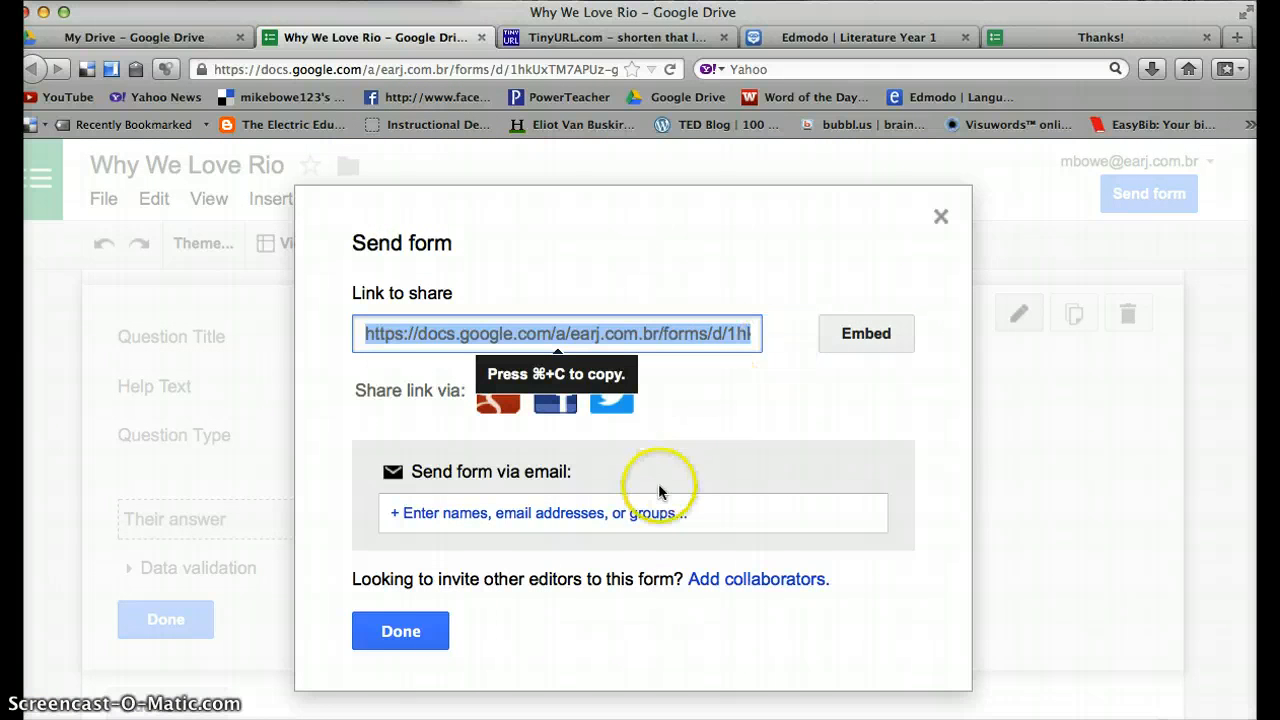
left_click(393, 634)
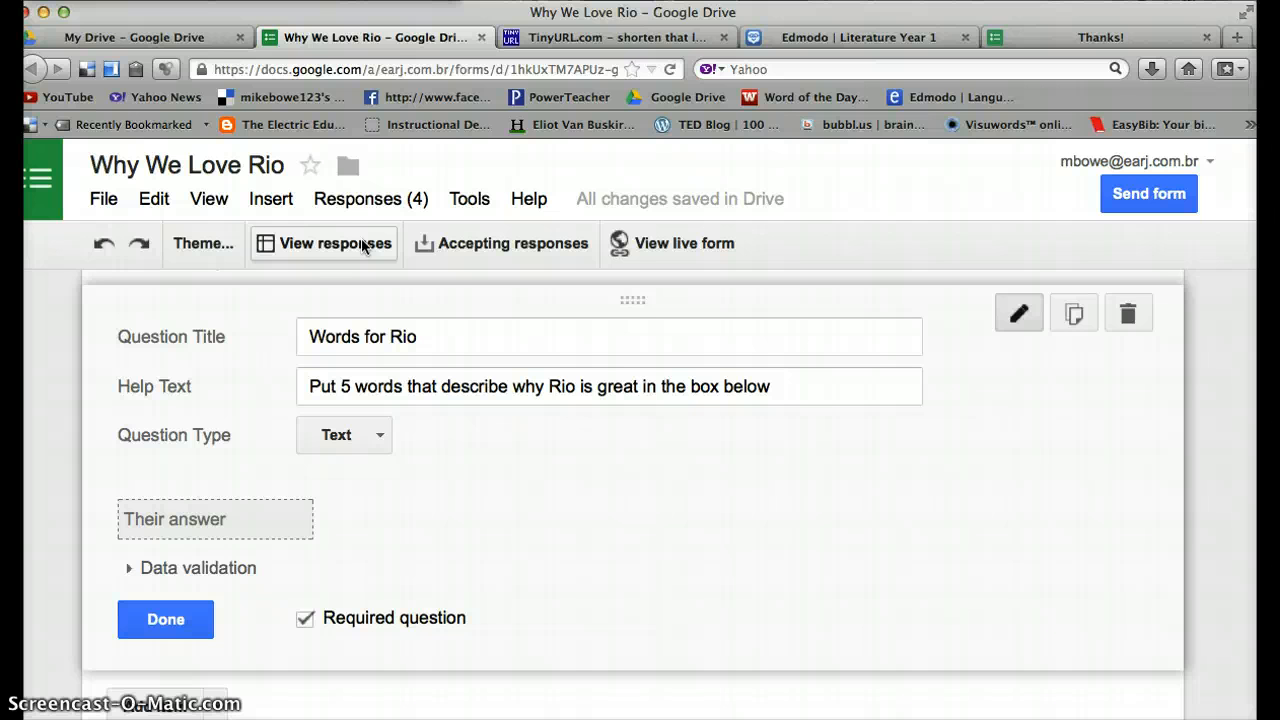
left_click(307, 245)
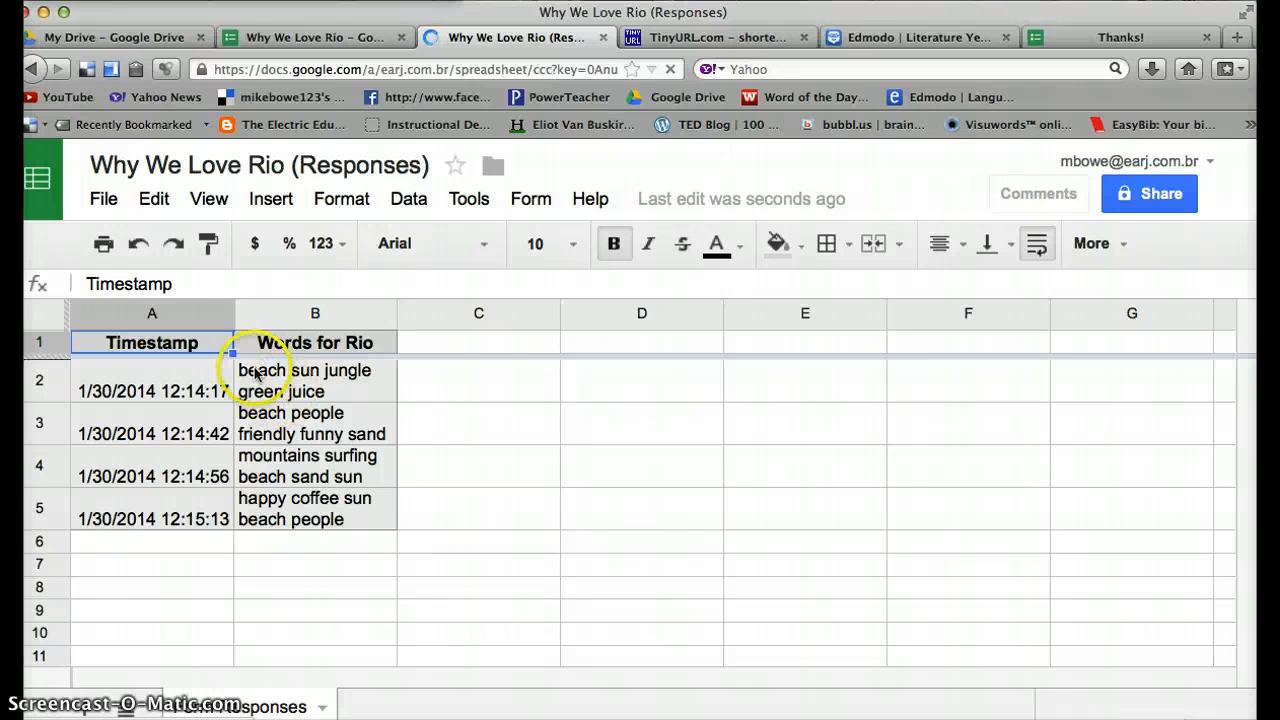
left_click_drag(250, 368, 362, 514)
key("super+c")
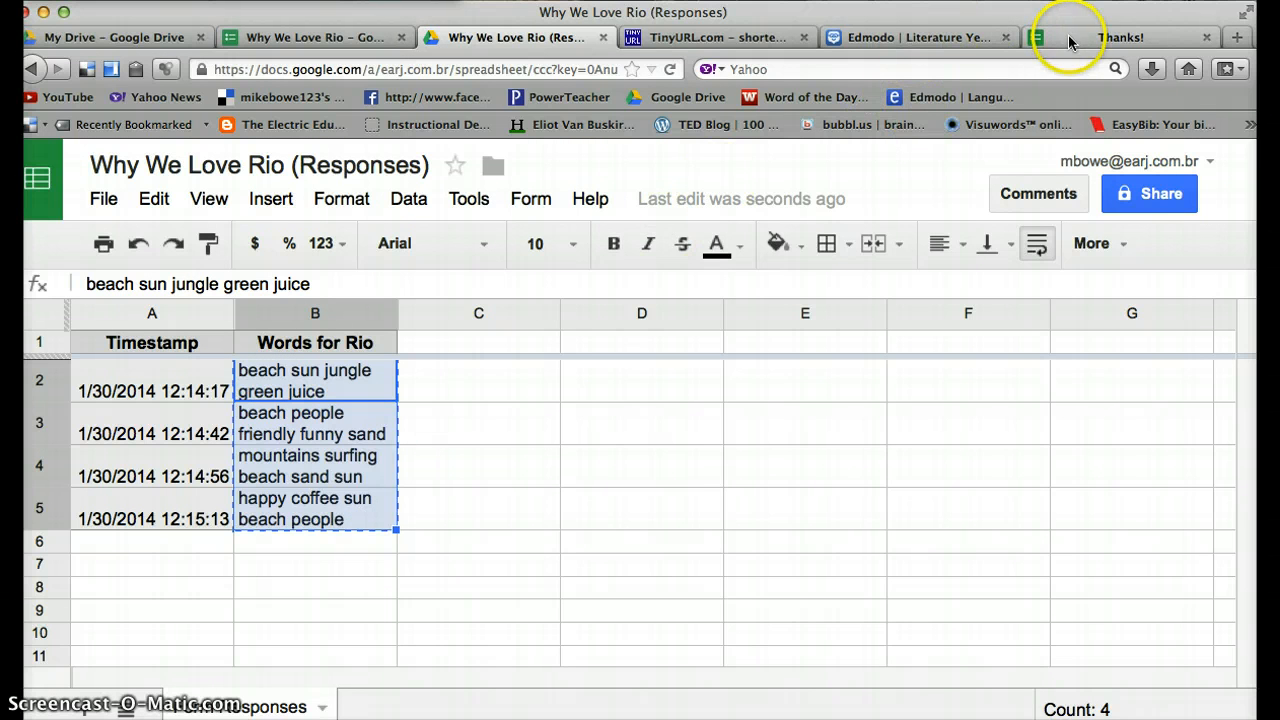
Open wordle.net in a new browser tab and go to its page for creating a word cloud.
left_click(1237, 37)
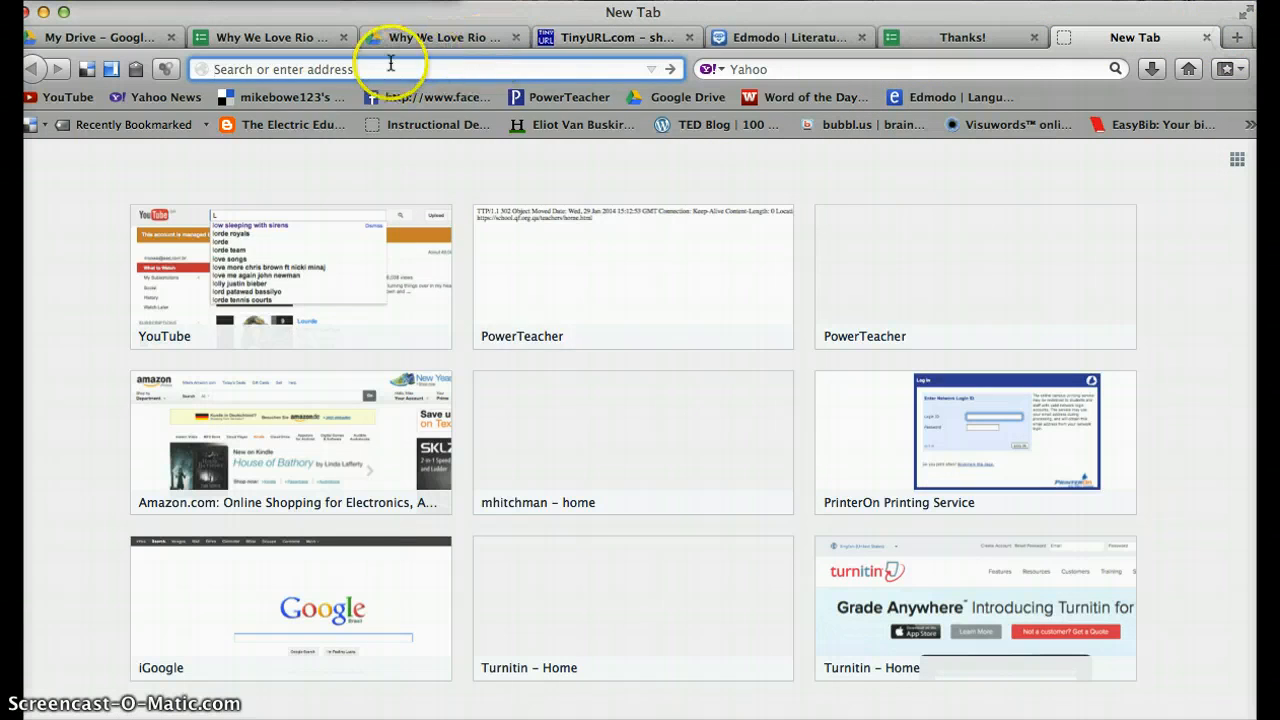
type("wordle.net/")
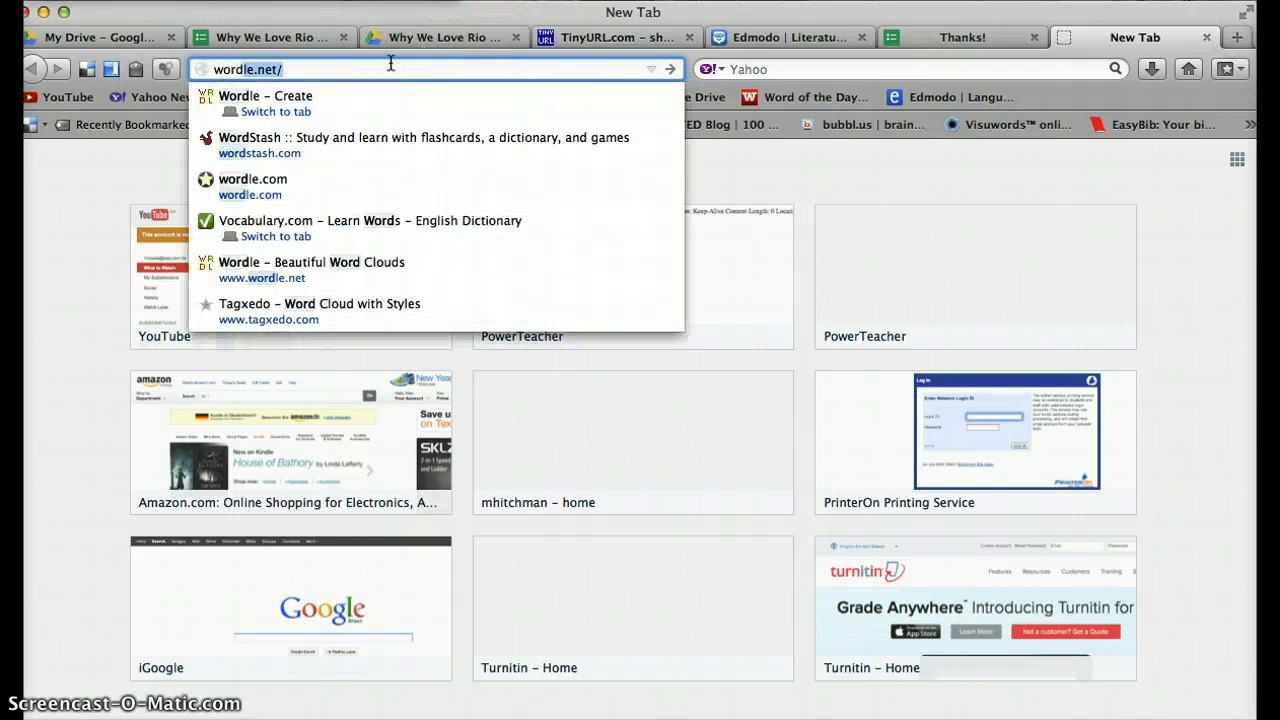
key("Return")
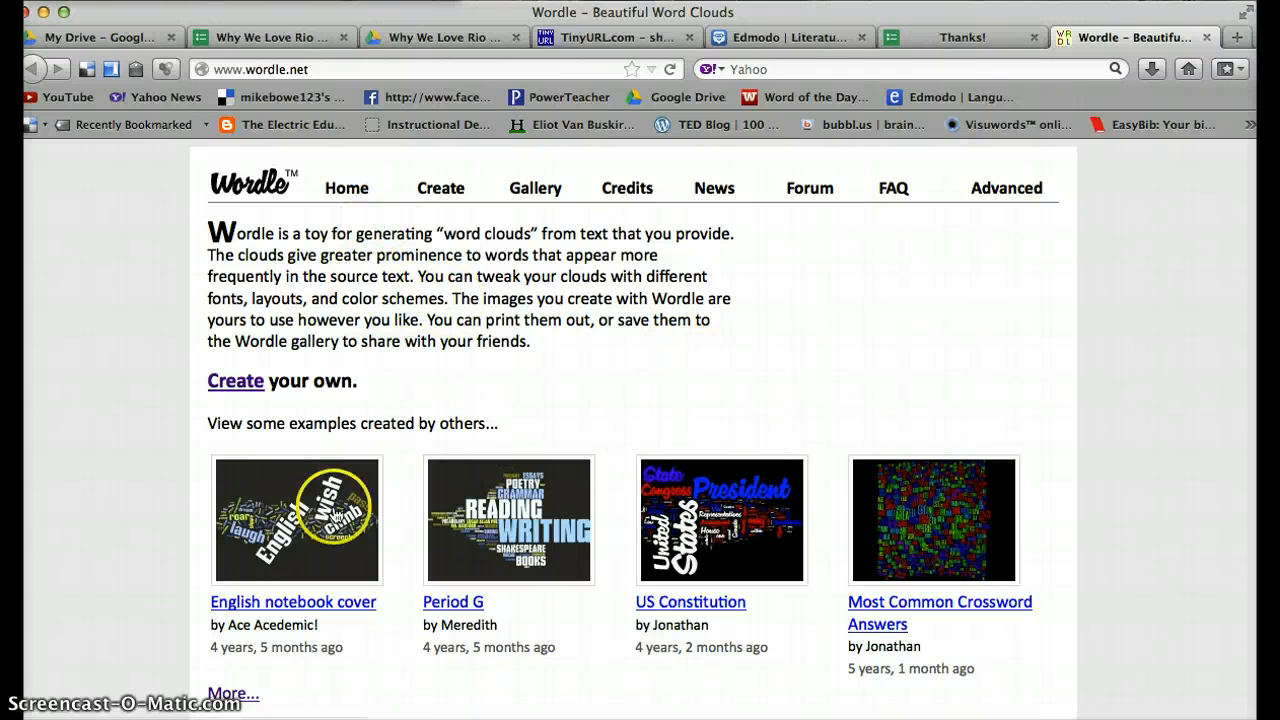
left_click(441, 190)
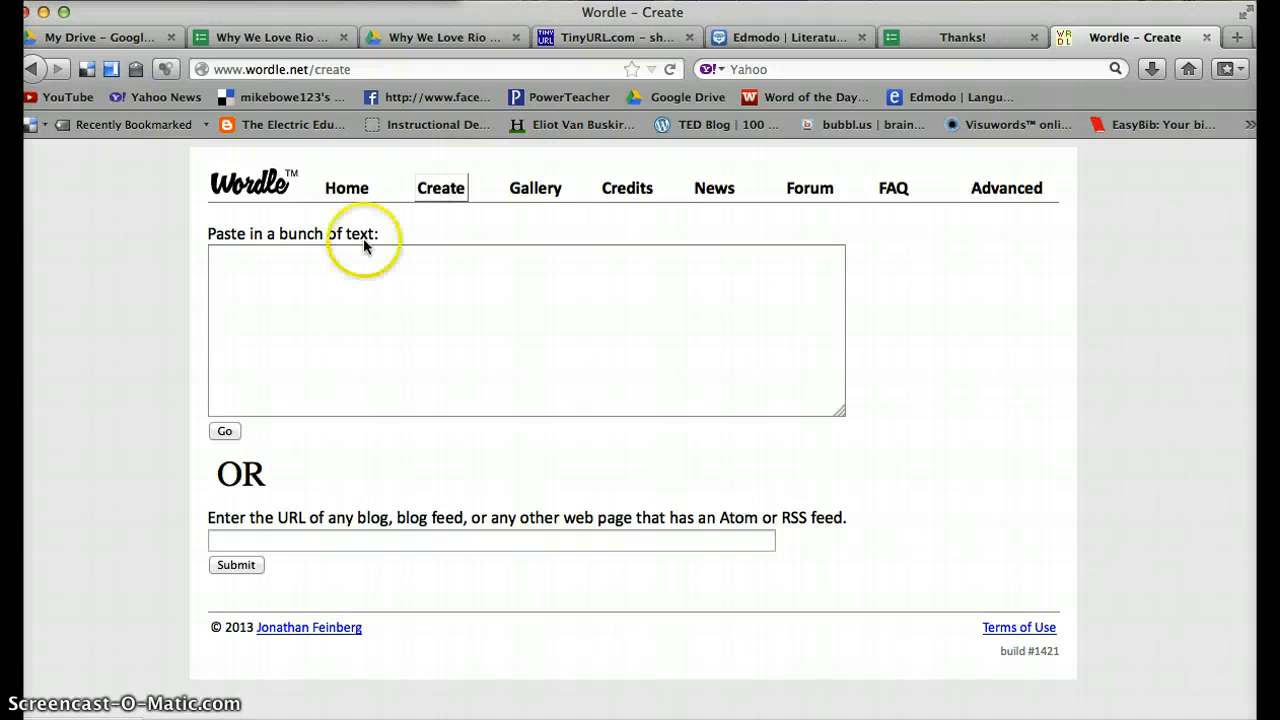
Paste the copied responses as the source text and generate the word cloud, allowing the Wordle Java application to run.
left_click(269, 287)
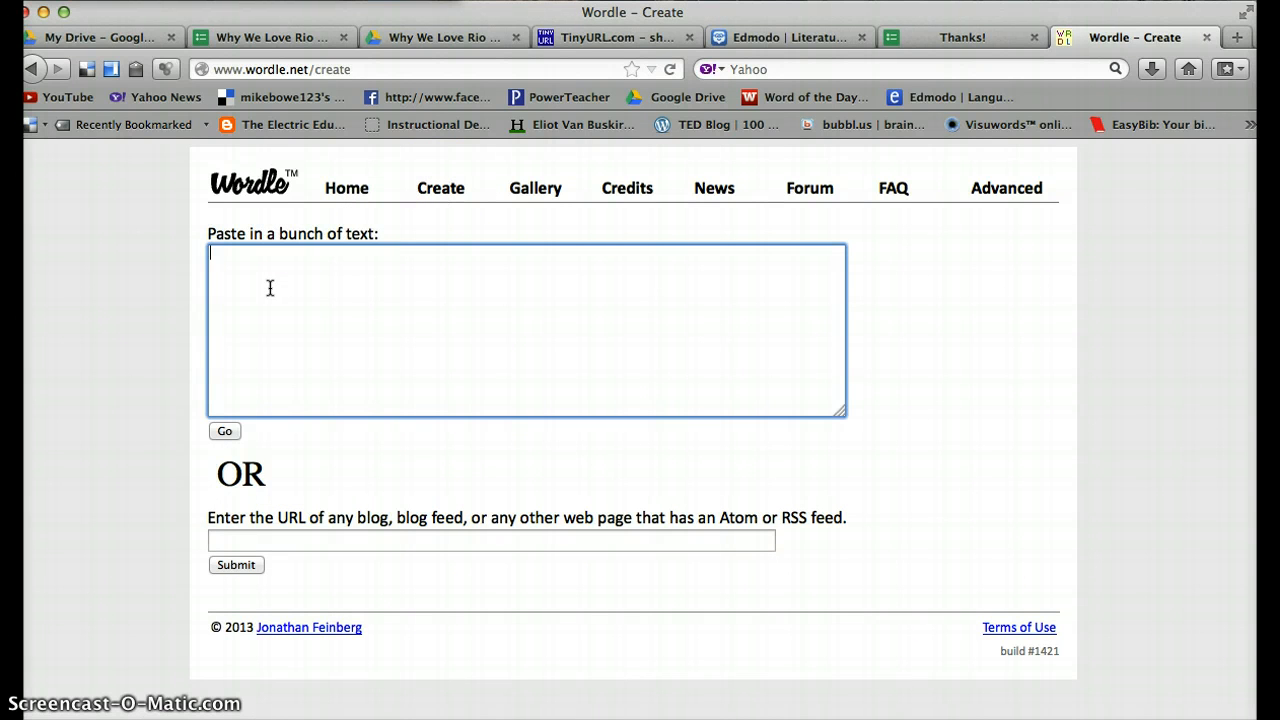
key("super+v")
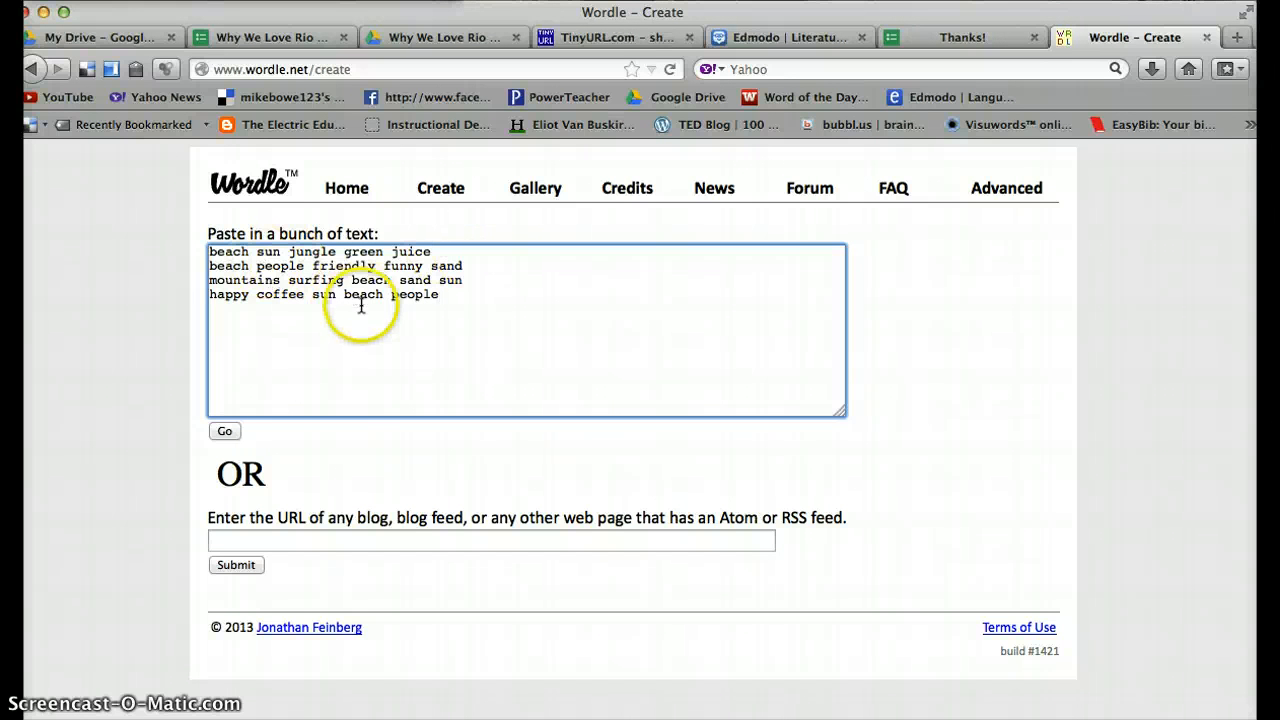
left_click(225, 431)
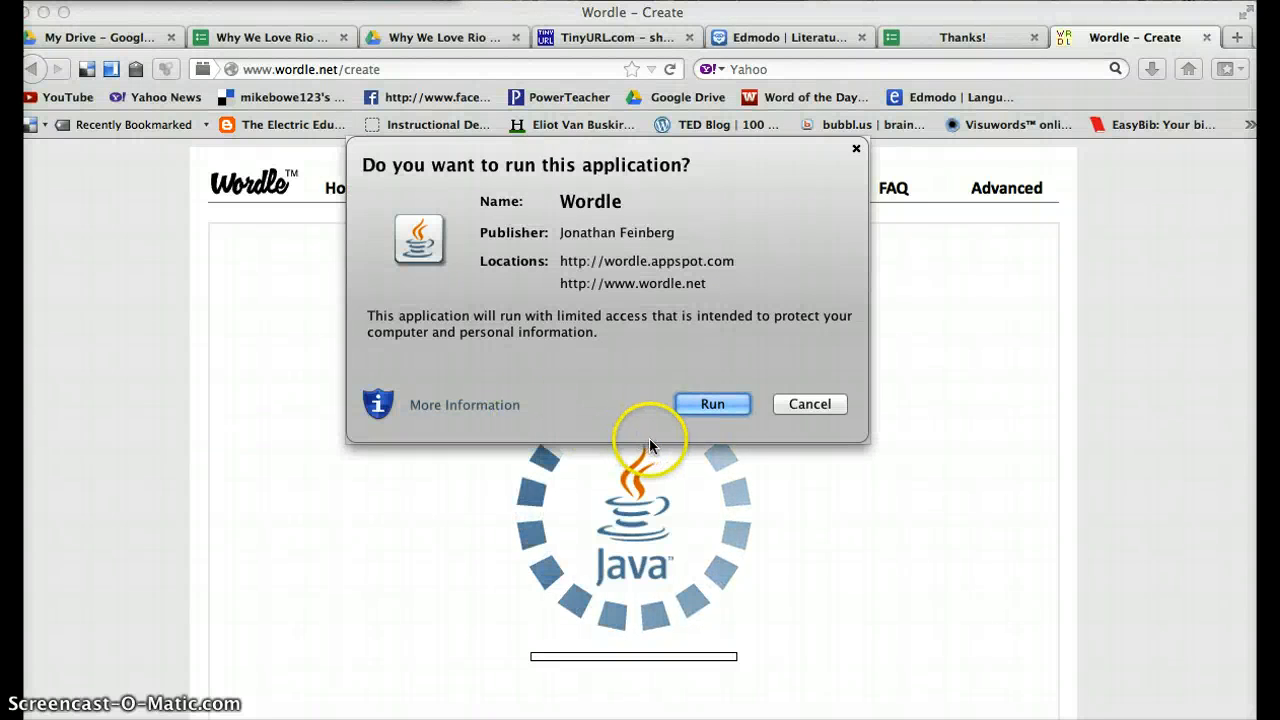
left_click(712, 404)
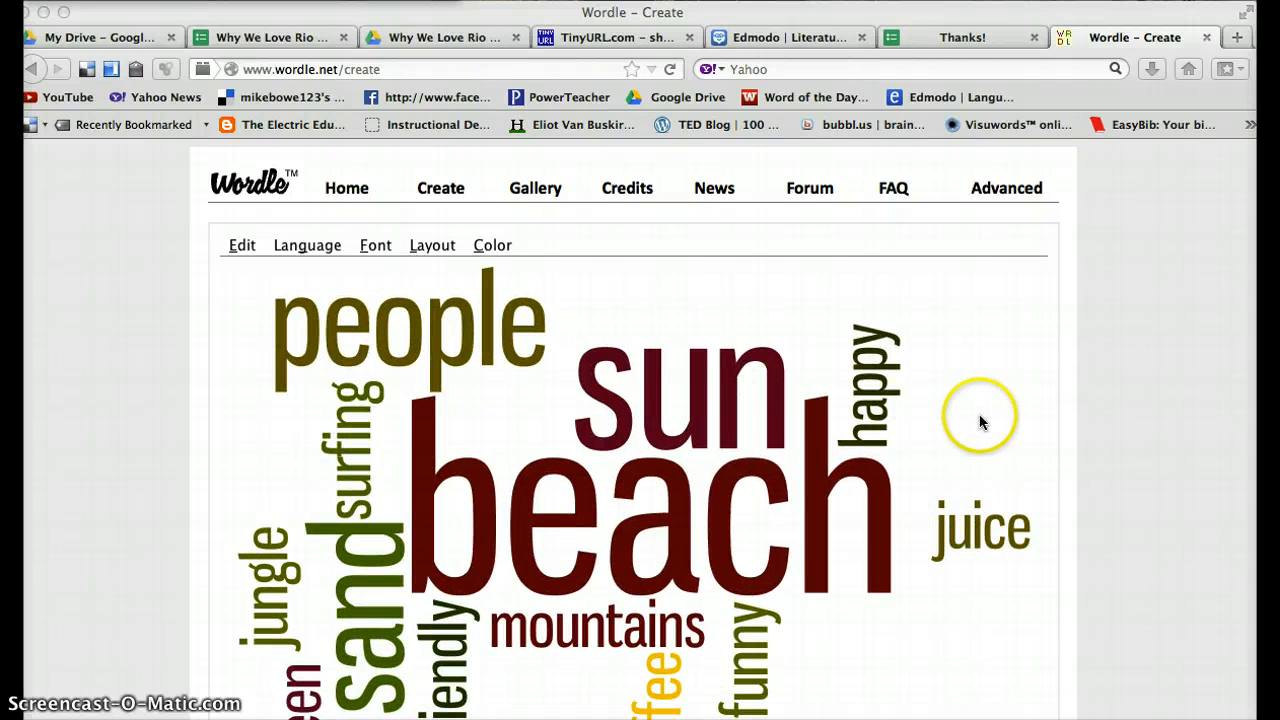
Bring the whole word cloud into view and mark out a screenshot area around it.
scroll(1121, 449, "down", 3)
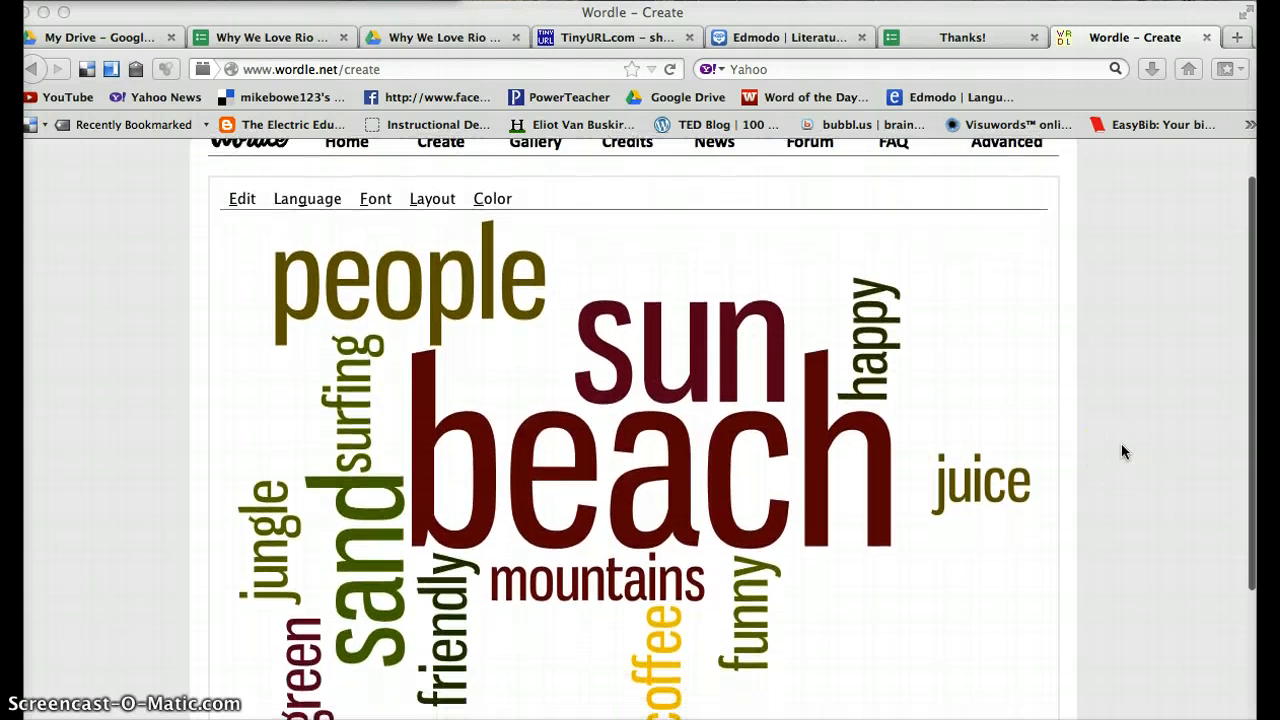
scroll(1121, 446, "down", 2)
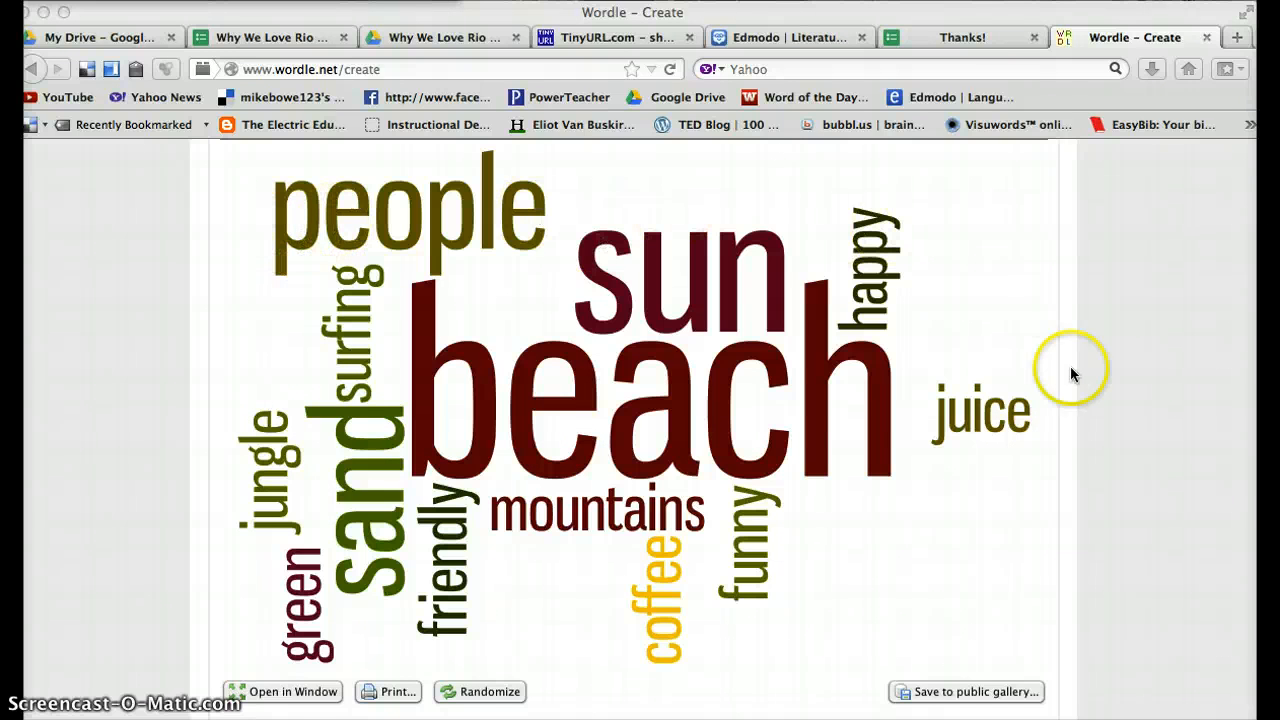
left_click(497, 401)
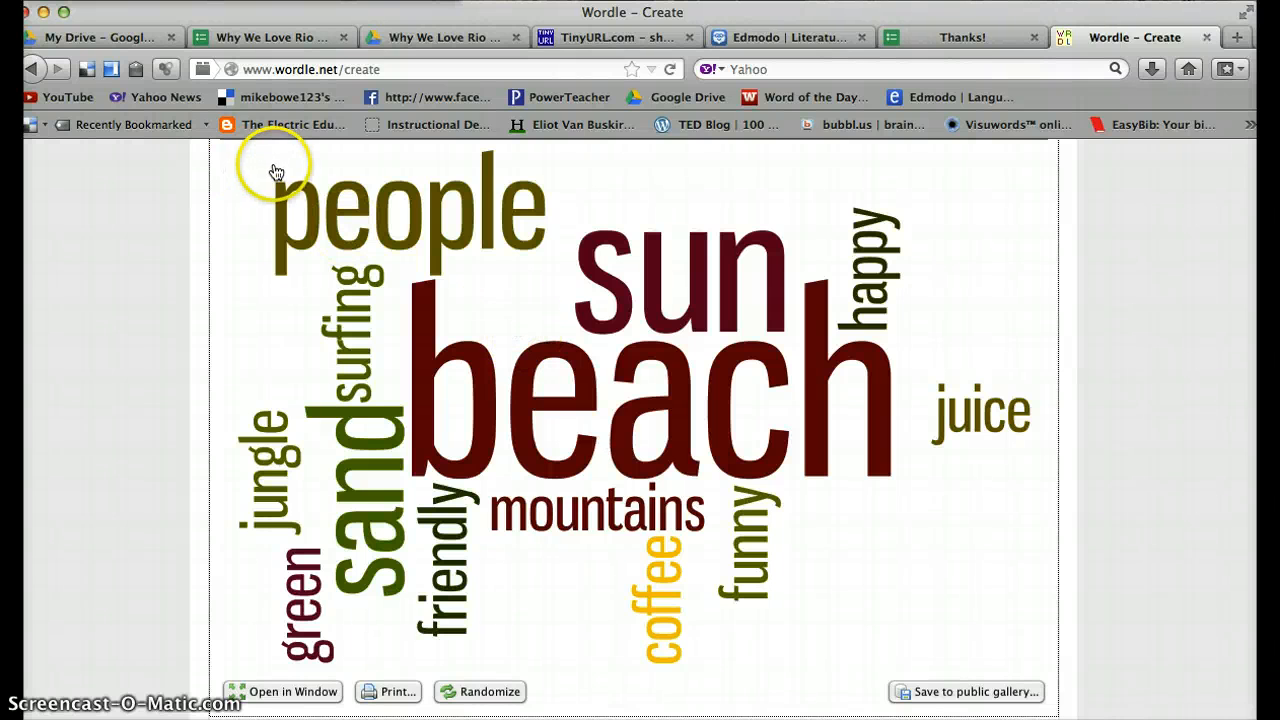
left_click_drag(219, 161, 1057, 690)
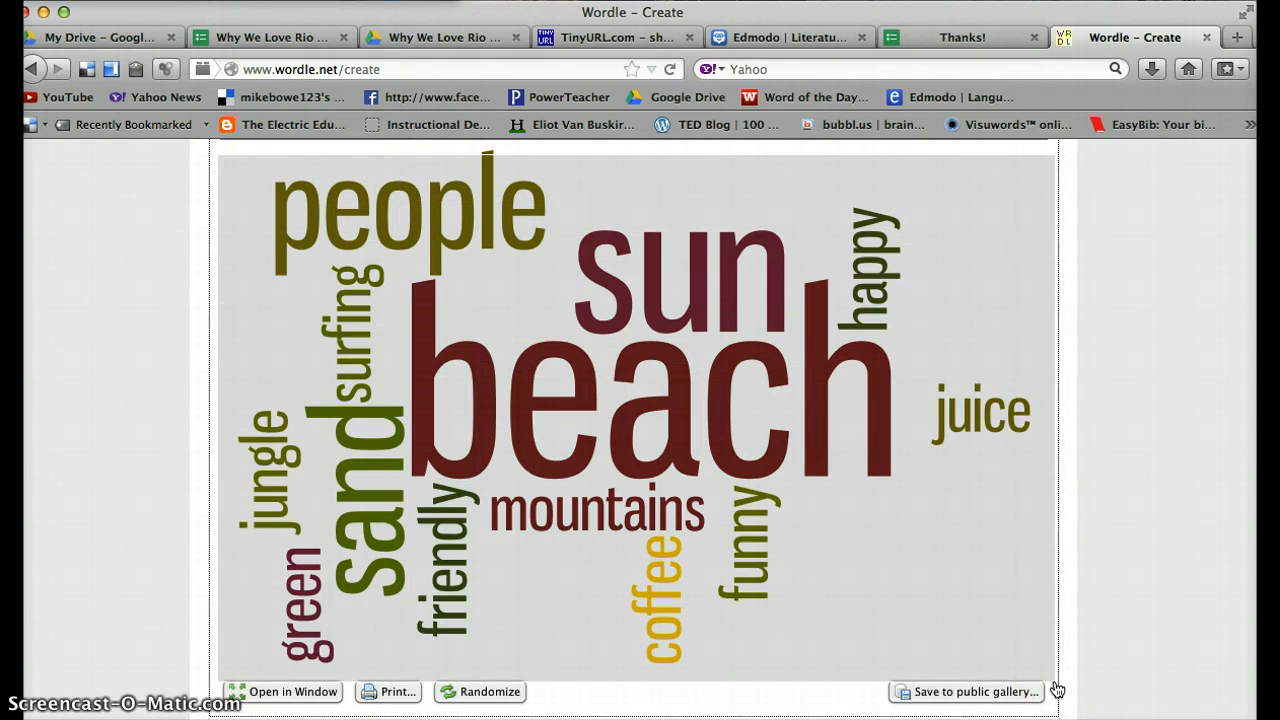
Save the word cloud to the public gallery with the title "Why We Love Rio".
left_click(1012, 690)
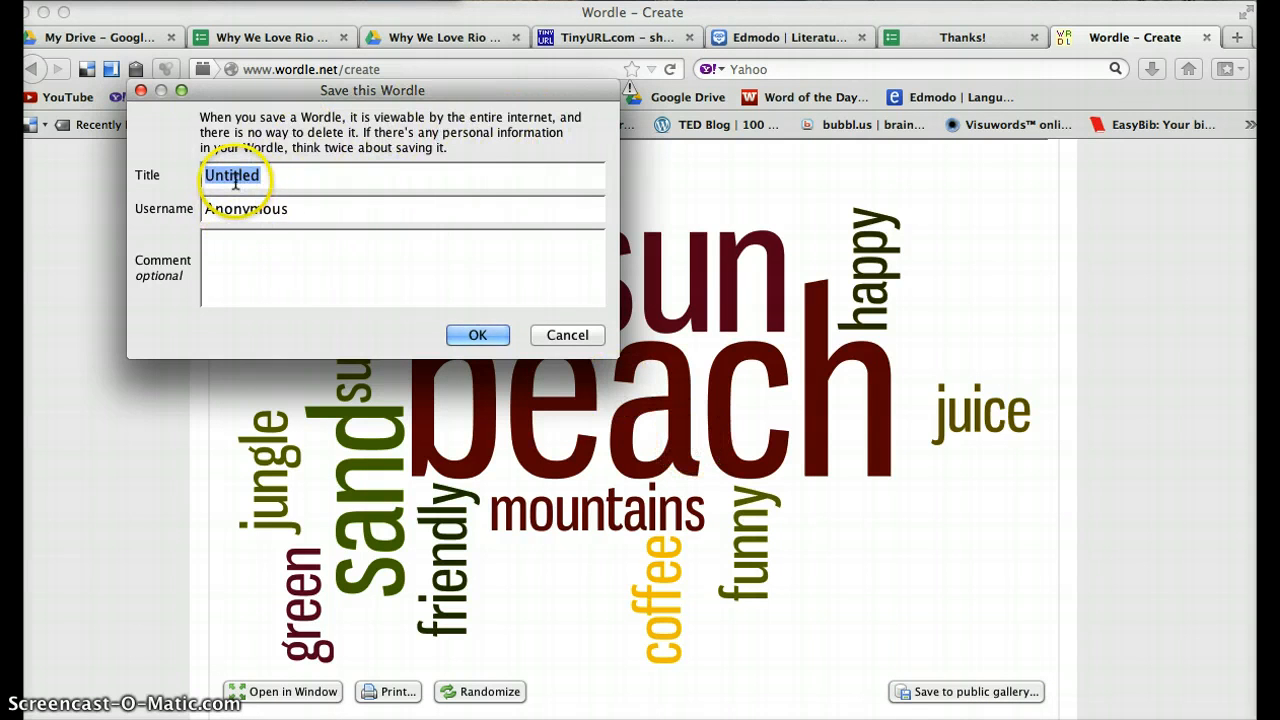
type("Why")
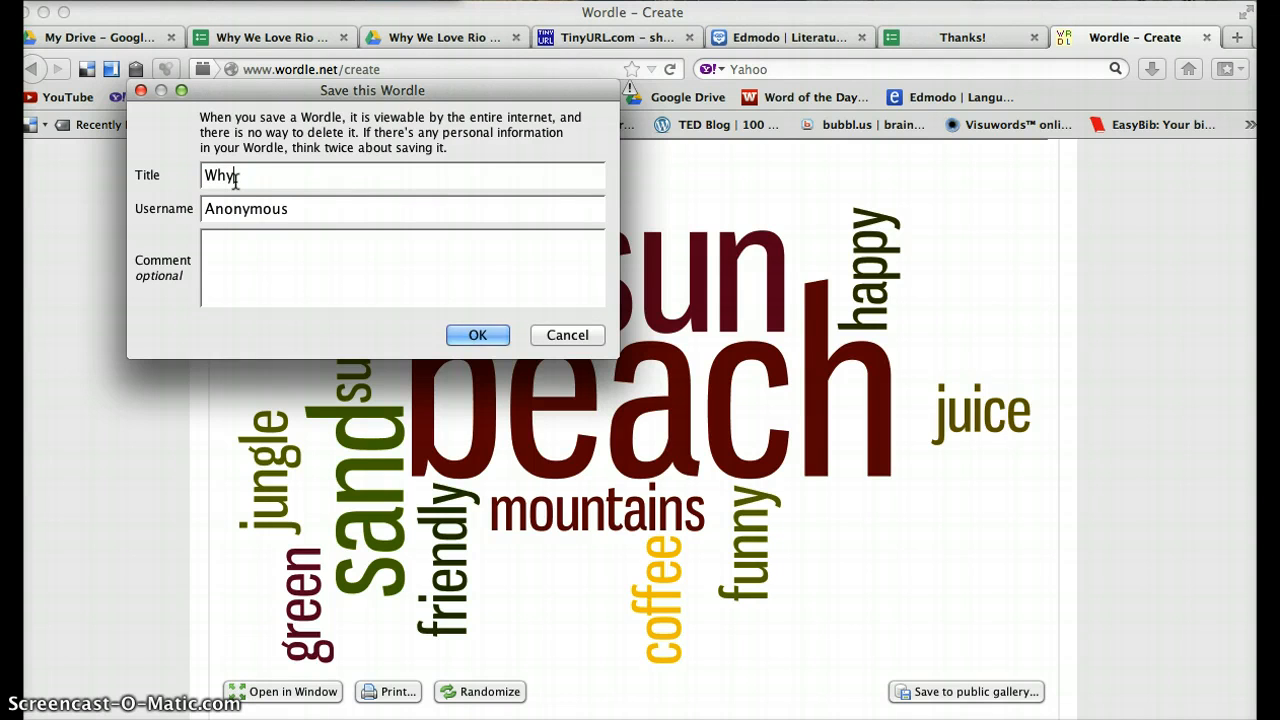
type(" We Love Rio")
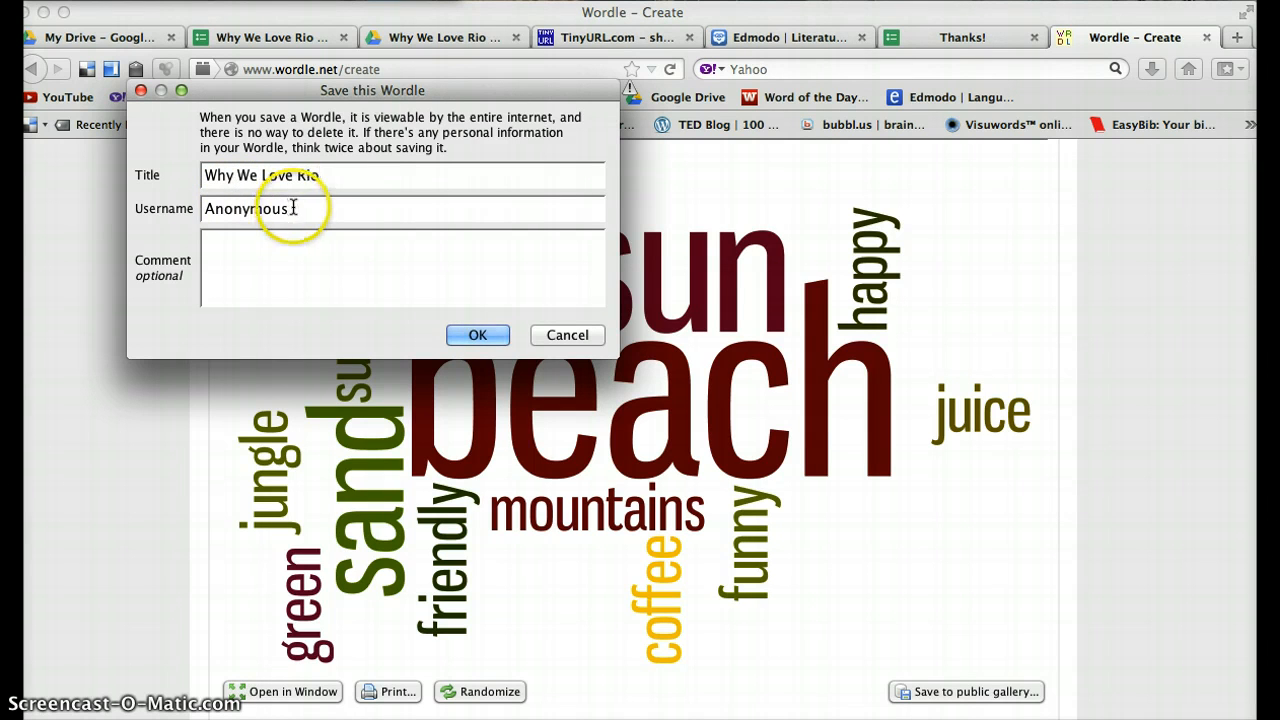
left_click(486, 334)
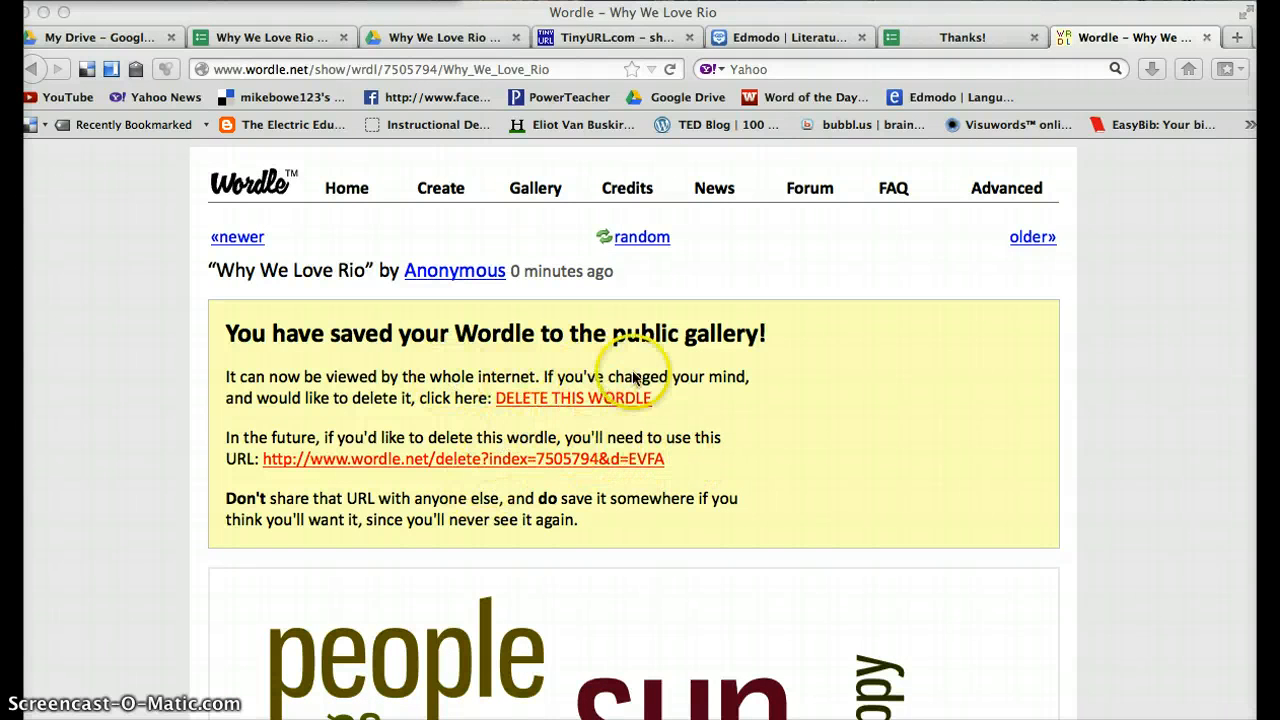
Copy the saved Wordle's page address and load it in the browser tab showing the form's Thanks page.
scroll(780, 502, "down", 3)
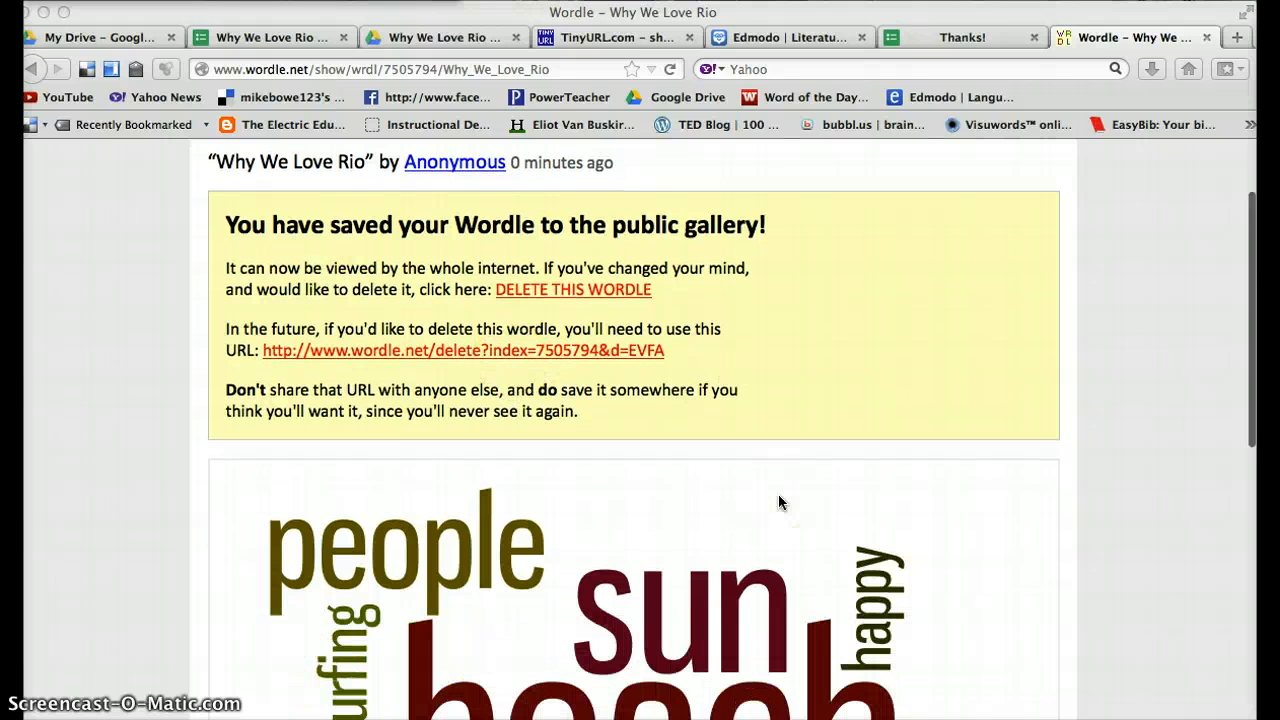
scroll(757, 340, "up", 3)
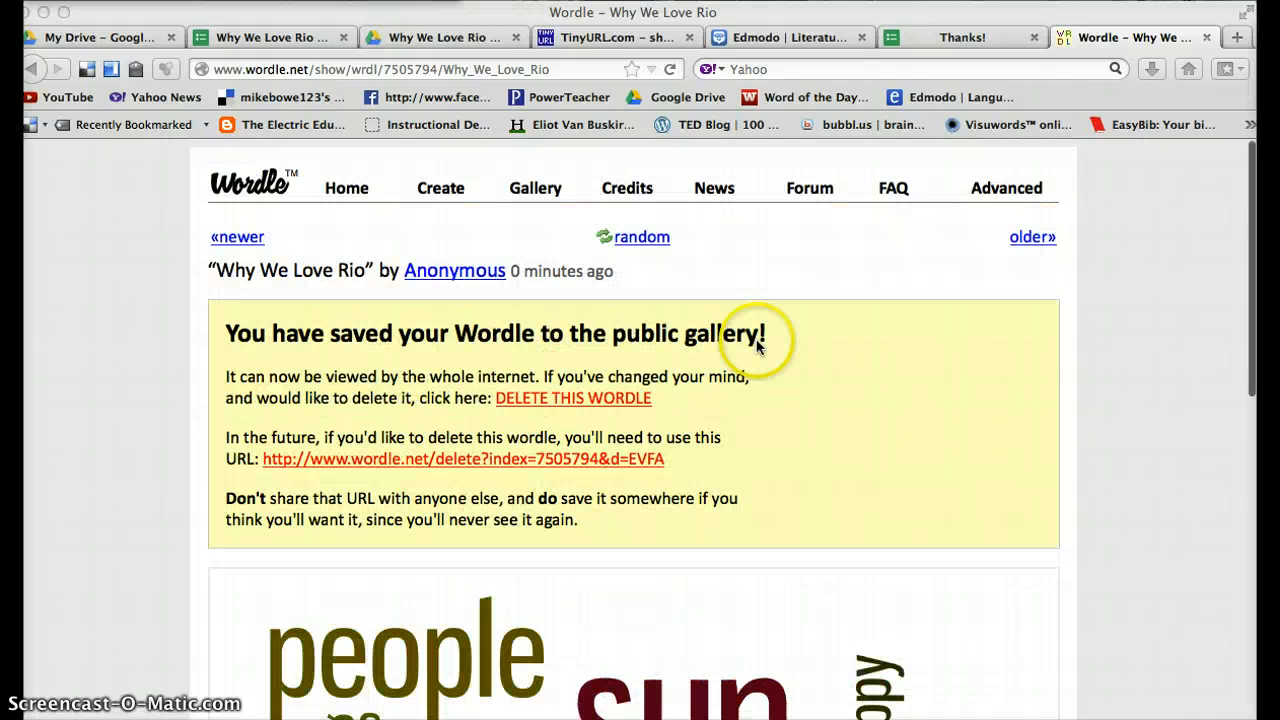
left_click(446, 72)
key("super+c")
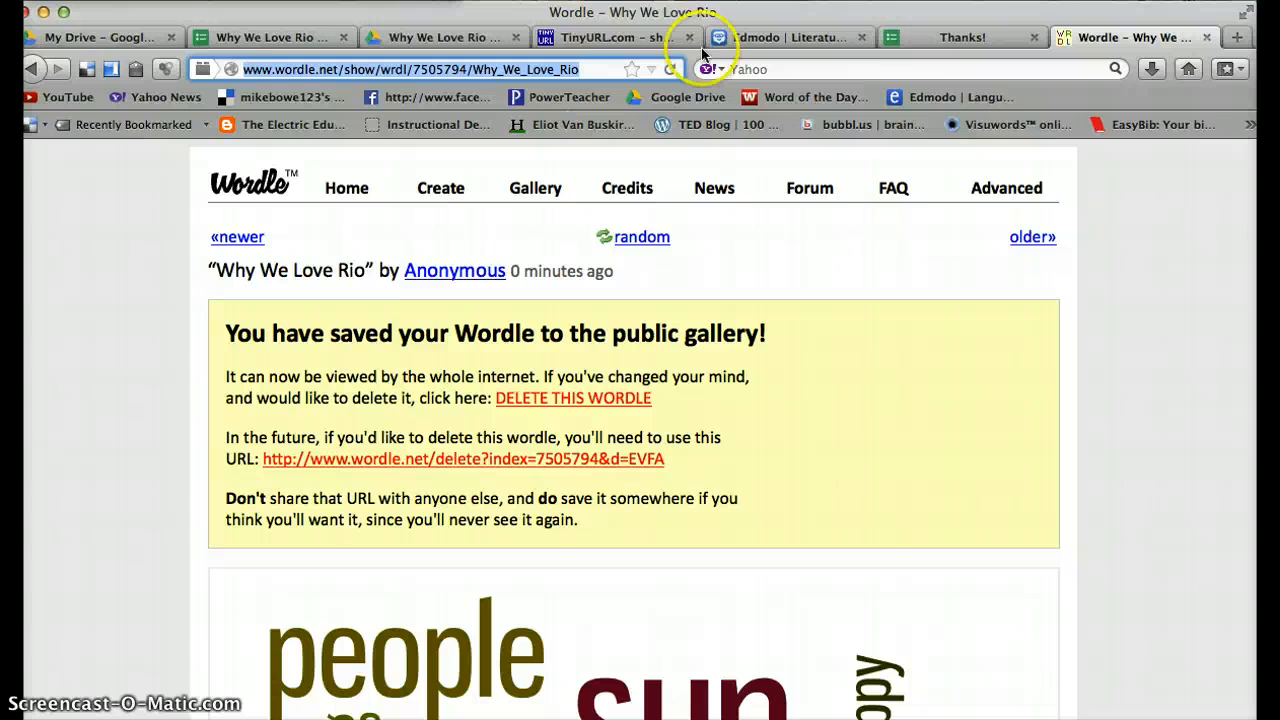
left_click(968, 37)
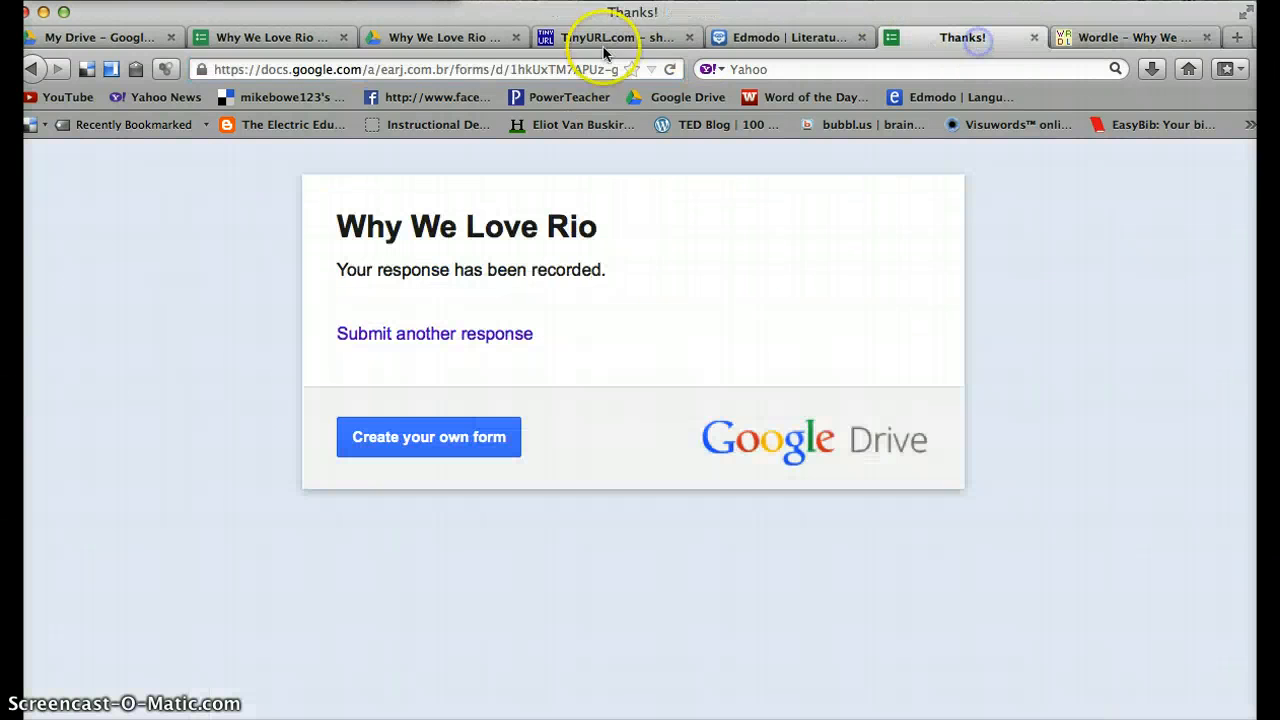
left_click(445, 70)
key("super+v")
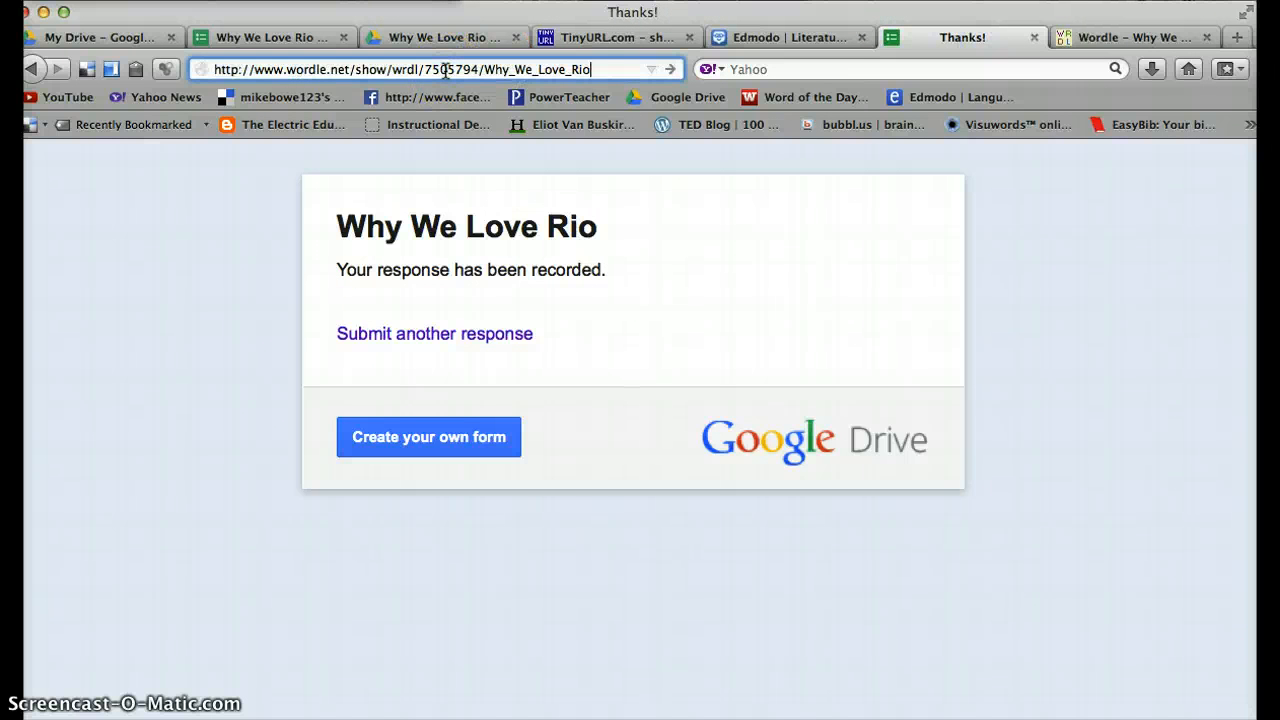
key("Return")
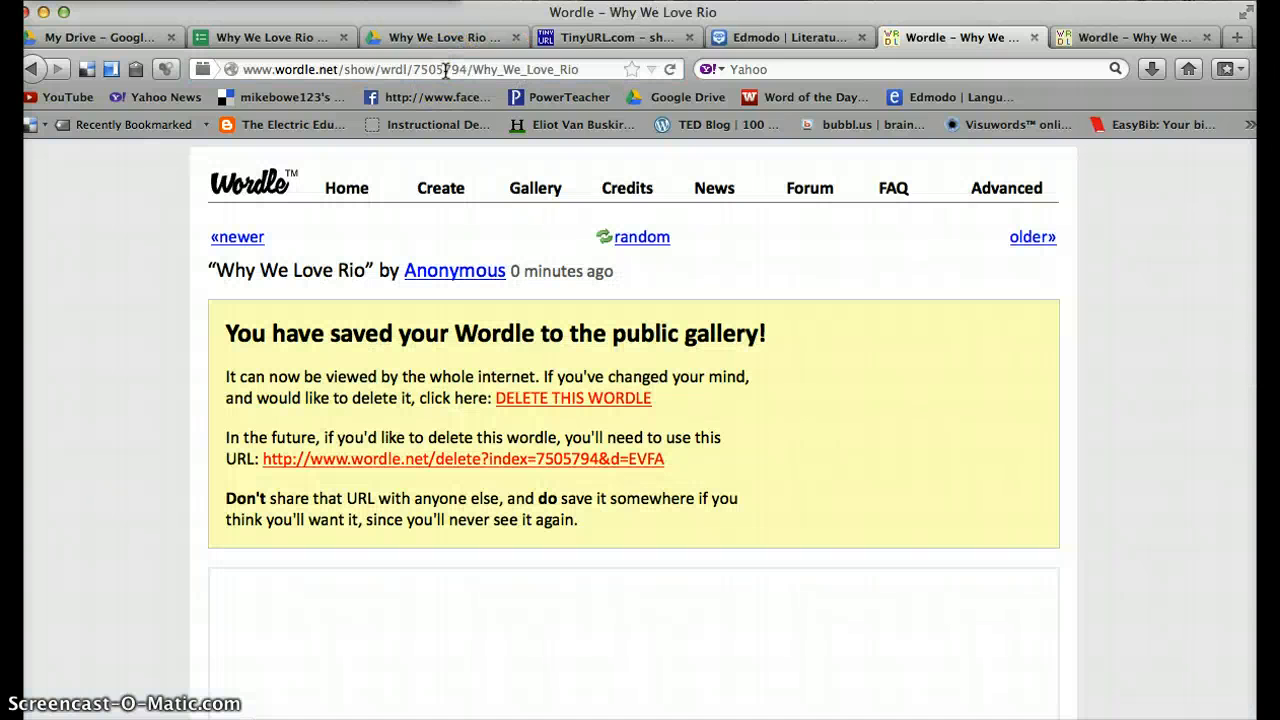
Open the Anonymous user's gallery, find the "Why We Love Rio" word cloud there, and open it.
left_click(455, 272)
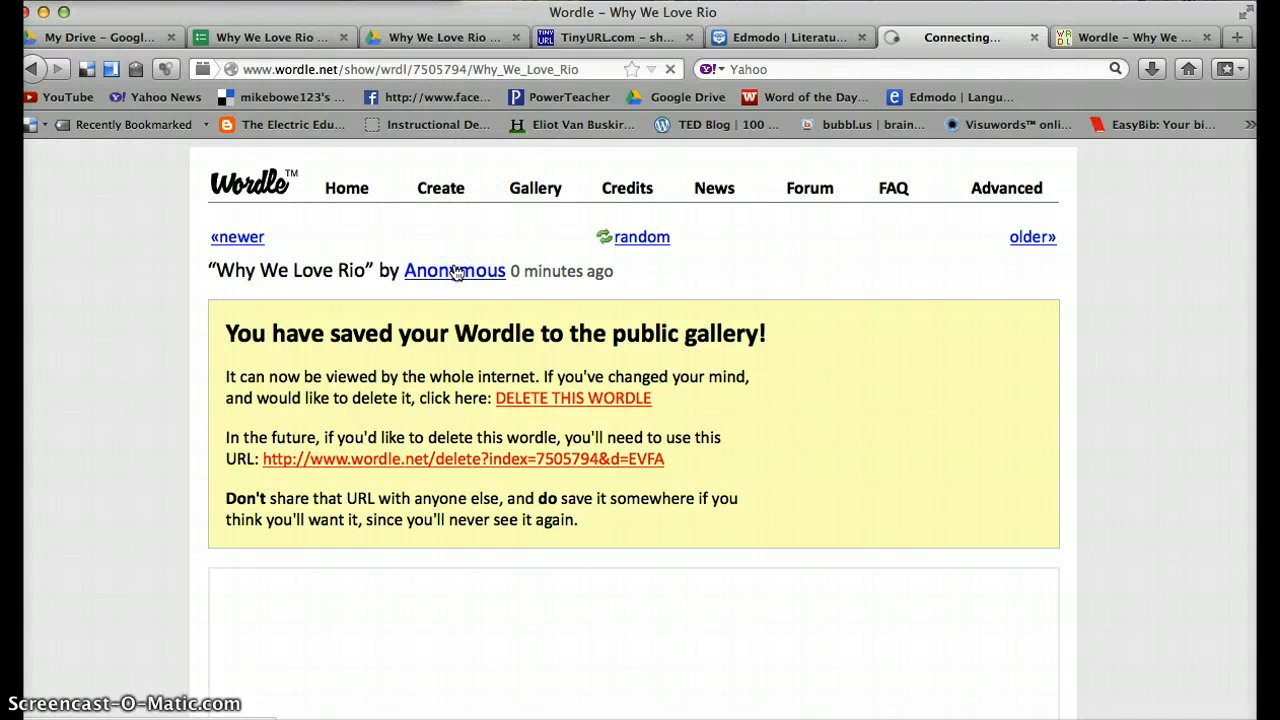
left_click(731, 402)
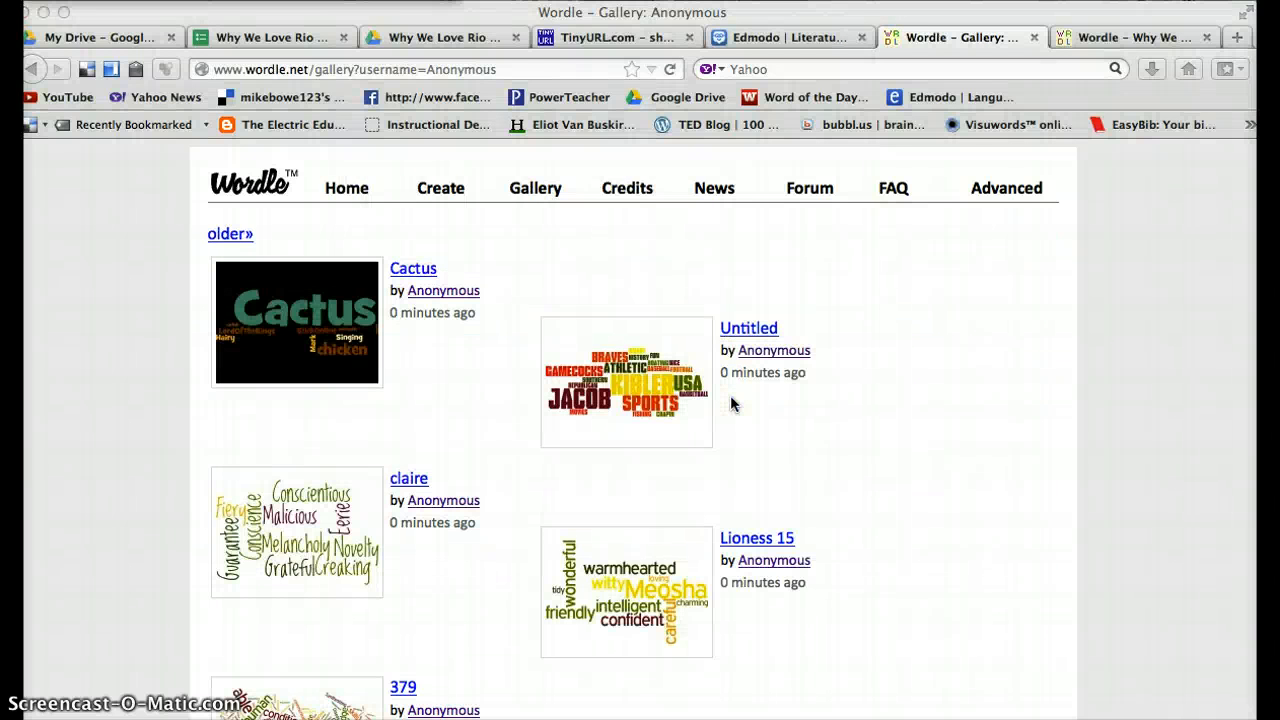
left_click(743, 415)
scroll(808, 416, "down", 3)
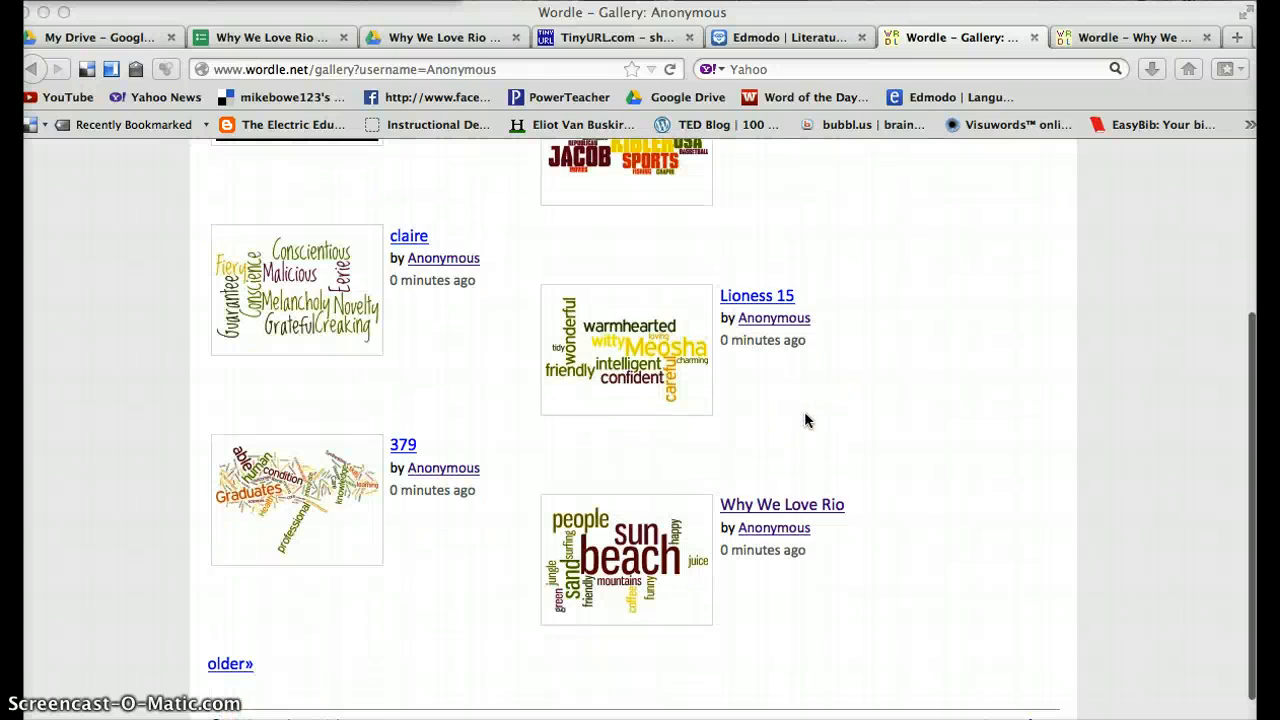
scroll(806, 420, "up", 3)
scroll(806, 420, "down", 3)
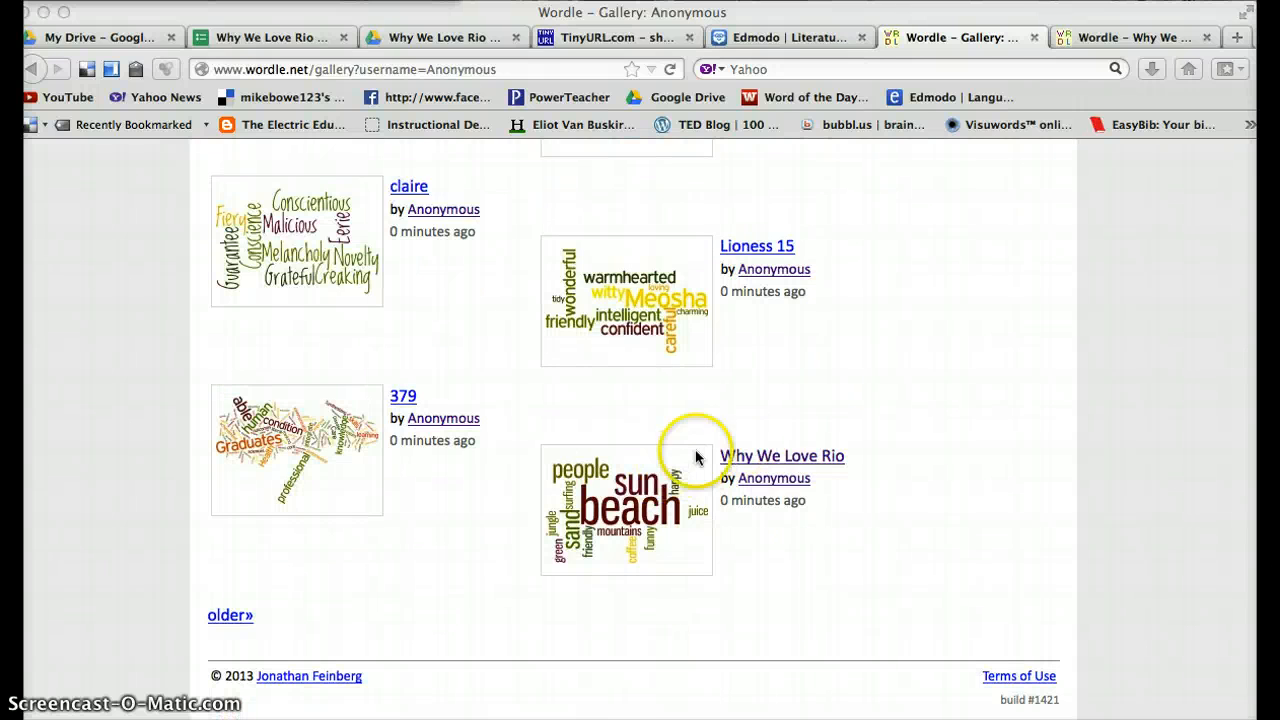
left_click(778, 457)
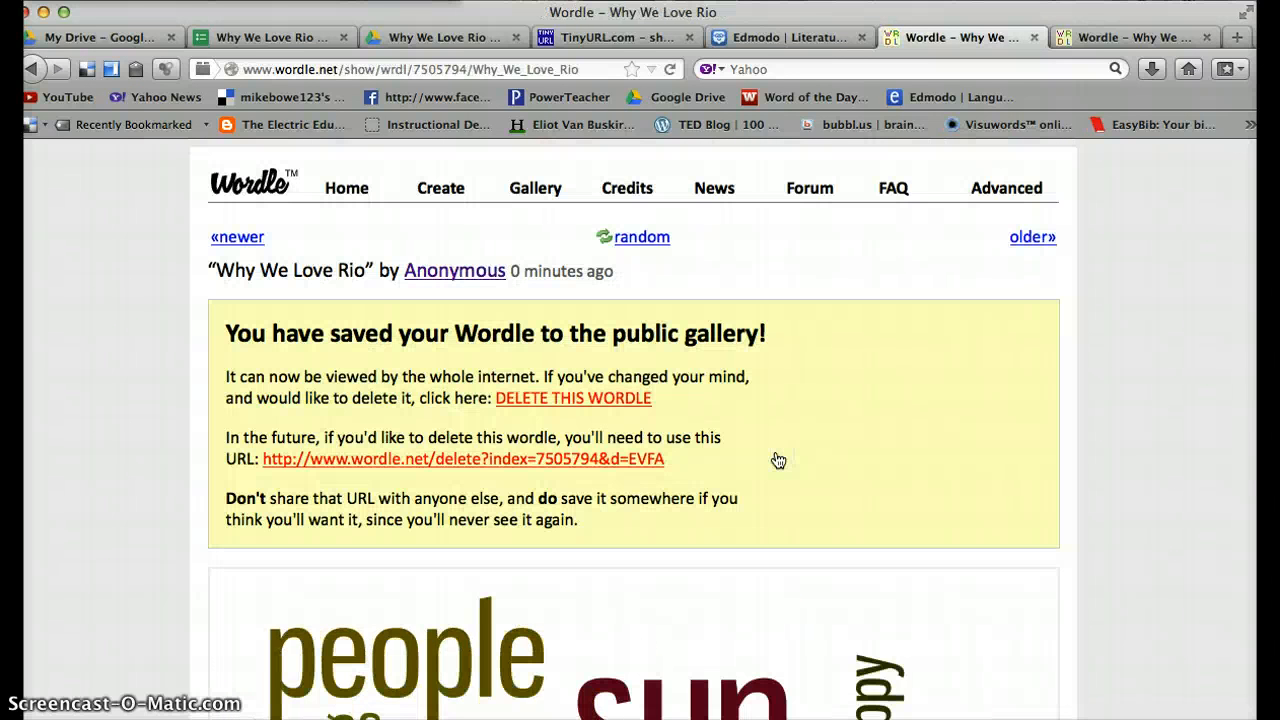
Shift the browser window upward and view the saved word cloud on its page.
left_click(748, 475)
scroll(748, 475, "down", 2)
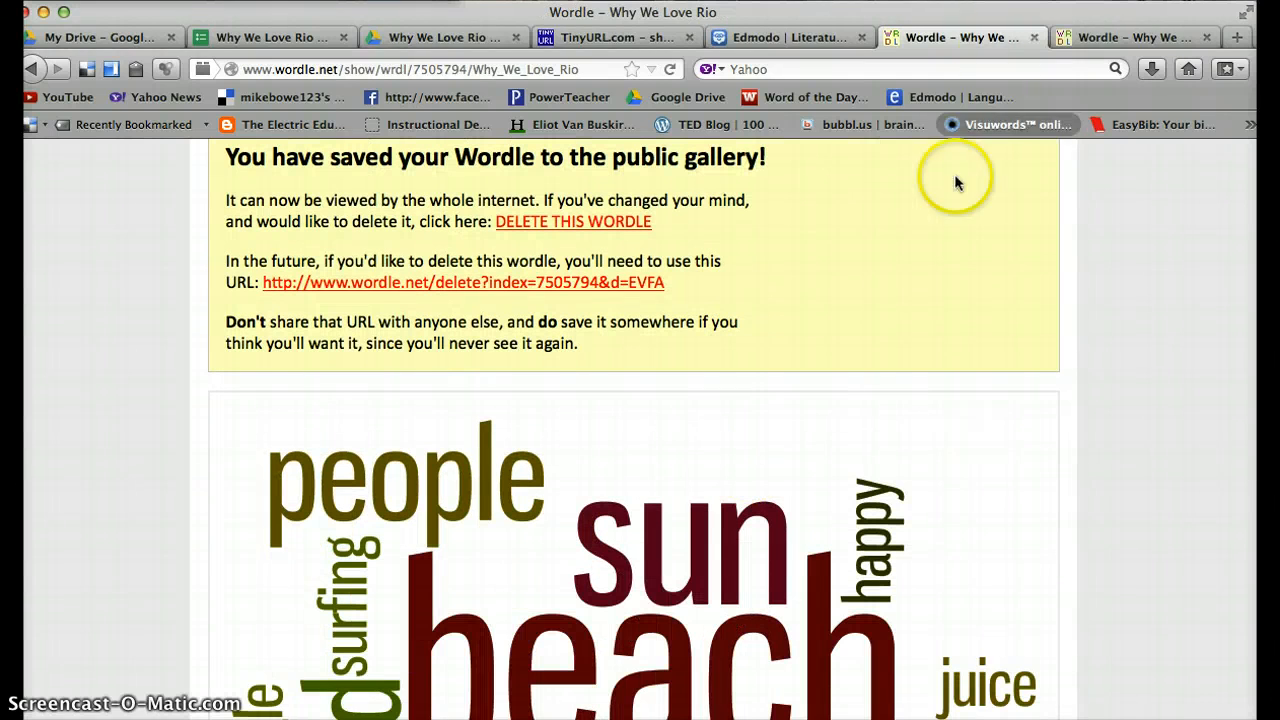
left_click_drag(977, 17, 971, 0)
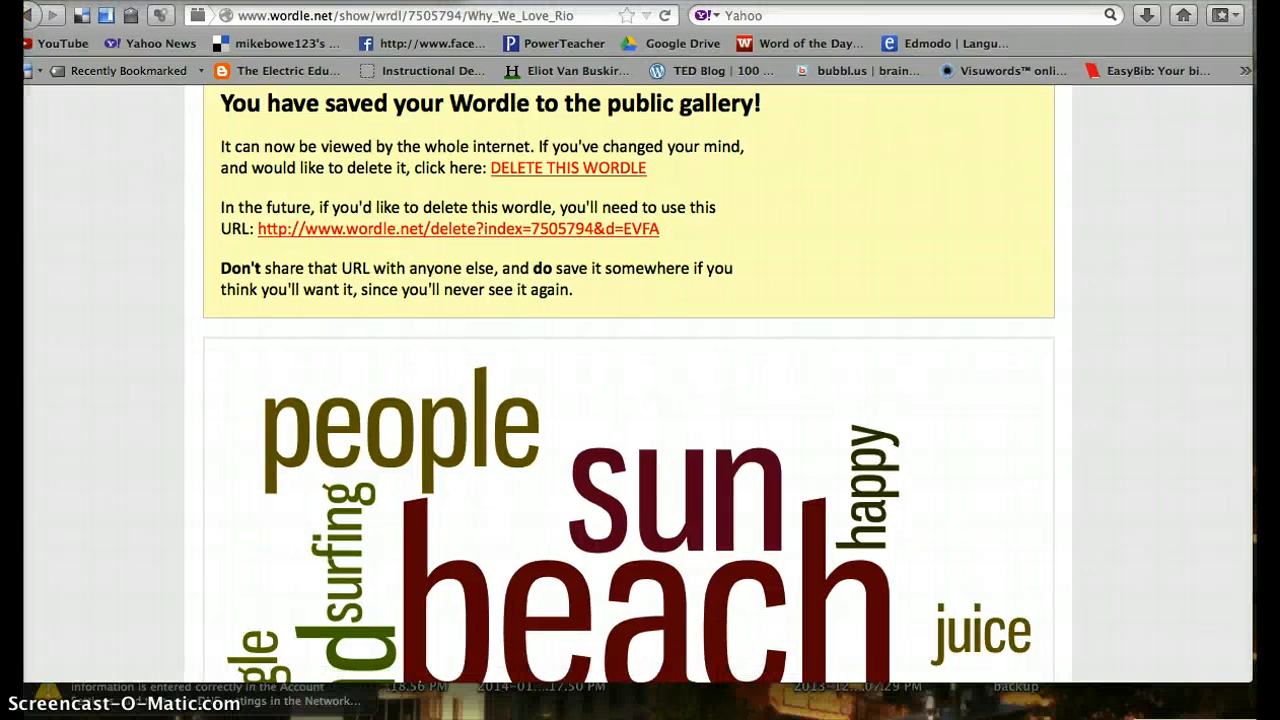
scroll(895, 277, "down", 1)
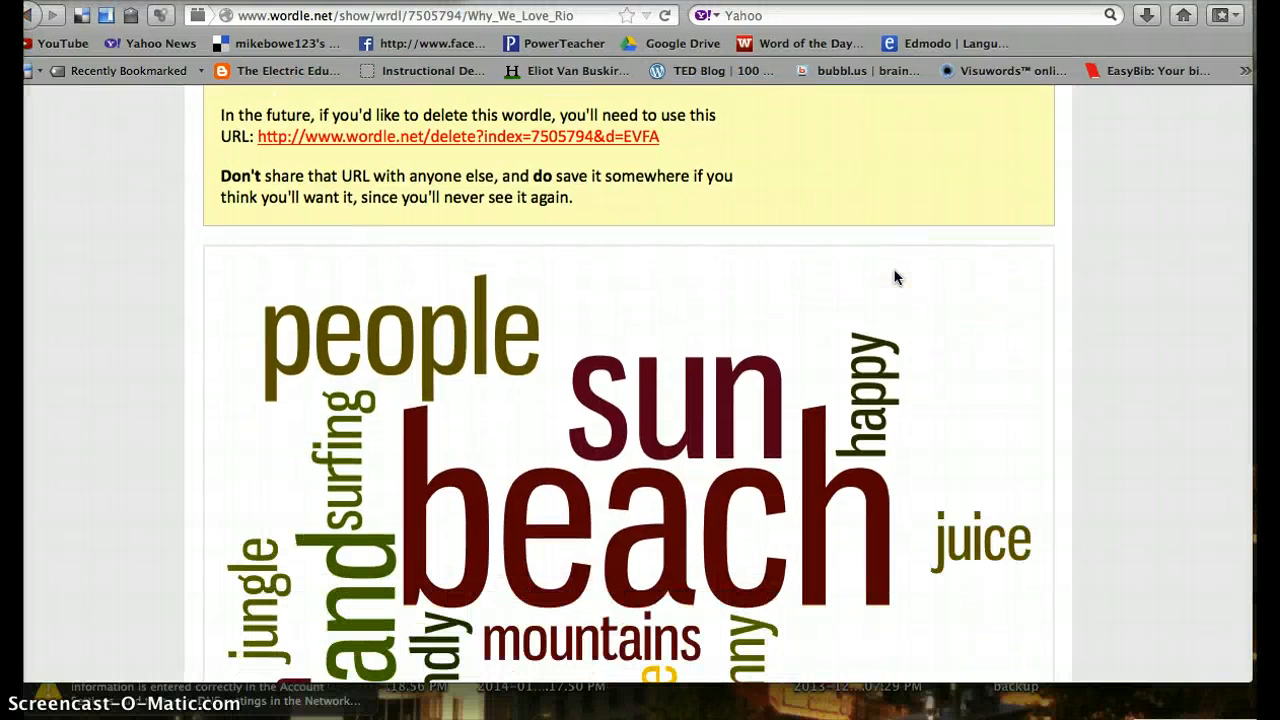